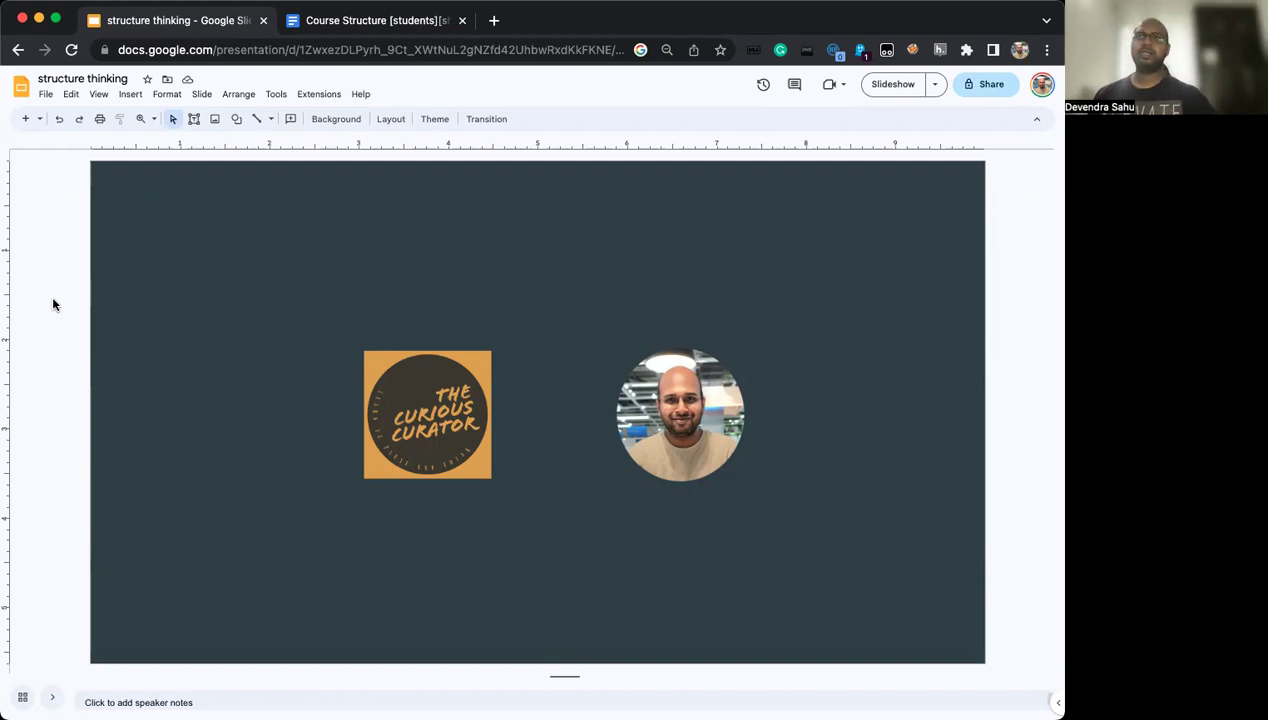
Advance from the title slide to the 'How I am thinking of structuring topics' slide
{"action": "key", "text": "Down"}
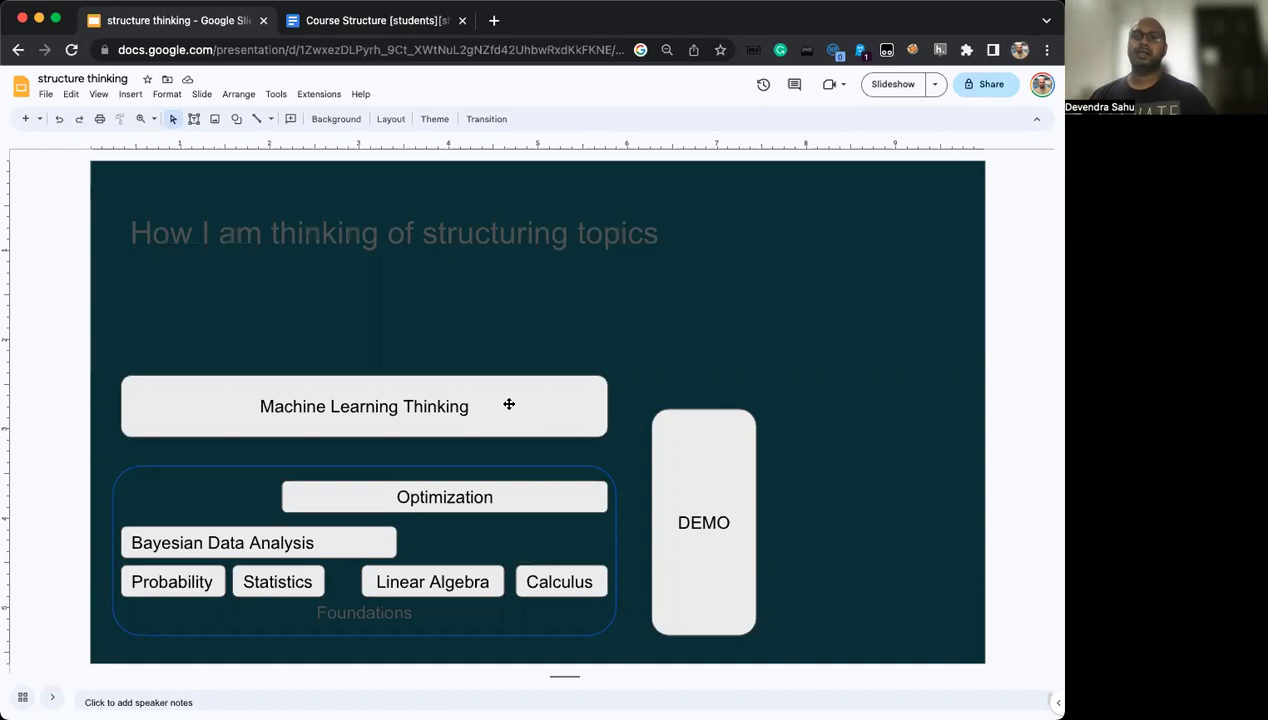
{"action": "key", "text": "Down"}
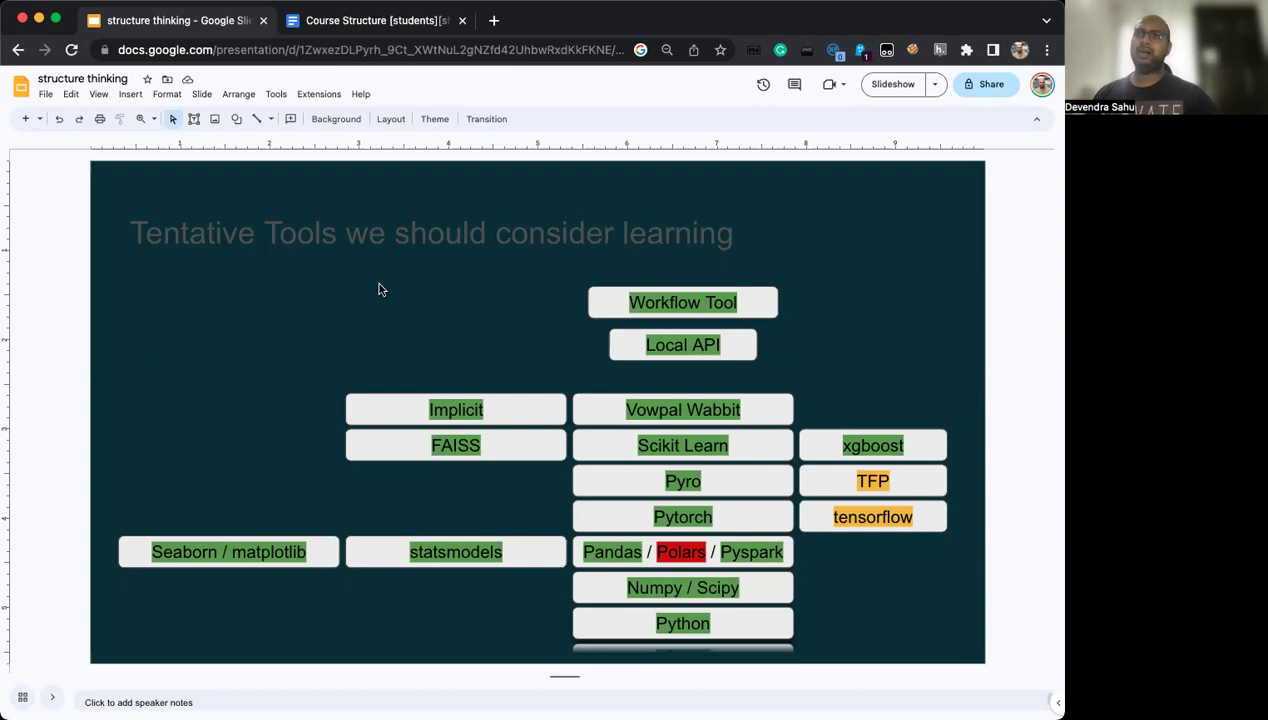
{"action": "left_click", "coordinate": [351, 26]}
{"action": "scroll", "coordinate": [340, 292], "scroll_direction": "up", "scroll_amount": 10}
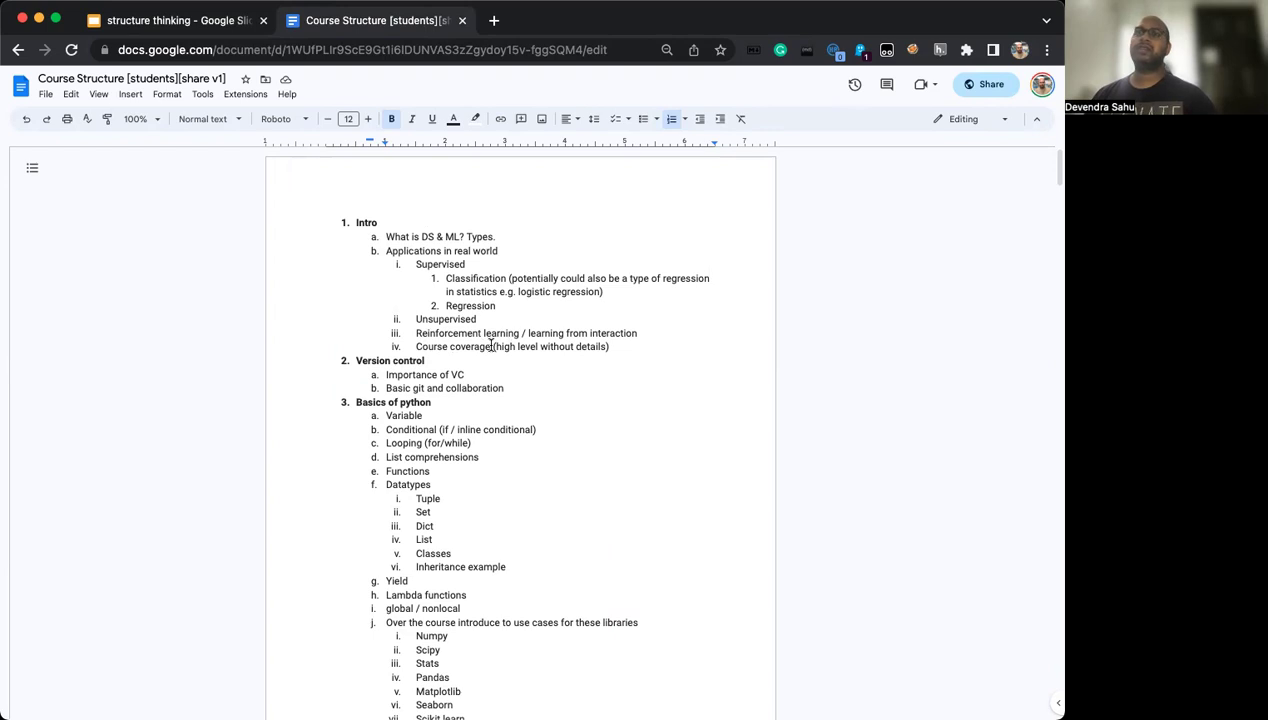
{"action": "scroll", "coordinate": [484, 338], "scroll_direction": "down", "scroll_amount": 2}
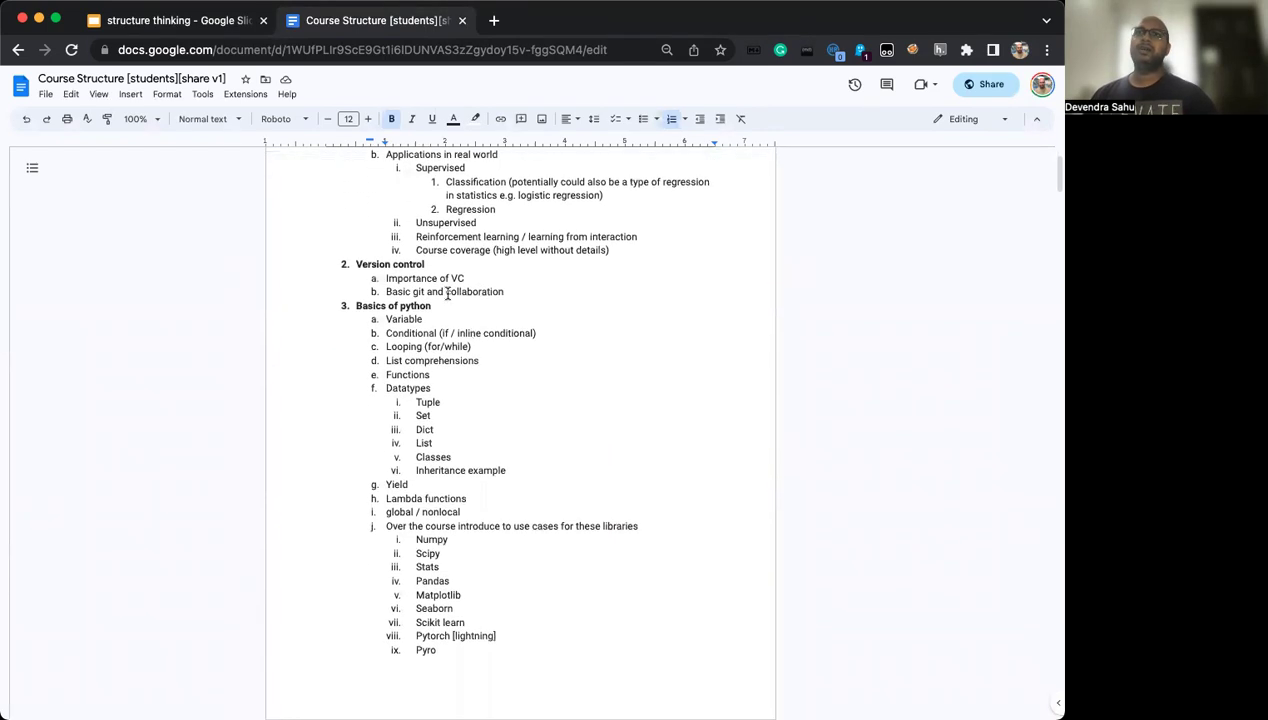
{"action": "scroll", "coordinate": [446, 294], "scroll_direction": "up", "scroll_amount": 2}
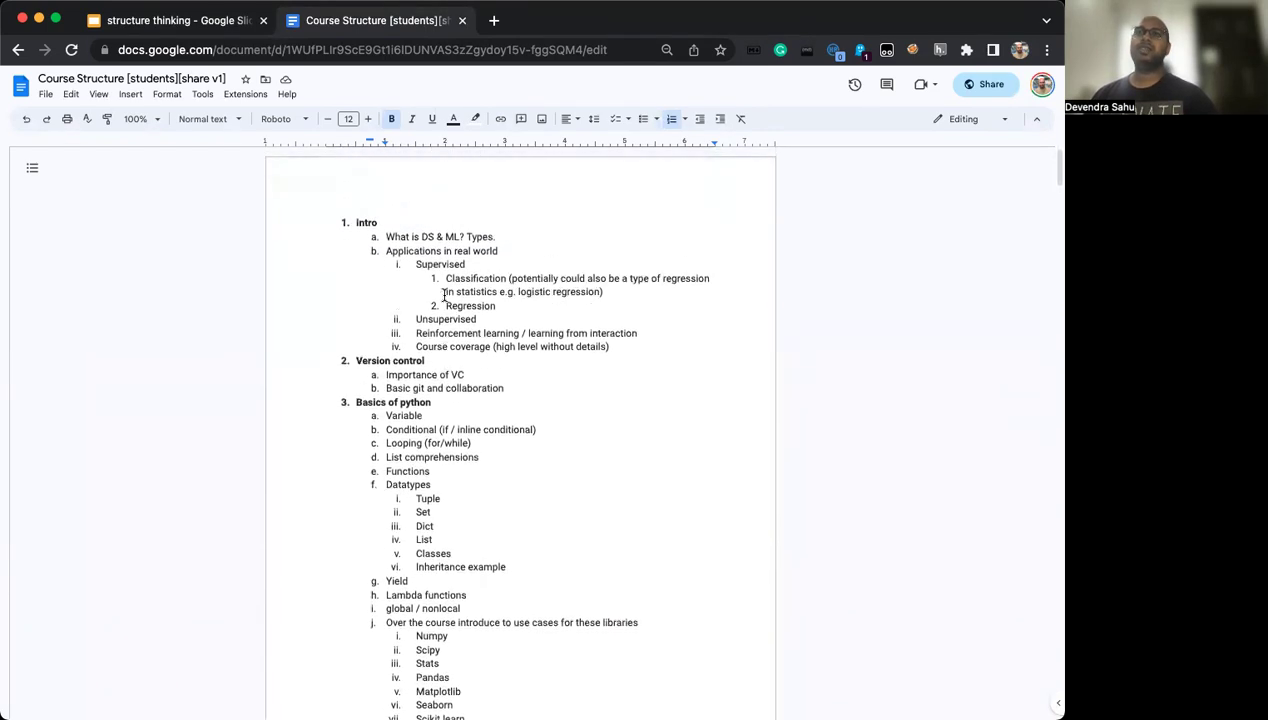
{"action": "scroll", "coordinate": [444, 296], "scroll_direction": "down", "scroll_amount": 1}
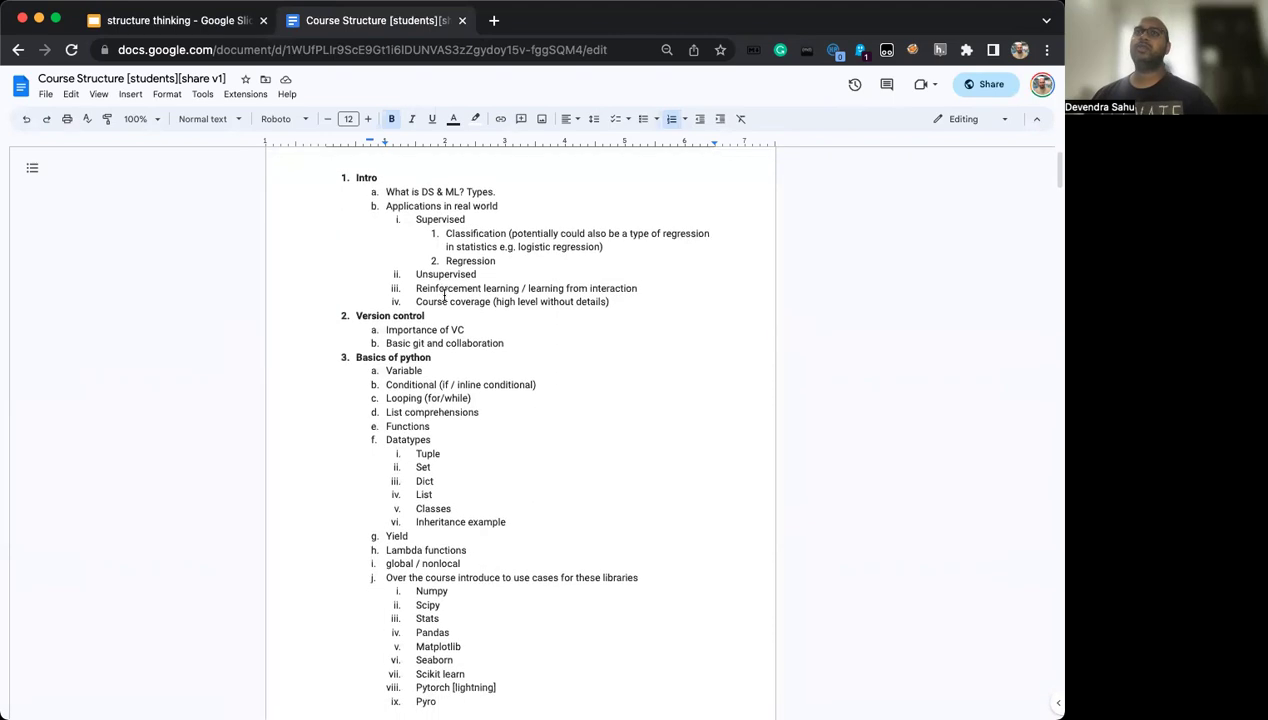
{"action": "scroll", "coordinate": [444, 296], "scroll_direction": "down", "scroll_amount": 1}
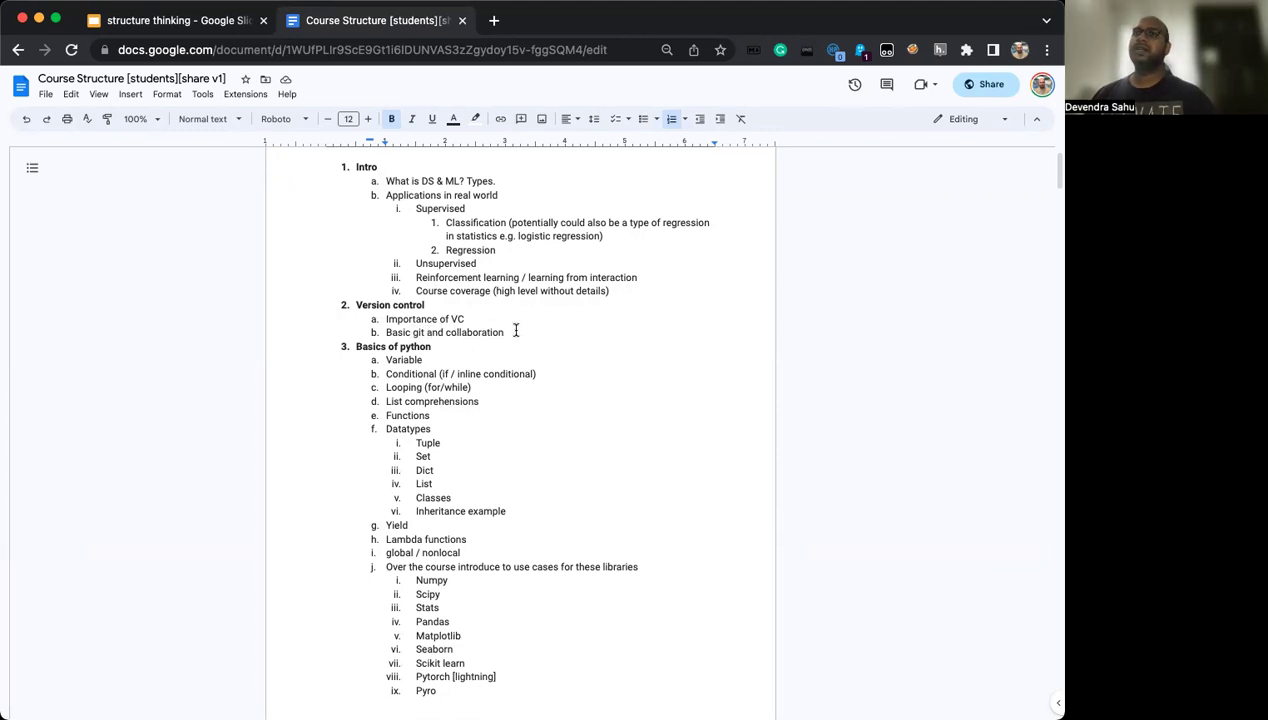
{"action": "scroll", "coordinate": [461, 351], "scroll_direction": "down", "scroll_amount": 4}
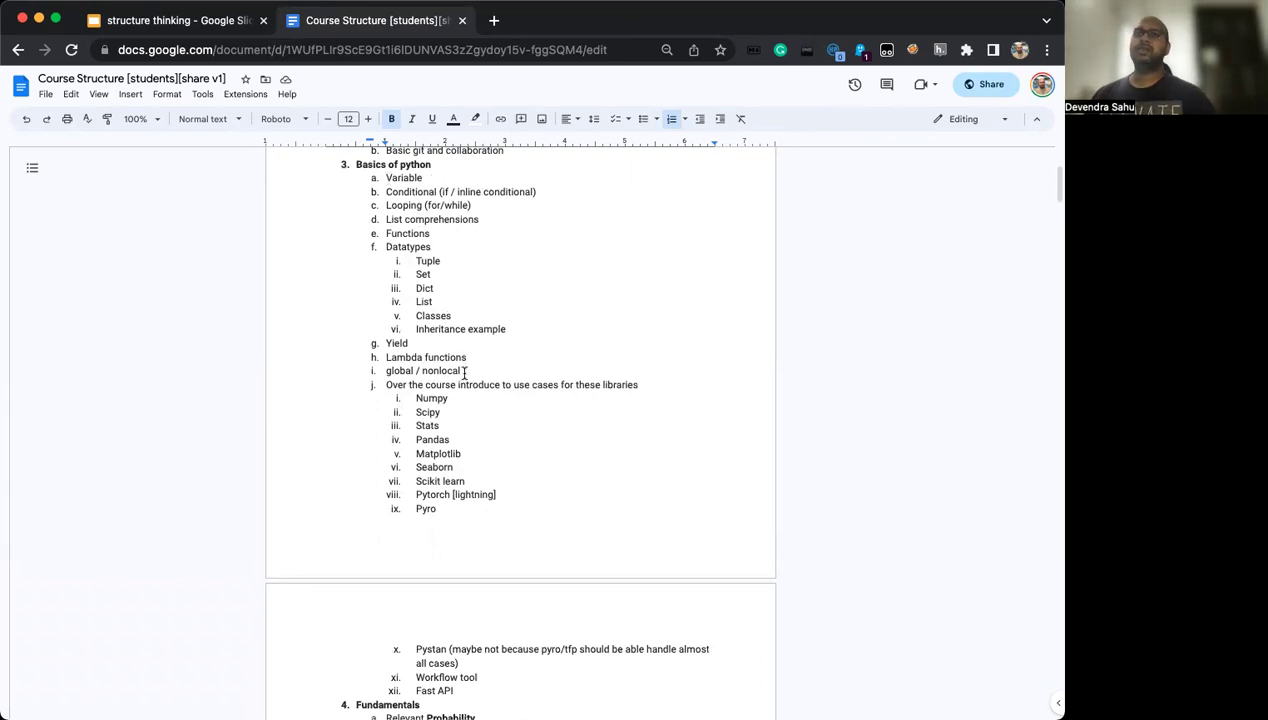
{"action": "left_click_drag", "start_coordinate": [416, 398], "coordinate": [506, 594]}
{"action": "scroll", "coordinate": [567, 469], "scroll_direction": "down", "scroll_amount": 4}
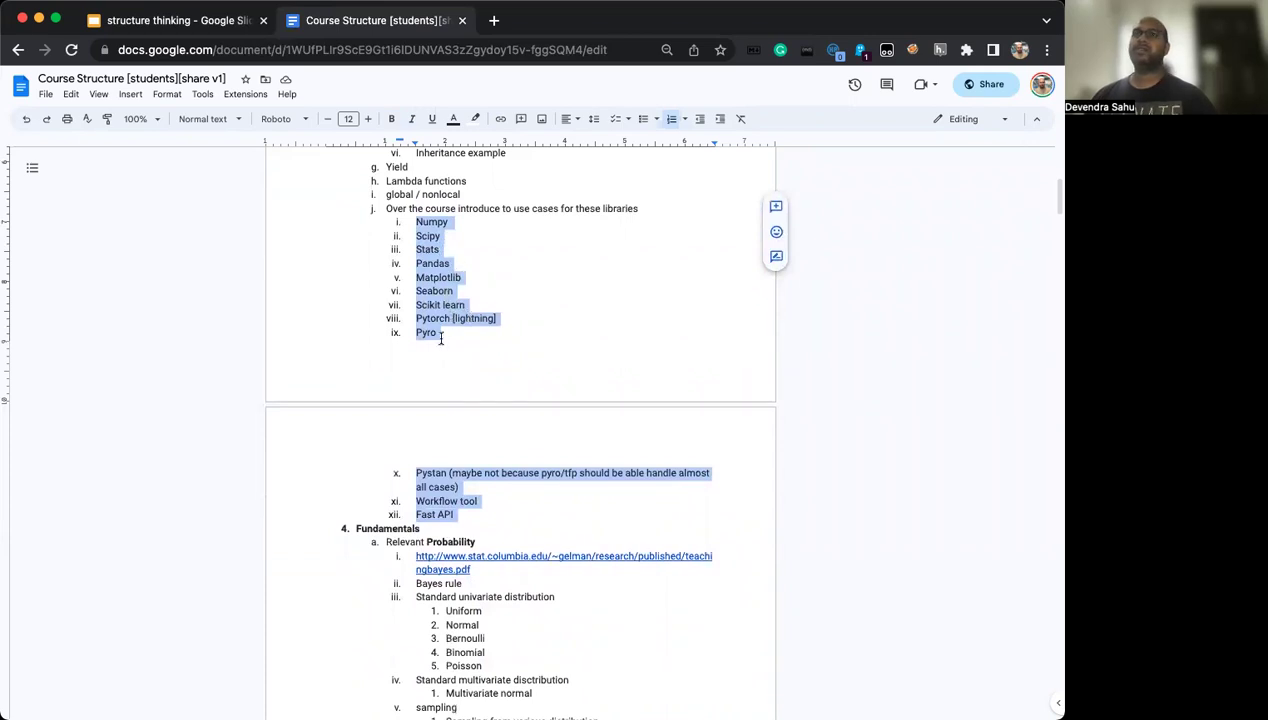
{"action": "left_click", "coordinate": [430, 473]}
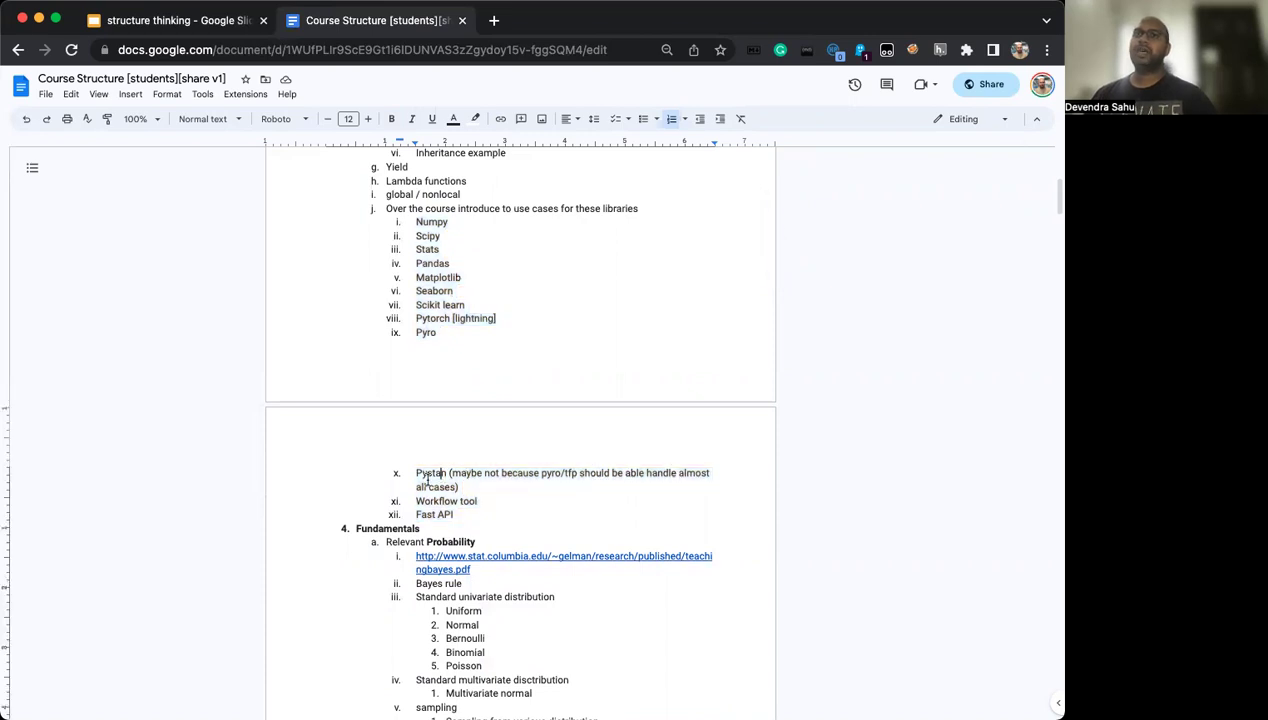
{"action": "double_click", "coordinate": [421, 473]}
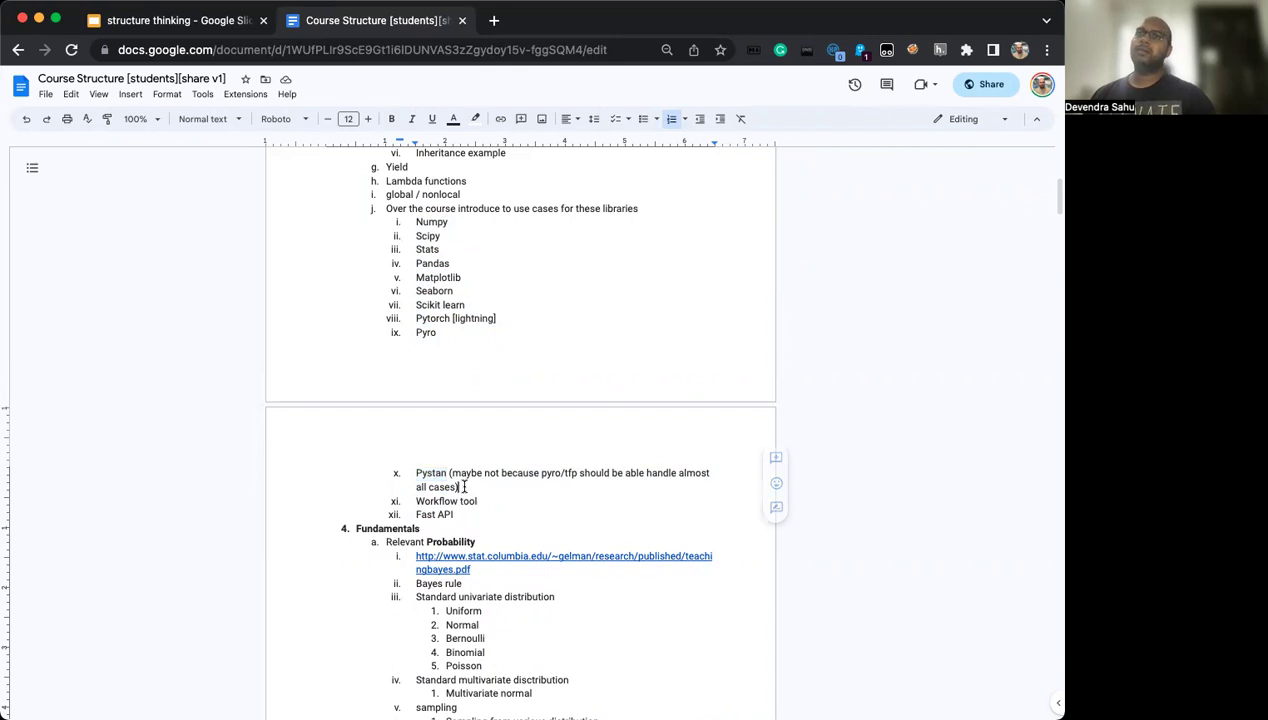
{"action": "double_click", "coordinate": [427, 473]}
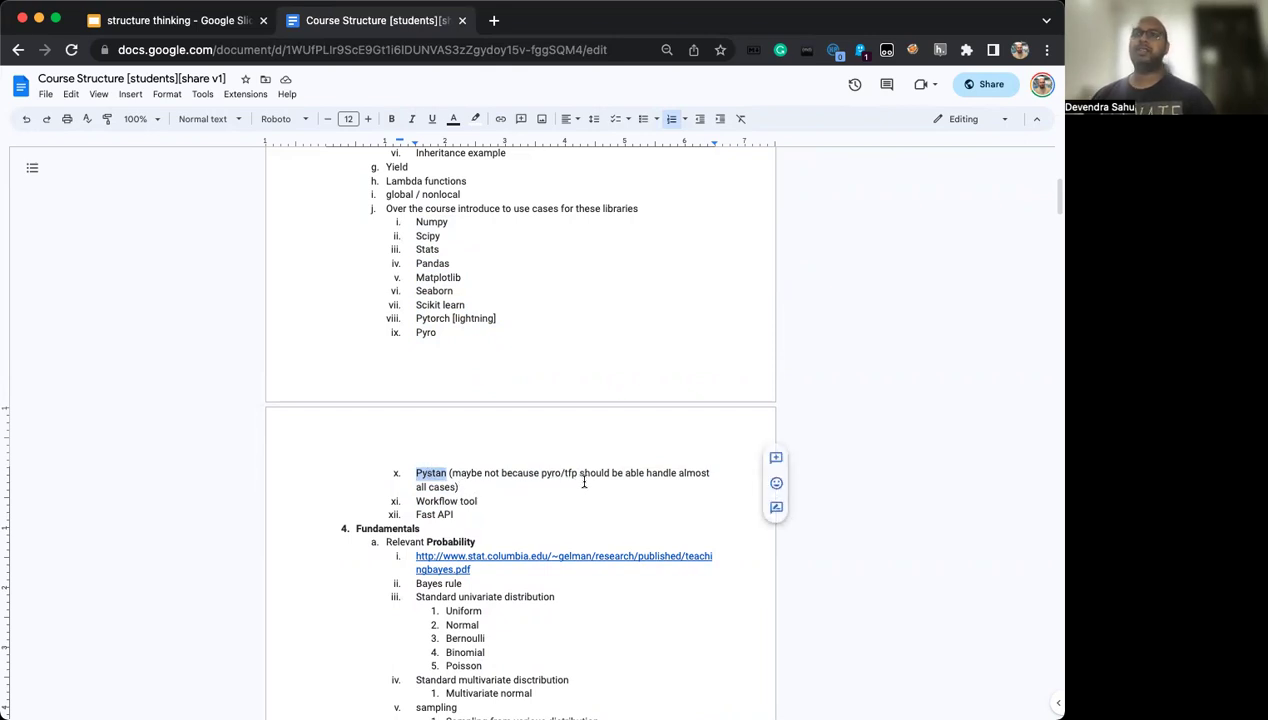
{"action": "left_click", "coordinate": [490, 486]}
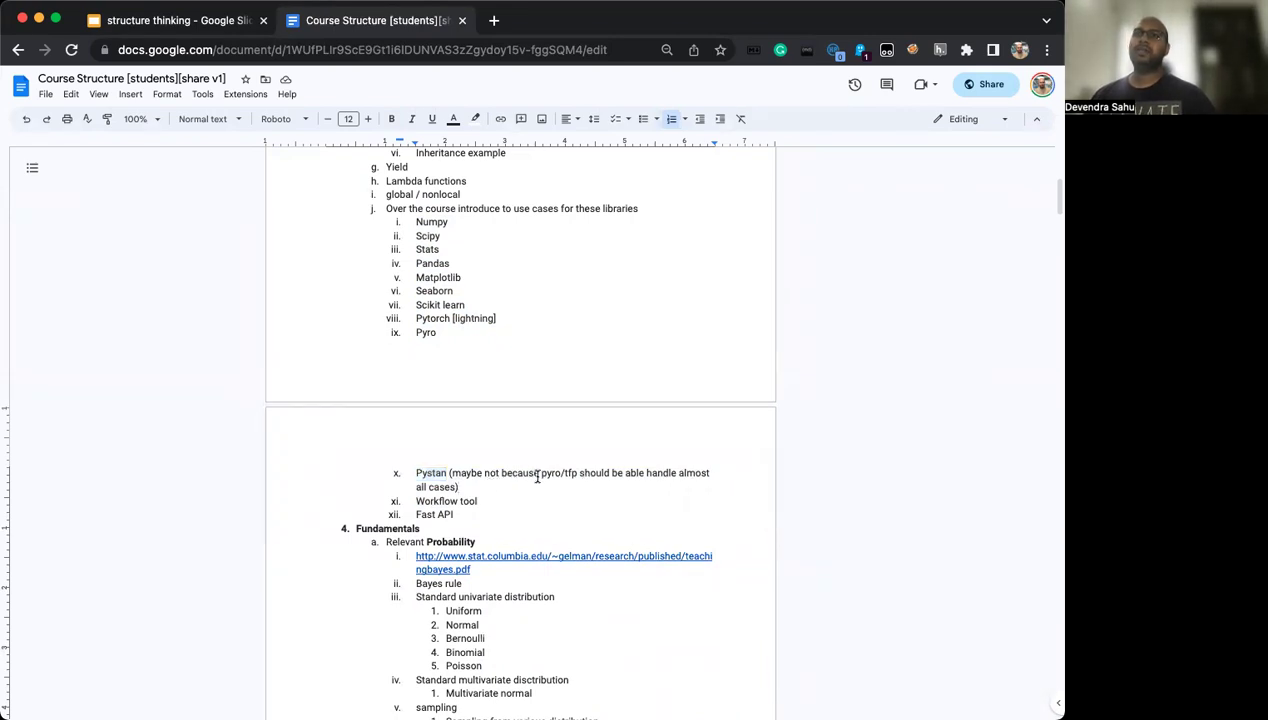
{"action": "left_click_drag", "start_coordinate": [542, 475], "coordinate": [579, 475]}
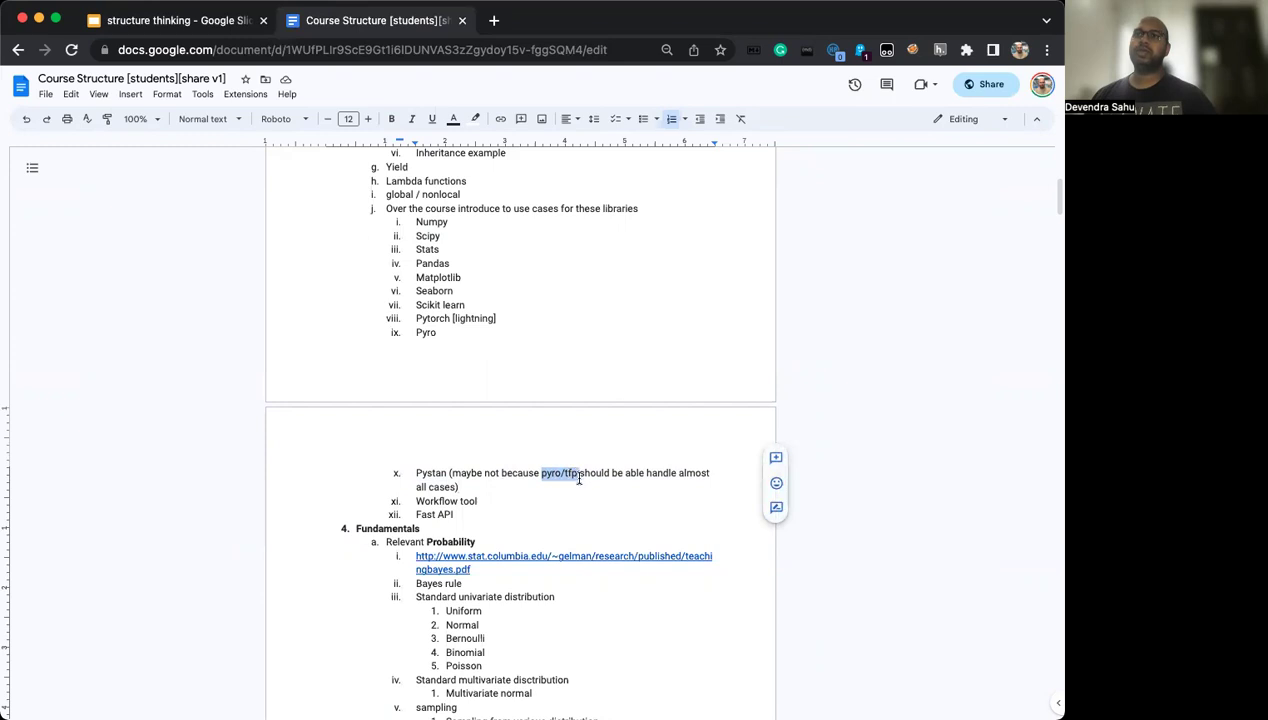
{"action": "left_click", "coordinate": [604, 474]}
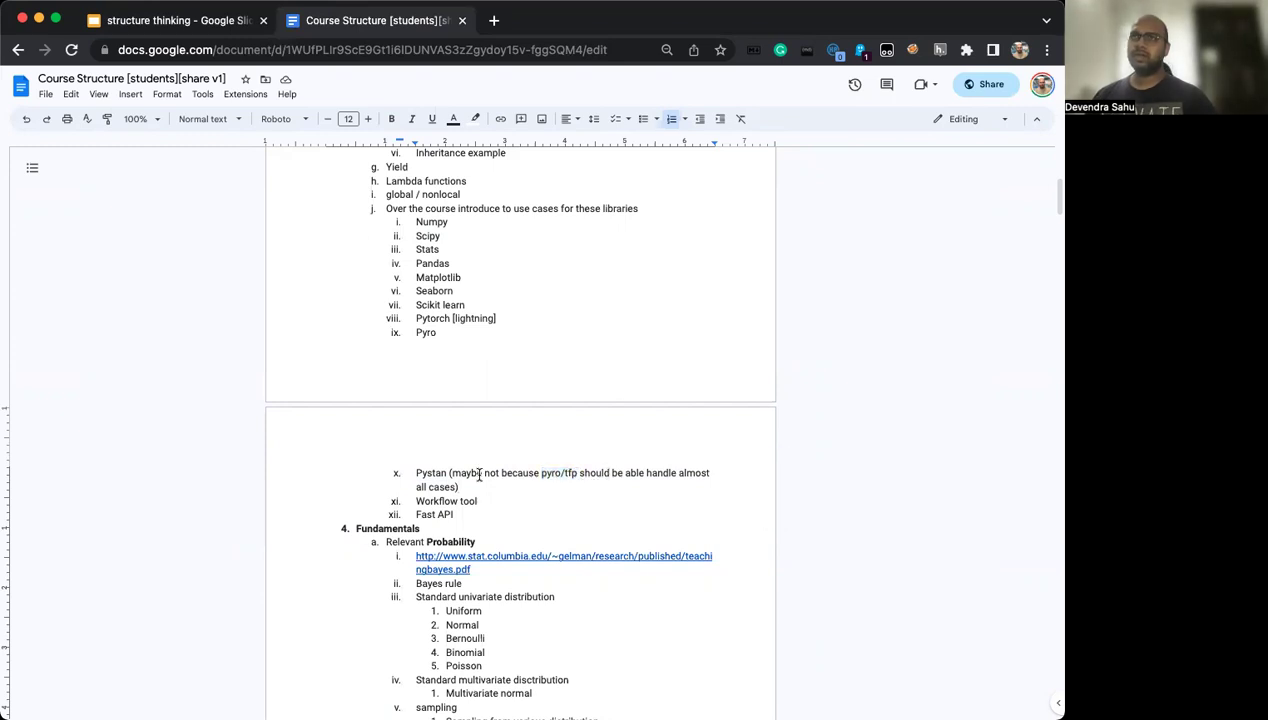
{"action": "left_click_drag", "start_coordinate": [415, 501], "coordinate": [492, 513]}
{"action": "left_click", "coordinate": [415, 514]}
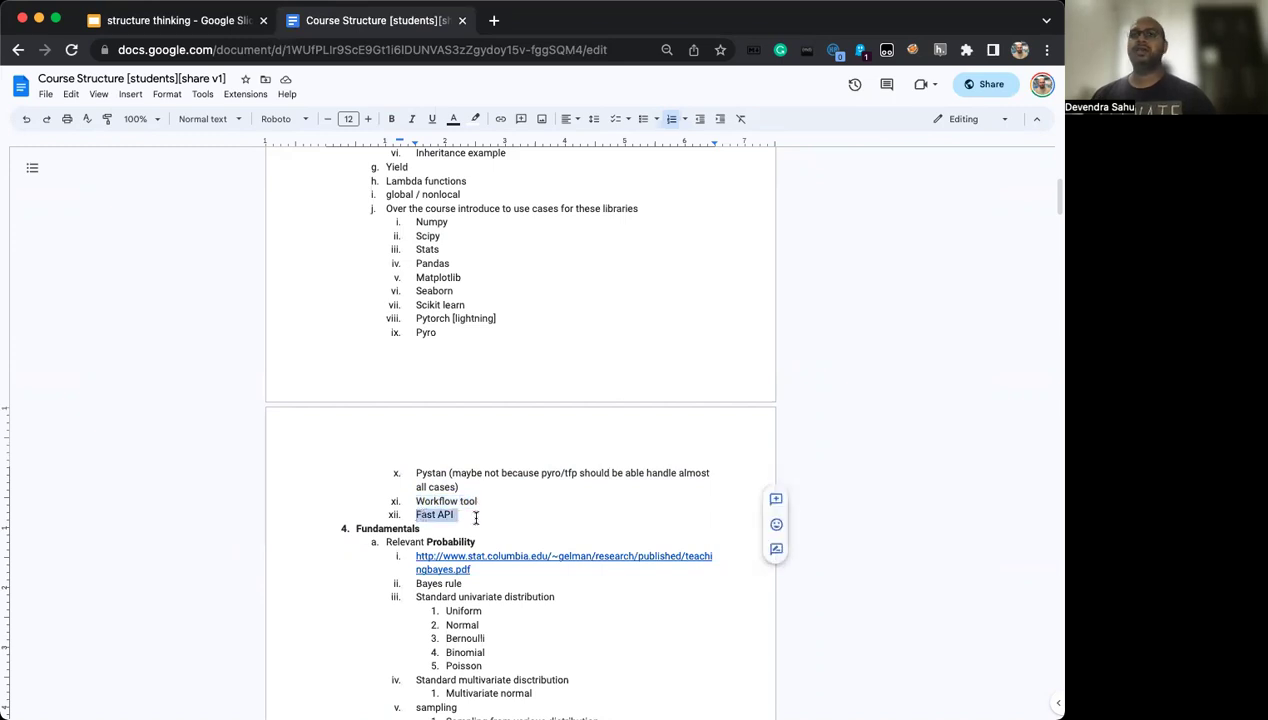
{"action": "scroll", "coordinate": [490, 480], "scroll_direction": "down", "scroll_amount": 3}
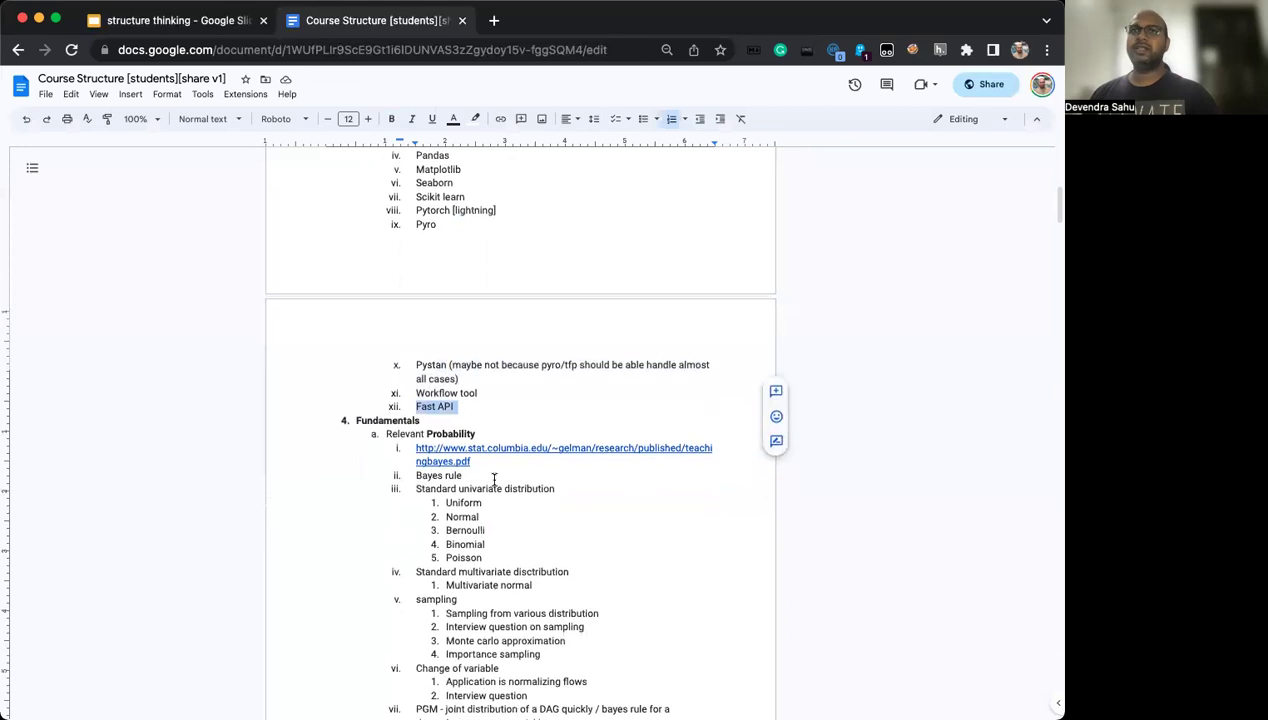
{"action": "scroll", "coordinate": [372, 340], "scroll_direction": "down", "scroll_amount": 2}
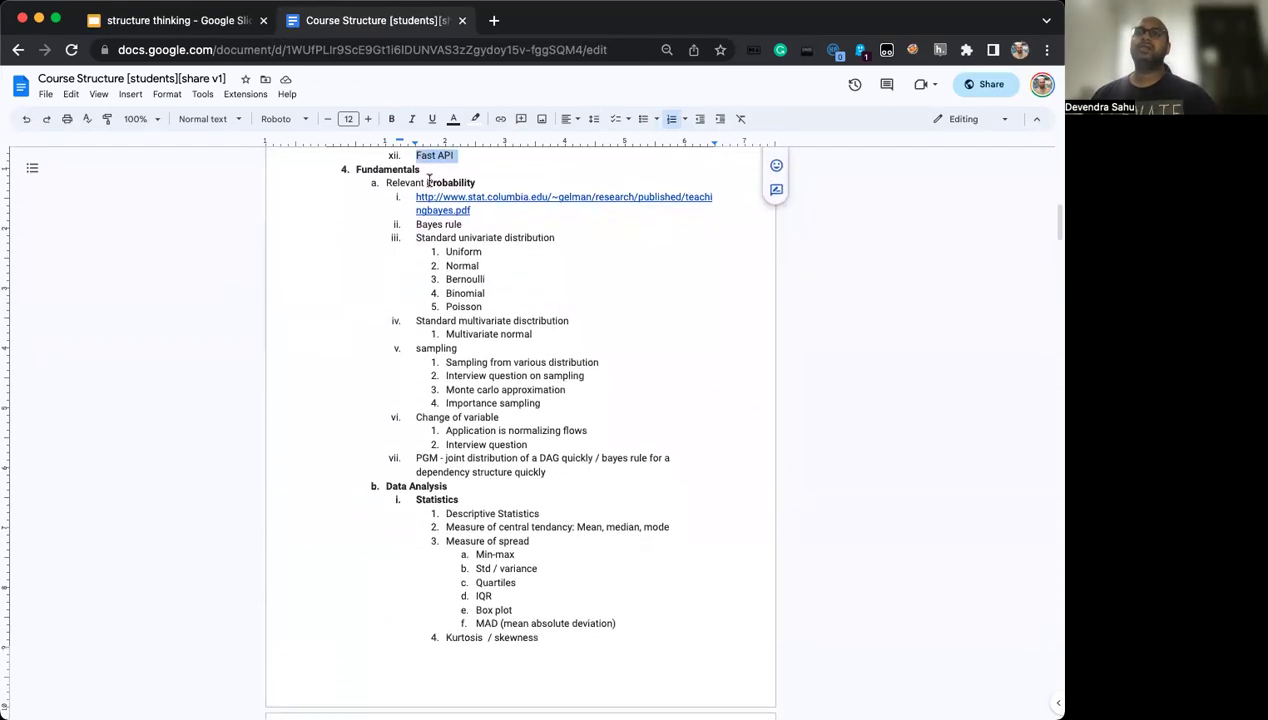
{"action": "double_click", "coordinate": [440, 182]}
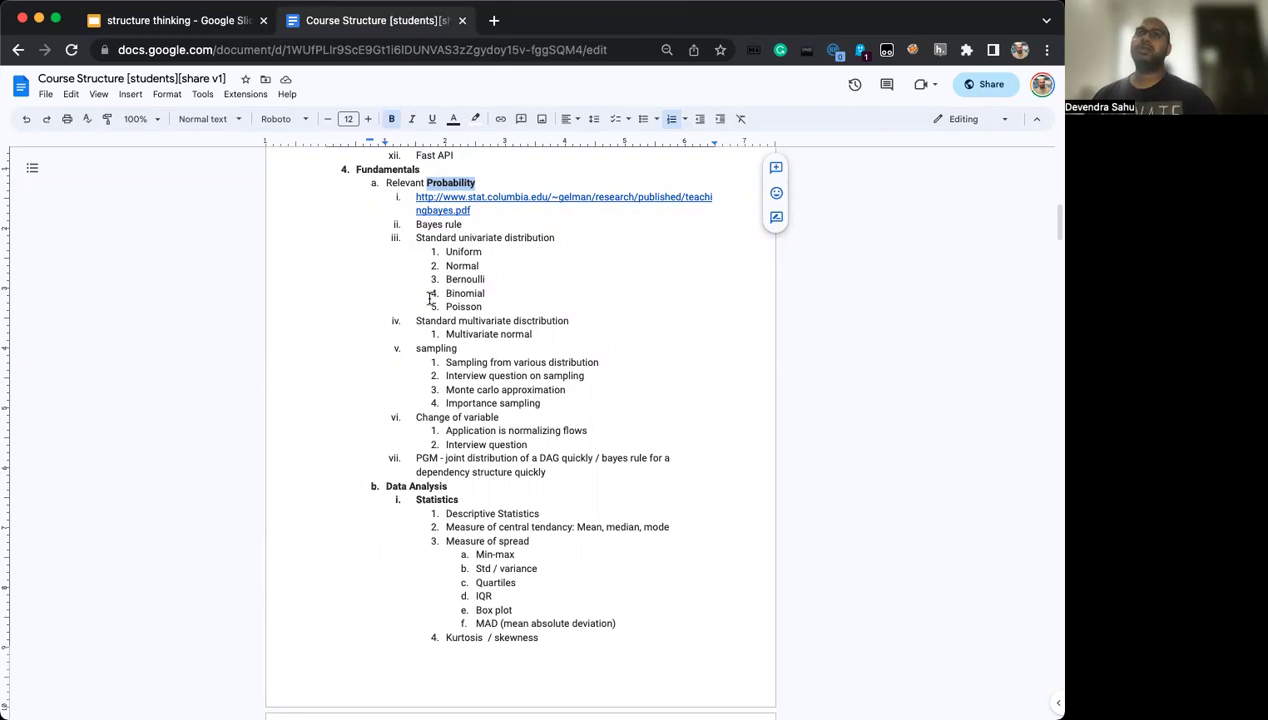
{"action": "scroll", "coordinate": [426, 306], "scroll_direction": "down", "scroll_amount": 5}
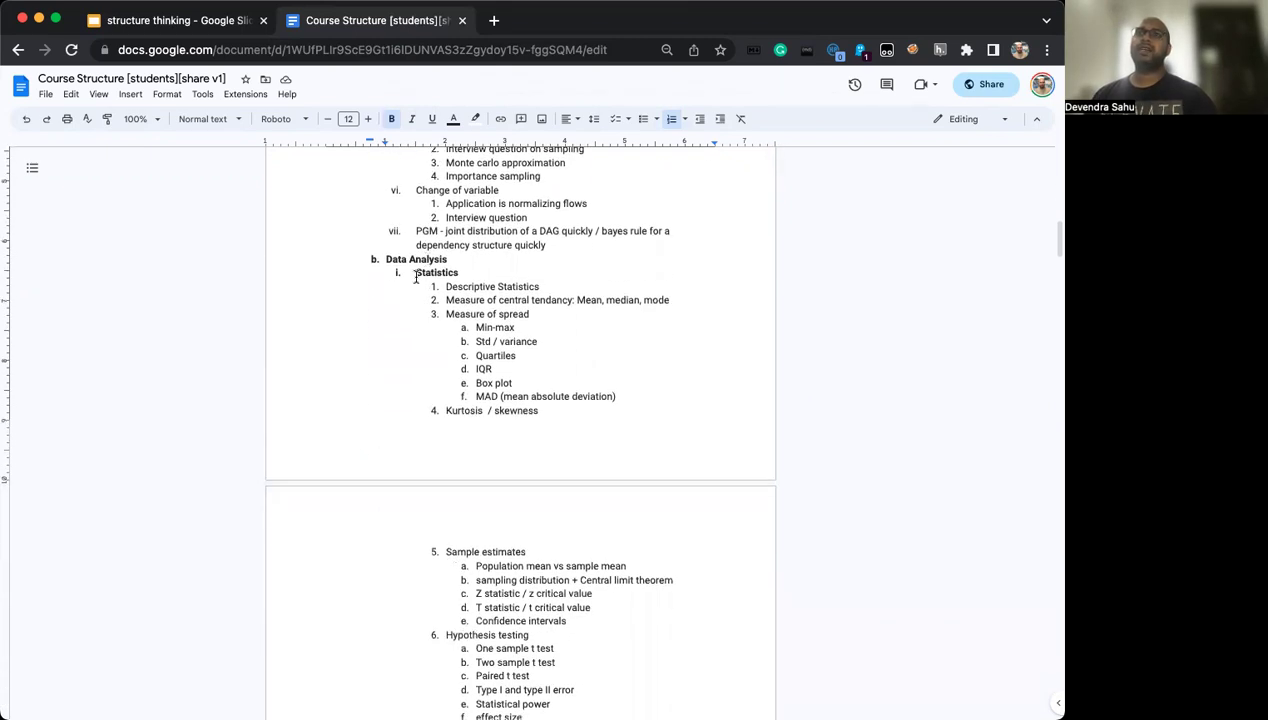
{"action": "double_click", "coordinate": [420, 273]}
{"action": "scroll", "coordinate": [421, 275], "scroll_direction": "down", "scroll_amount": 2}
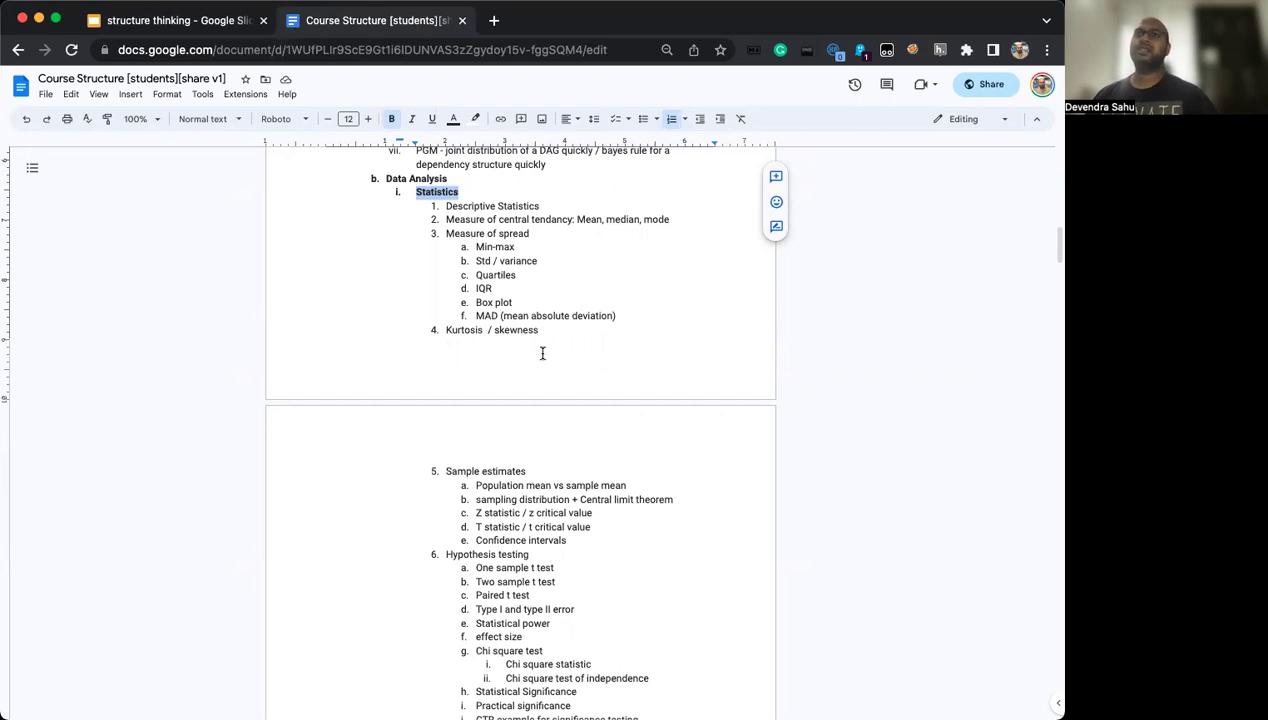
{"action": "scroll", "coordinate": [540, 346], "scroll_direction": "down", "scroll_amount": 5}
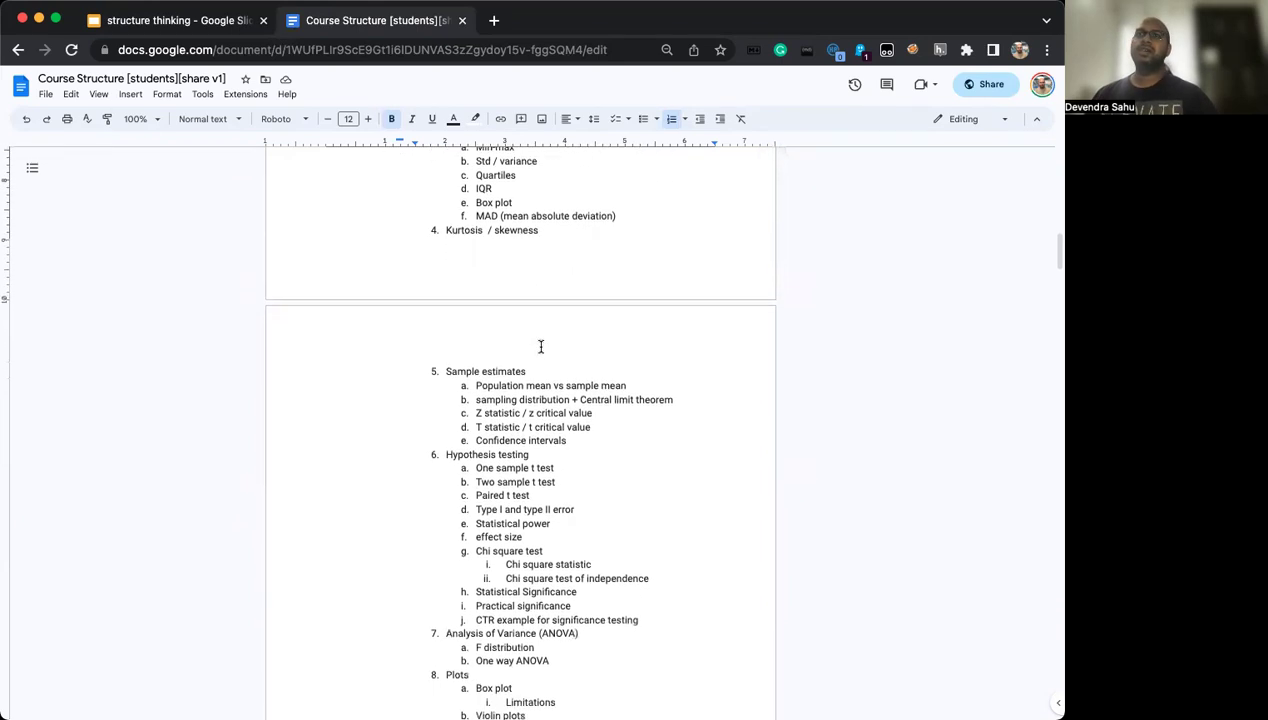
{"action": "scroll", "coordinate": [540, 346], "scroll_direction": "down", "scroll_amount": 2}
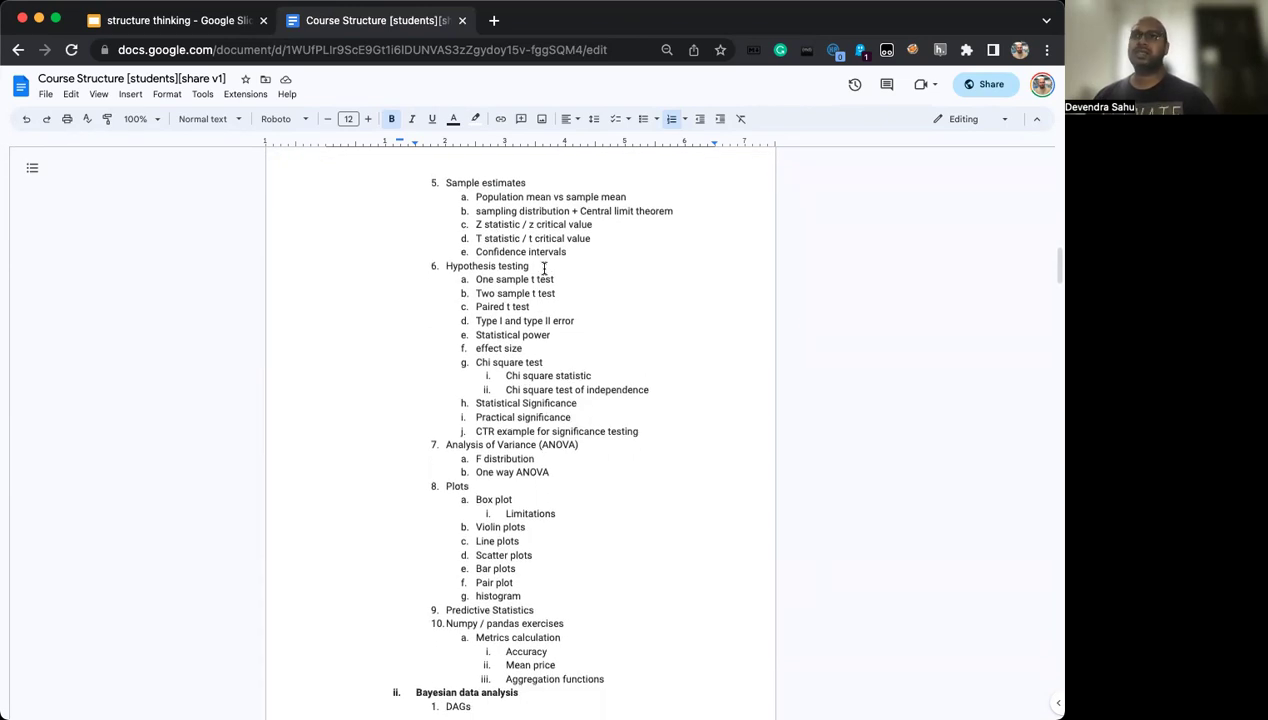
{"action": "scroll", "coordinate": [544, 268], "scroll_direction": "down", "scroll_amount": 2}
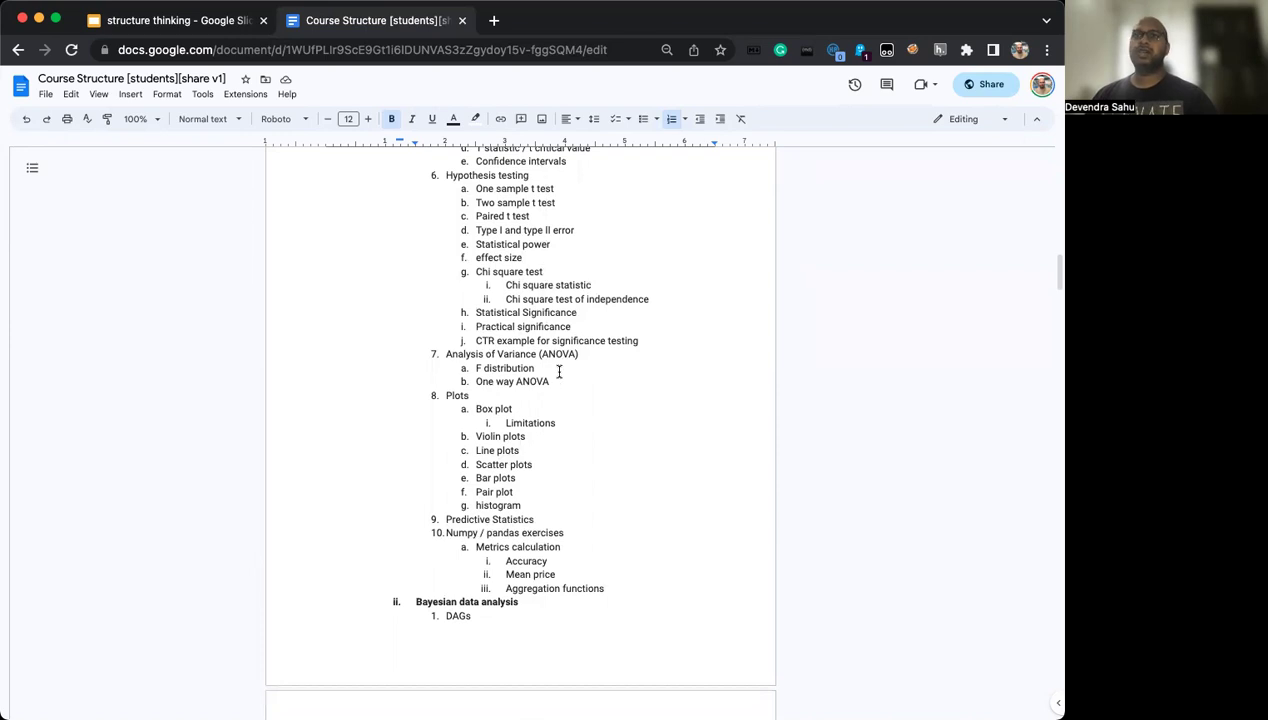
{"action": "scroll", "coordinate": [559, 371], "scroll_direction": "down", "scroll_amount": 2}
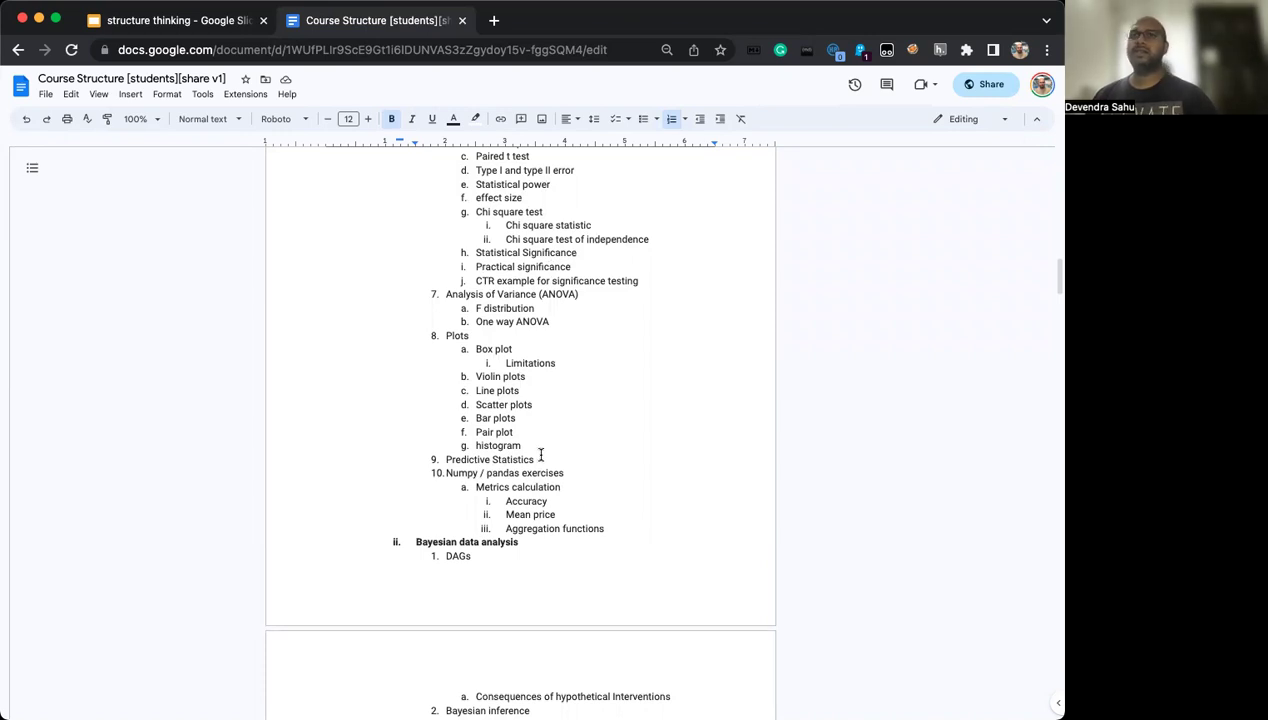
Scroll down past the Bayesian data analysis topics into the linear algebra and calculus list
{"action": "scroll", "coordinate": [541, 452], "scroll_direction": "down", "scroll_amount": 2}
{"action": "scroll", "coordinate": [541, 456], "scroll_direction": "down", "scroll_amount": 10}
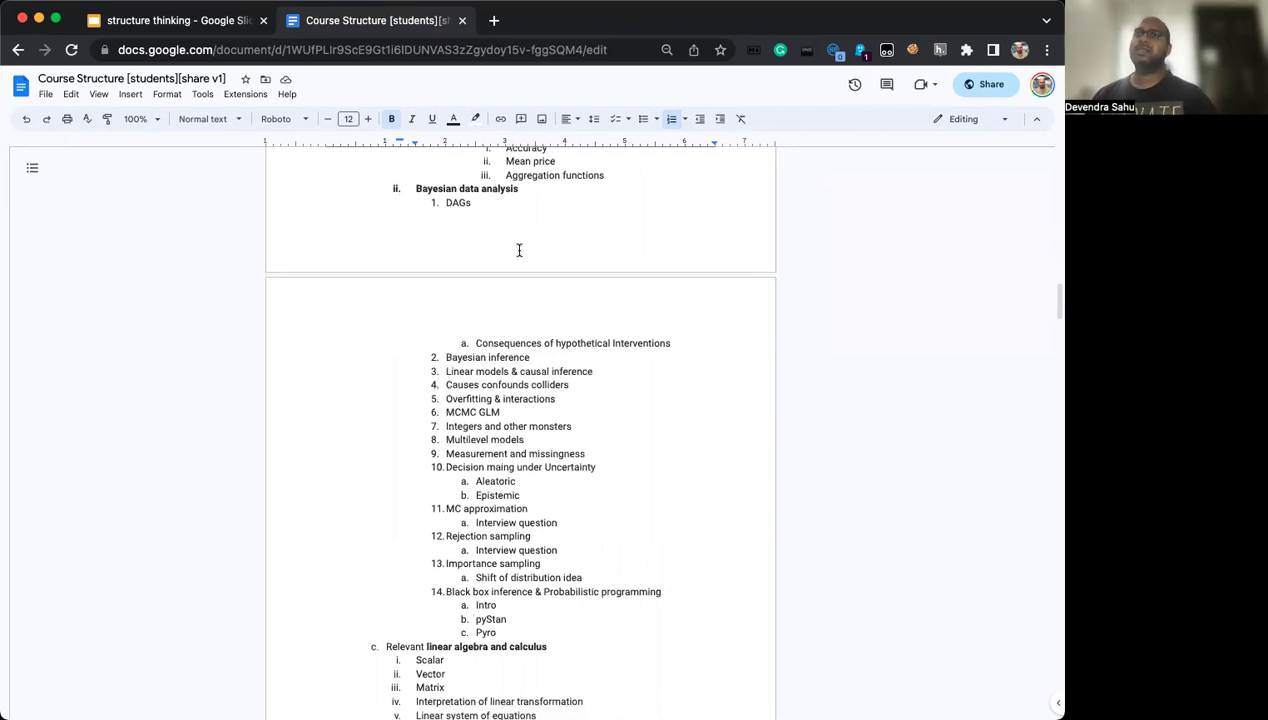
{"action": "scroll", "coordinate": [517, 232], "scroll_direction": "down", "scroll_amount": 1}
{"action": "scroll", "coordinate": [517, 232], "scroll_direction": "down", "scroll_amount": 1}
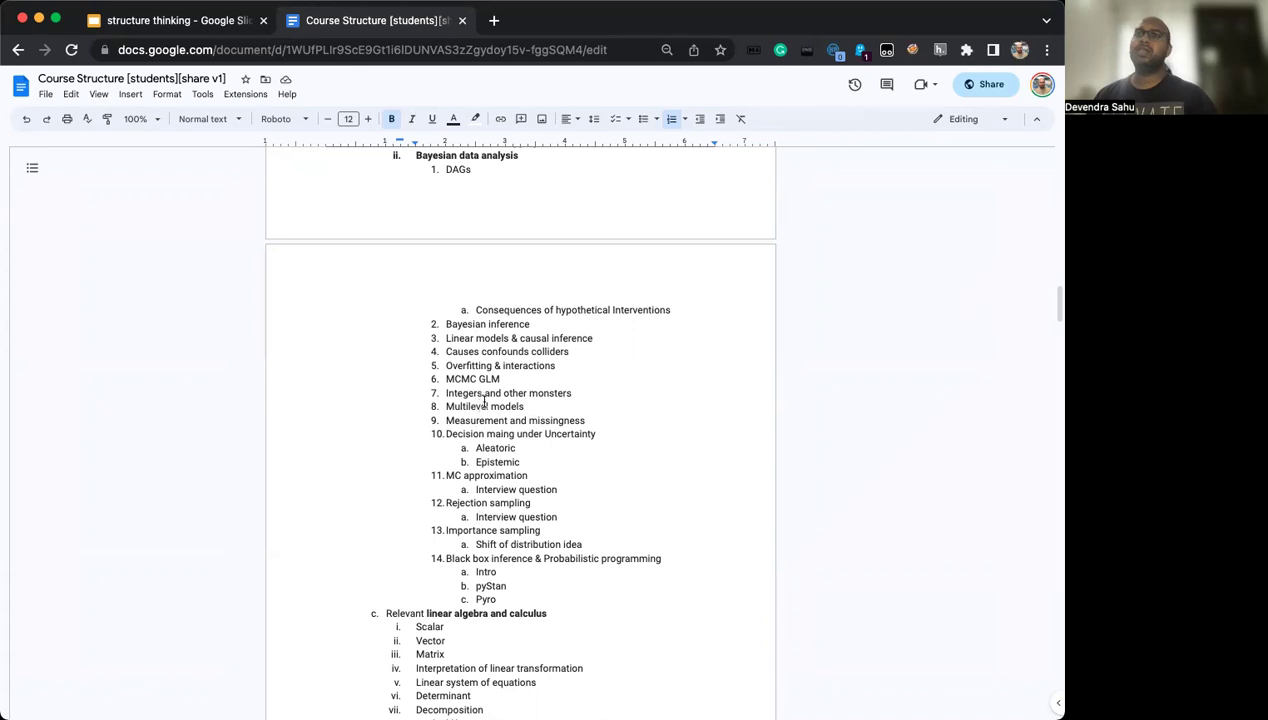
{"action": "scroll", "coordinate": [480, 404], "scroll_direction": "down", "scroll_amount": 2}
{"action": "scroll", "coordinate": [484, 402], "scroll_direction": "down", "scroll_amount": 10}
Point out the linear algebra and calculus heading, the PCA usecase item and Hyperplanes
{"action": "scroll", "coordinate": [484, 402], "scroll_direction": "down", "scroll_amount": 10}
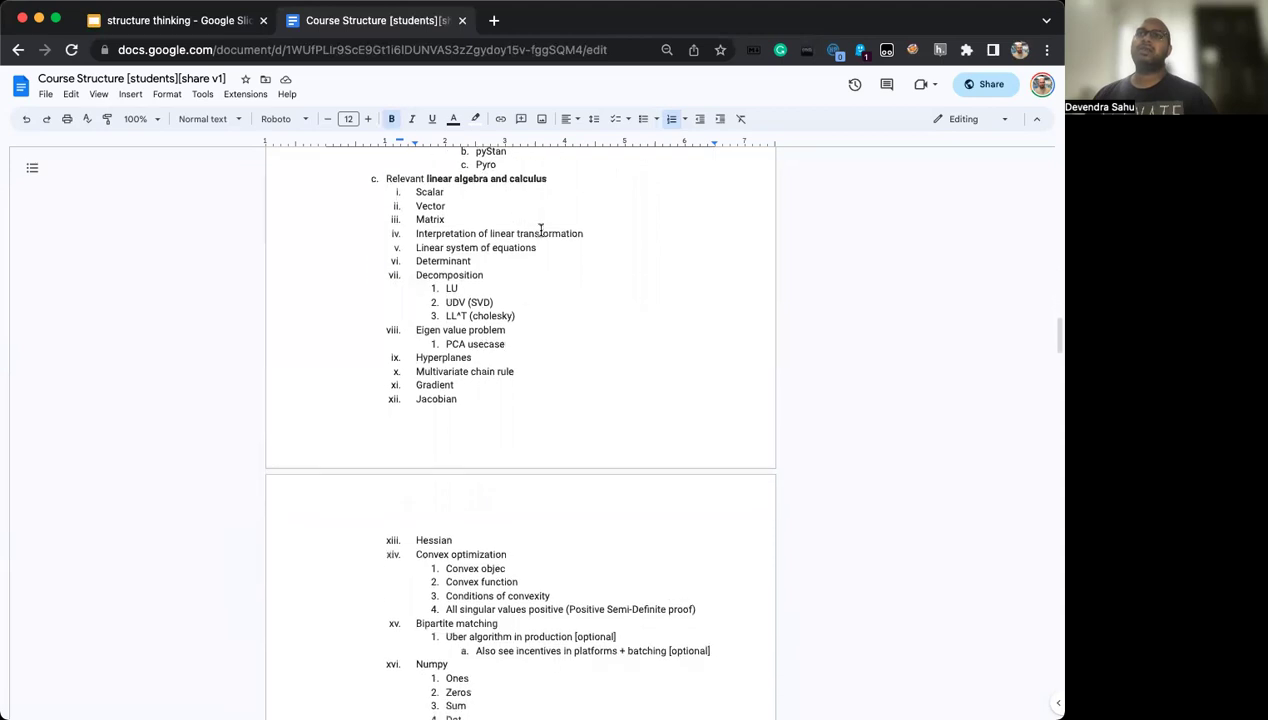
{"action": "left_click", "coordinate": [555, 177]}
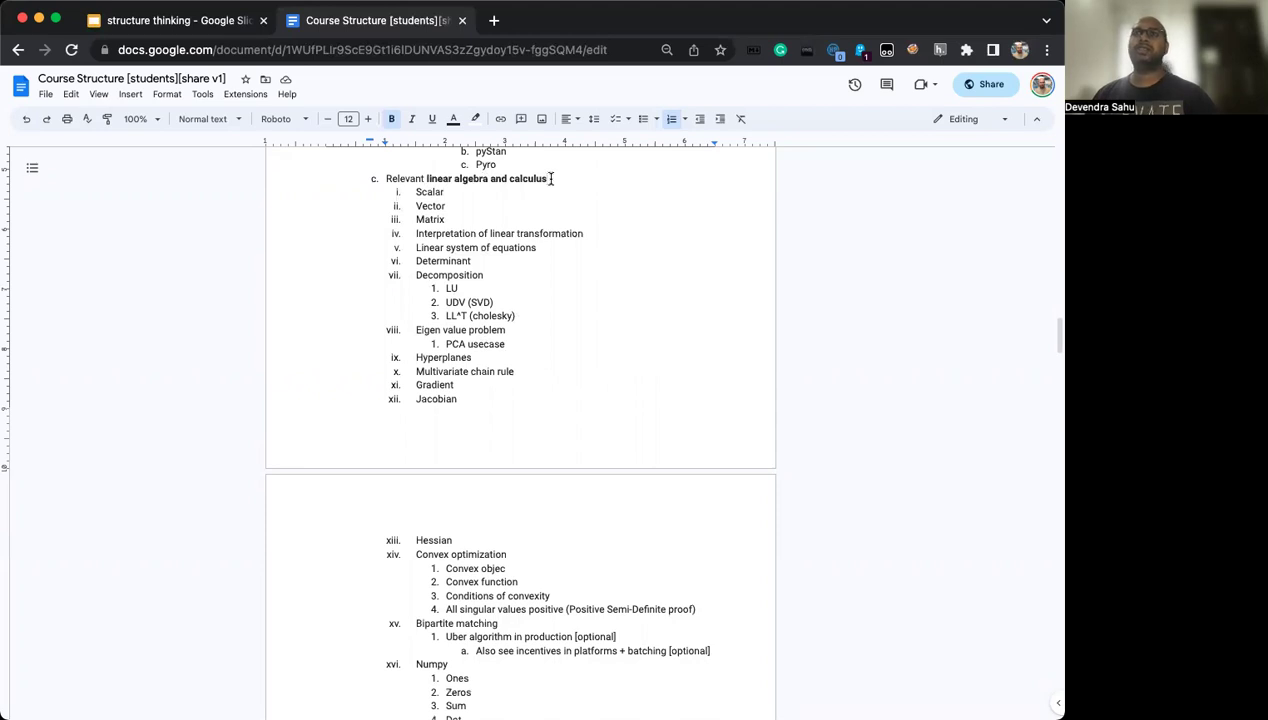
{"action": "left_click", "coordinate": [519, 343]}
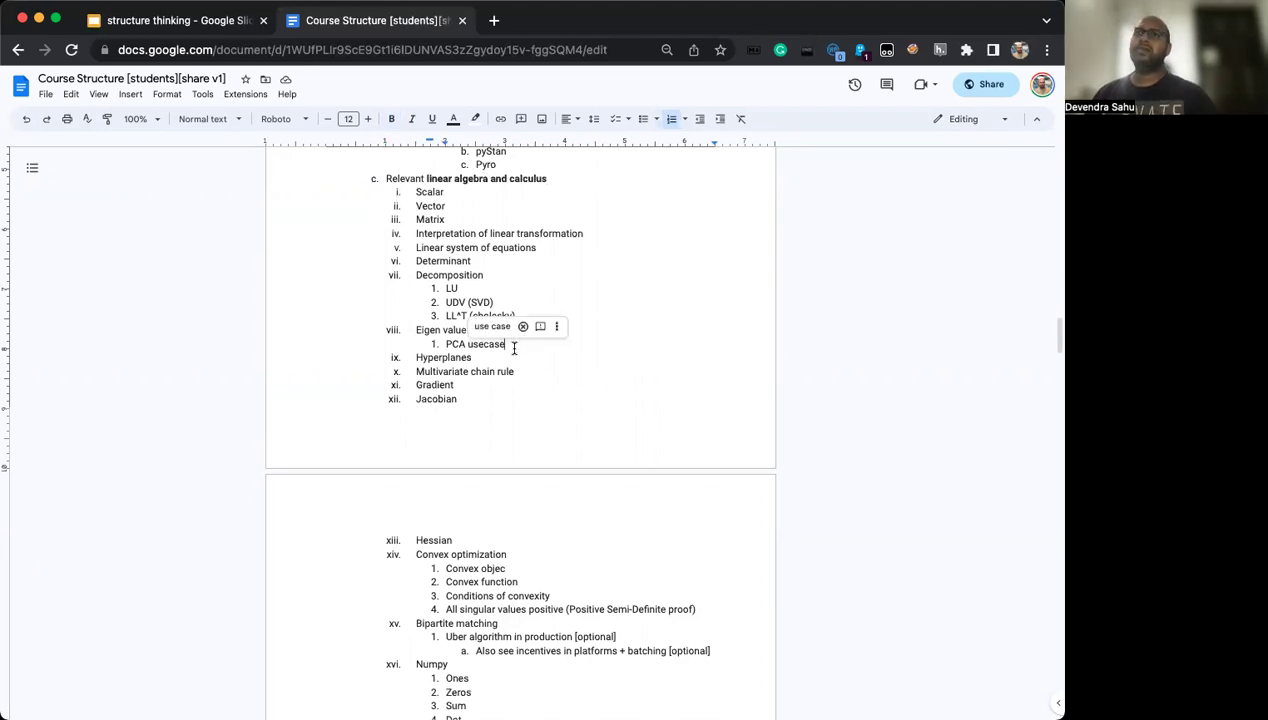
{"action": "left_click", "coordinate": [518, 344]}
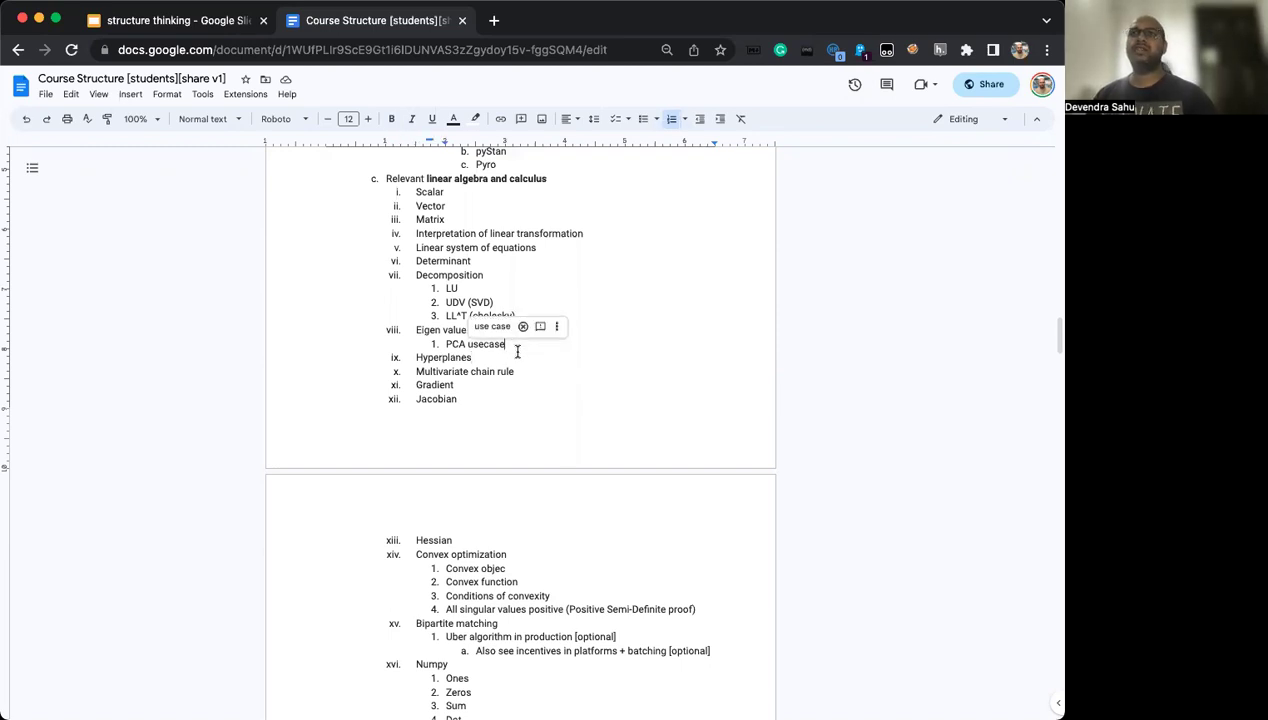
{"action": "left_click", "coordinate": [517, 352]}
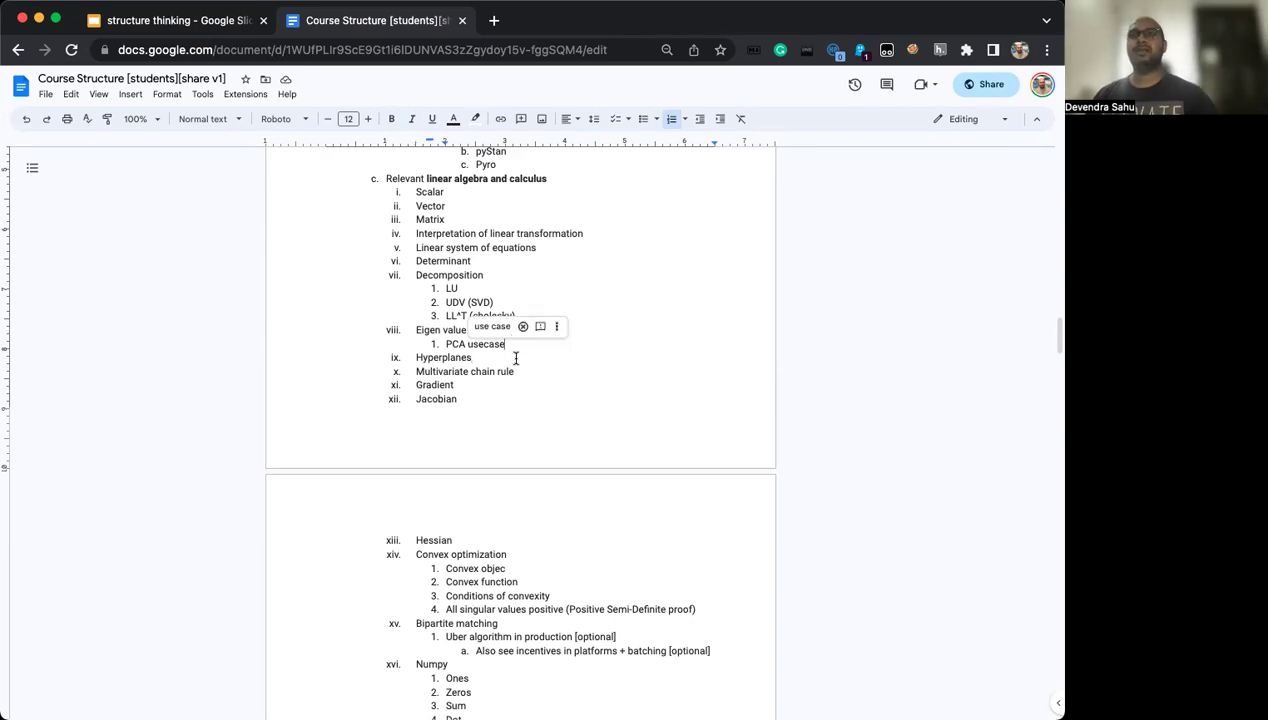
{"action": "left_click", "coordinate": [516, 358]}
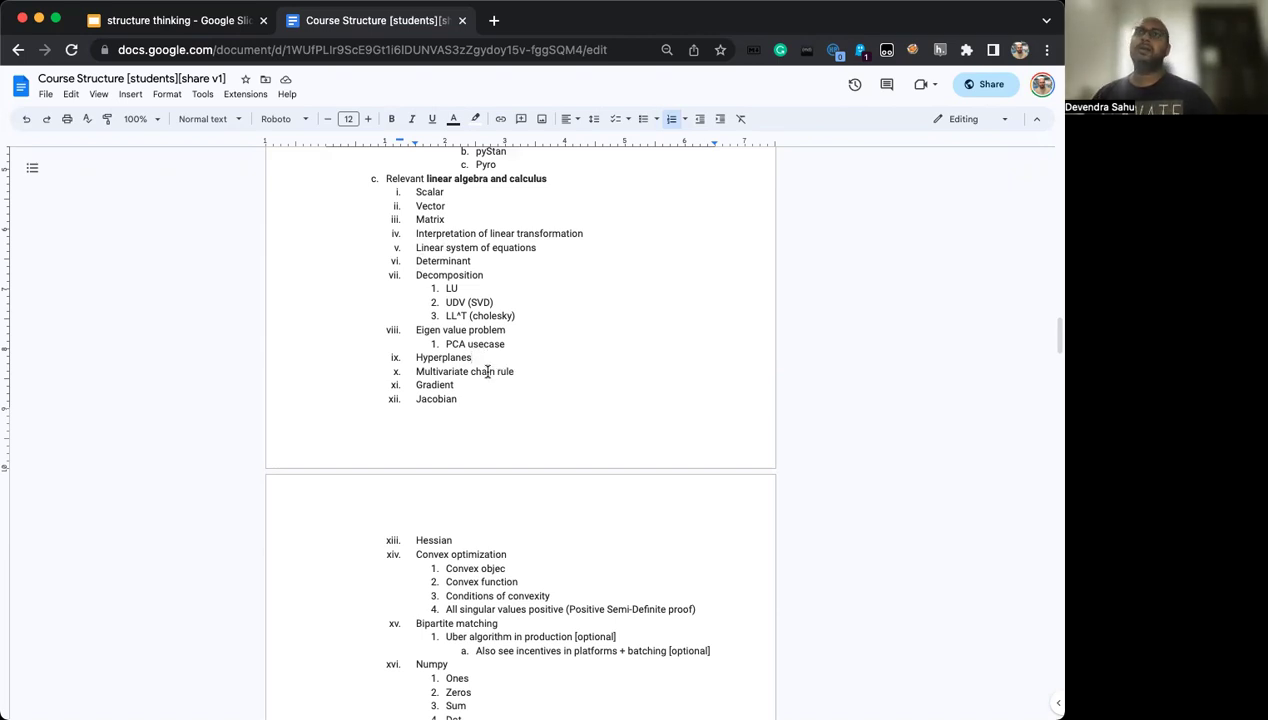
Highlight Multivariate chain rule through Hessian and the Bipartite matching line, then deselect
{"action": "scroll", "coordinate": [475, 365], "scroll_direction": "down", "scroll_amount": 1}
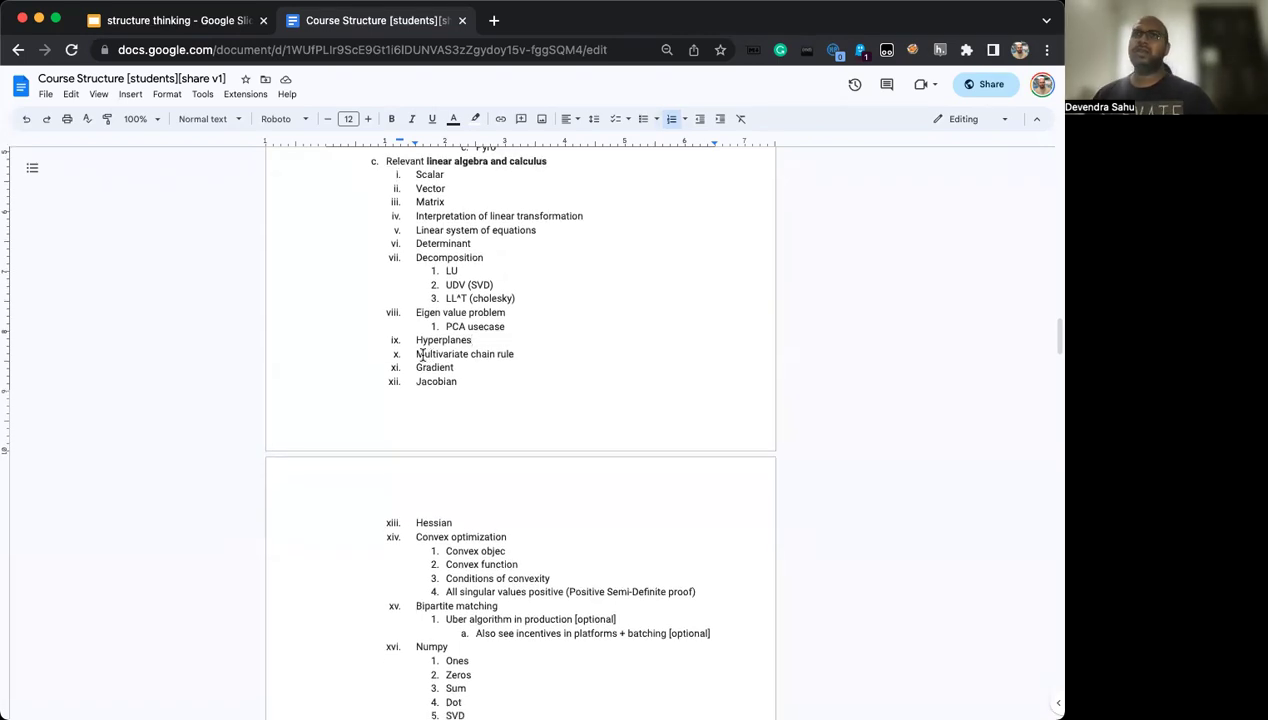
{"action": "left_click_drag", "start_coordinate": [414, 354], "coordinate": [489, 381]}
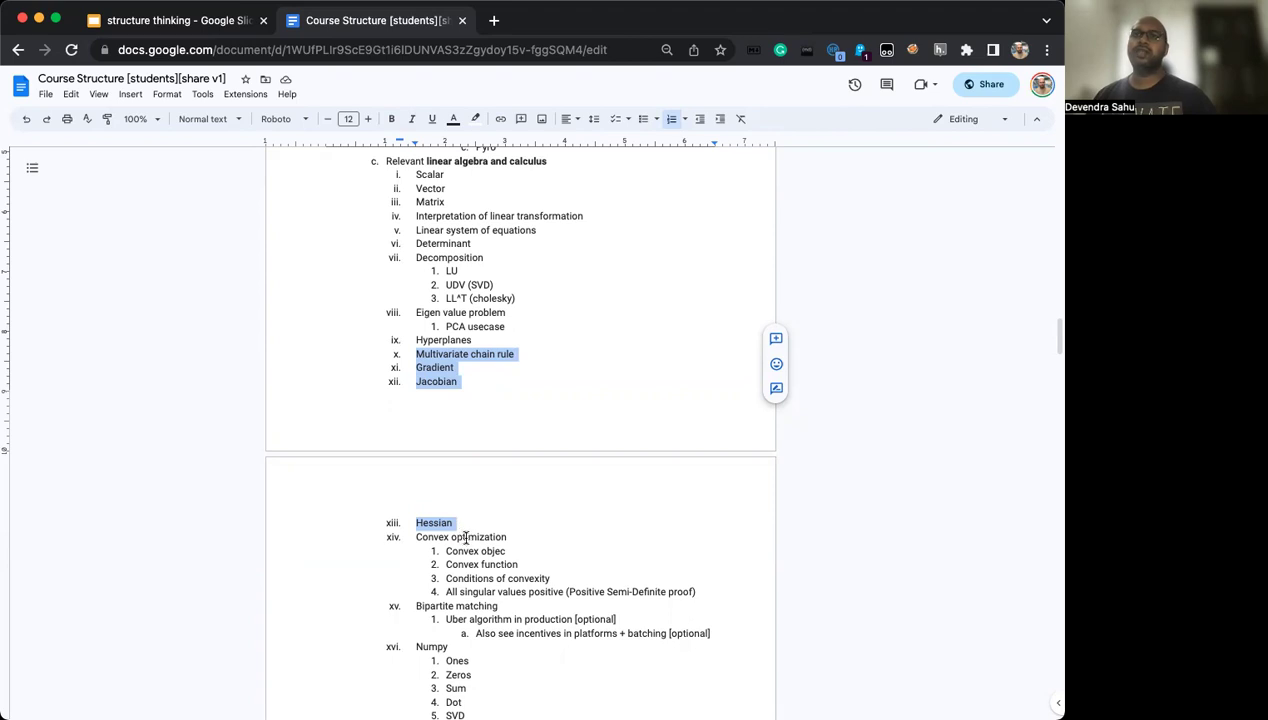
{"action": "scroll", "coordinate": [465, 538], "scroll_direction": "down", "scroll_amount": 2}
{"action": "left_click_drag", "start_coordinate": [416, 450], "coordinate": [518, 450]}
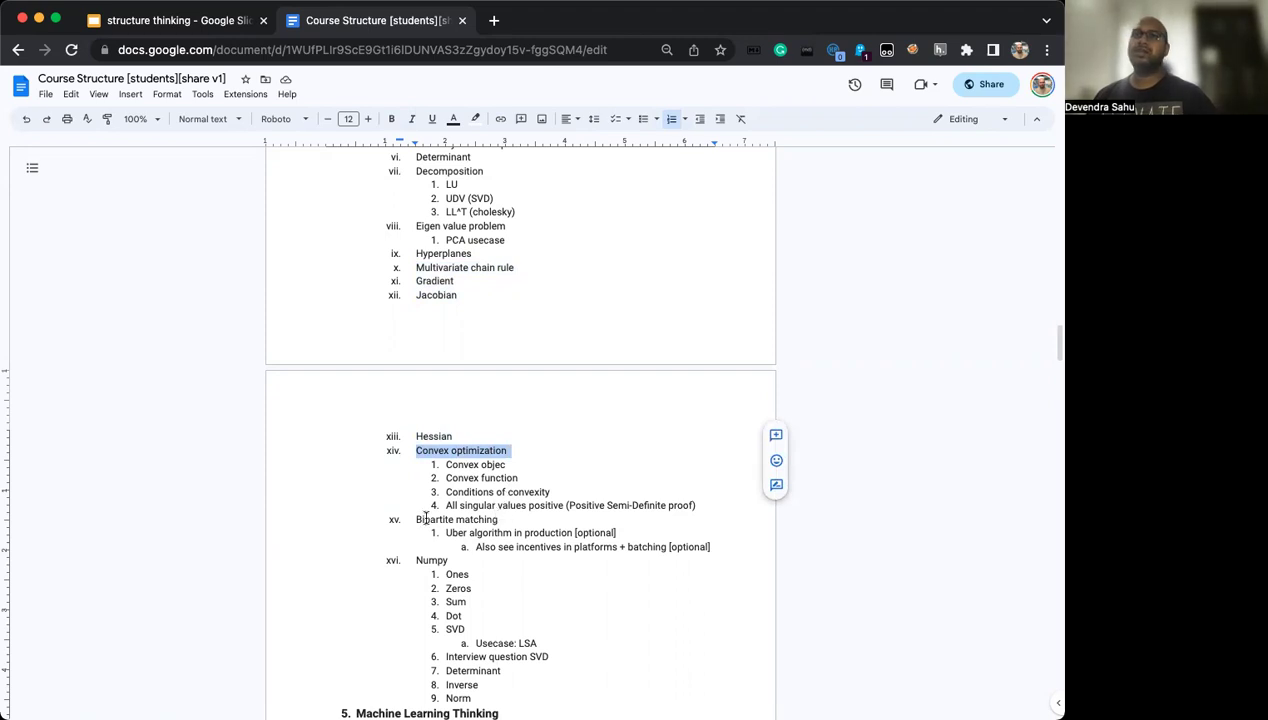
{"action": "left_click_drag", "start_coordinate": [416, 519], "coordinate": [526, 516]}
{"action": "left_click", "coordinate": [514, 518]}
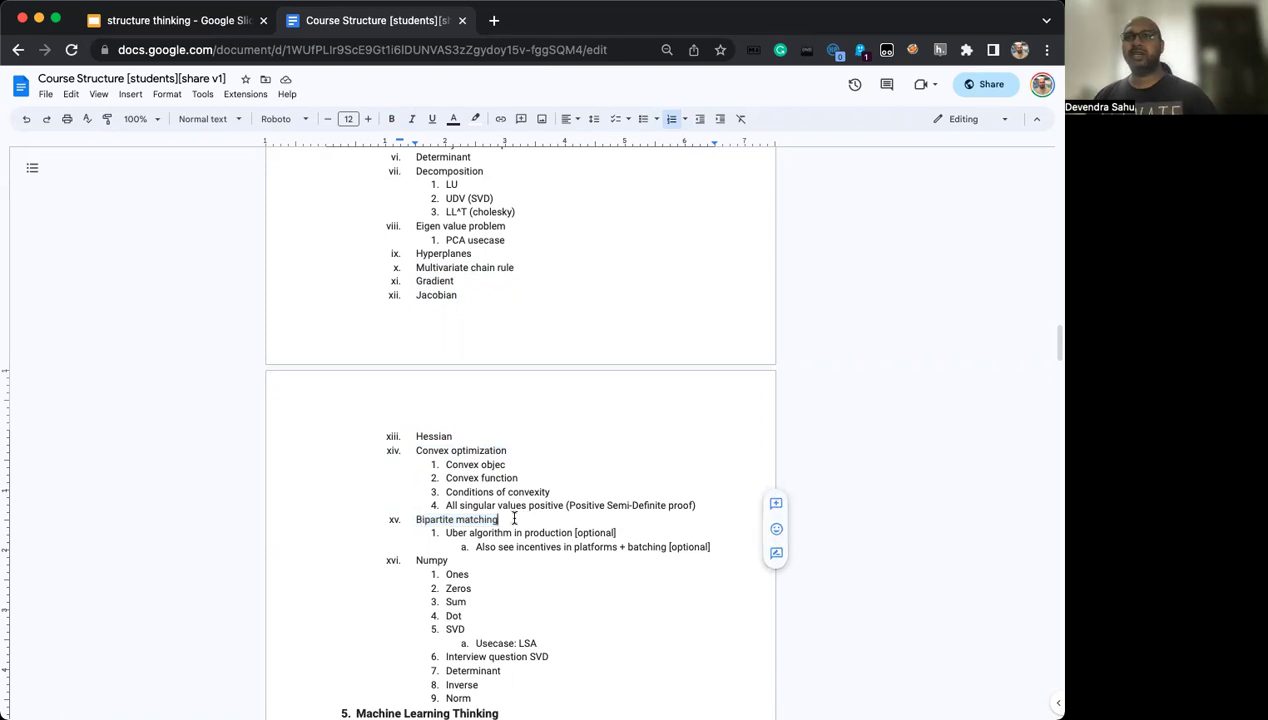
{"action": "scroll", "coordinate": [504, 515], "scroll_direction": "down", "scroll_amount": 2}
{"action": "scroll", "coordinate": [504, 515], "scroll_direction": "down", "scroll_amount": 3}
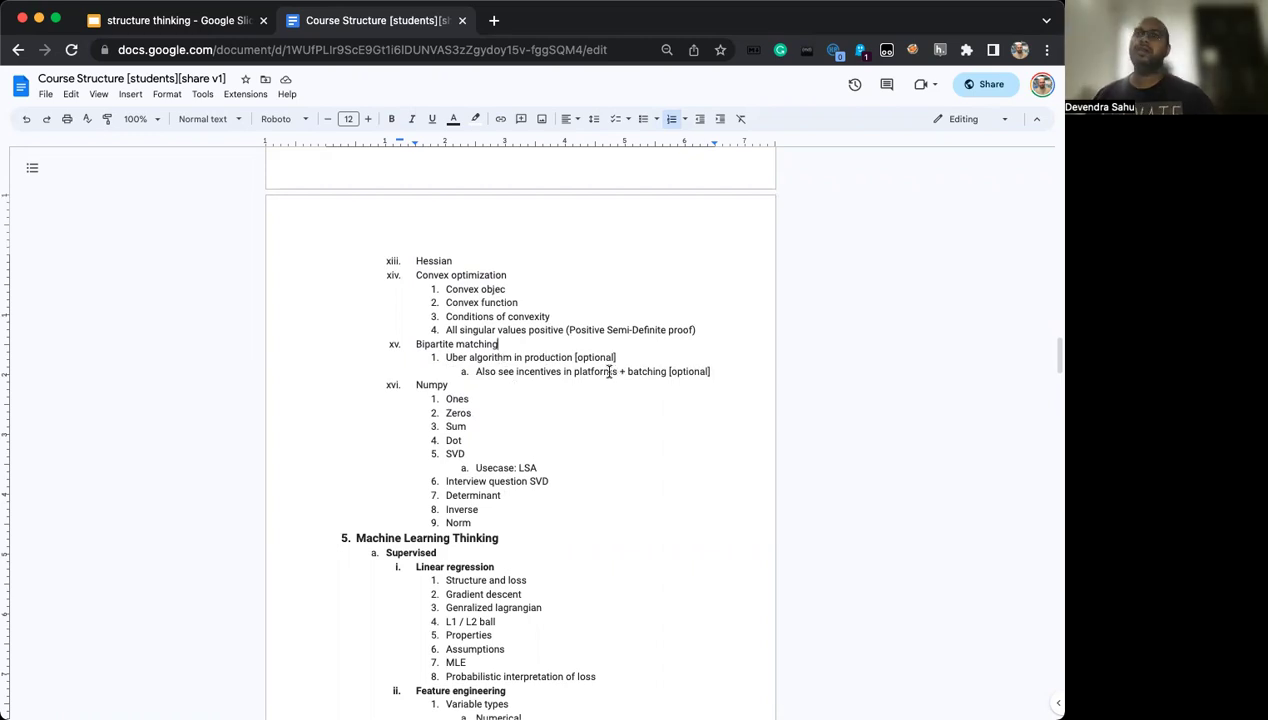
Scroll through Machine Learning Thinking to the Feature engineering Transformations list (Imputation, Binning, Text, Images)
{"action": "scroll", "coordinate": [512, 381], "scroll_direction": "down", "scroll_amount": 3}
{"action": "scroll", "coordinate": [510, 292], "scroll_direction": "down", "scroll_amount": 4}
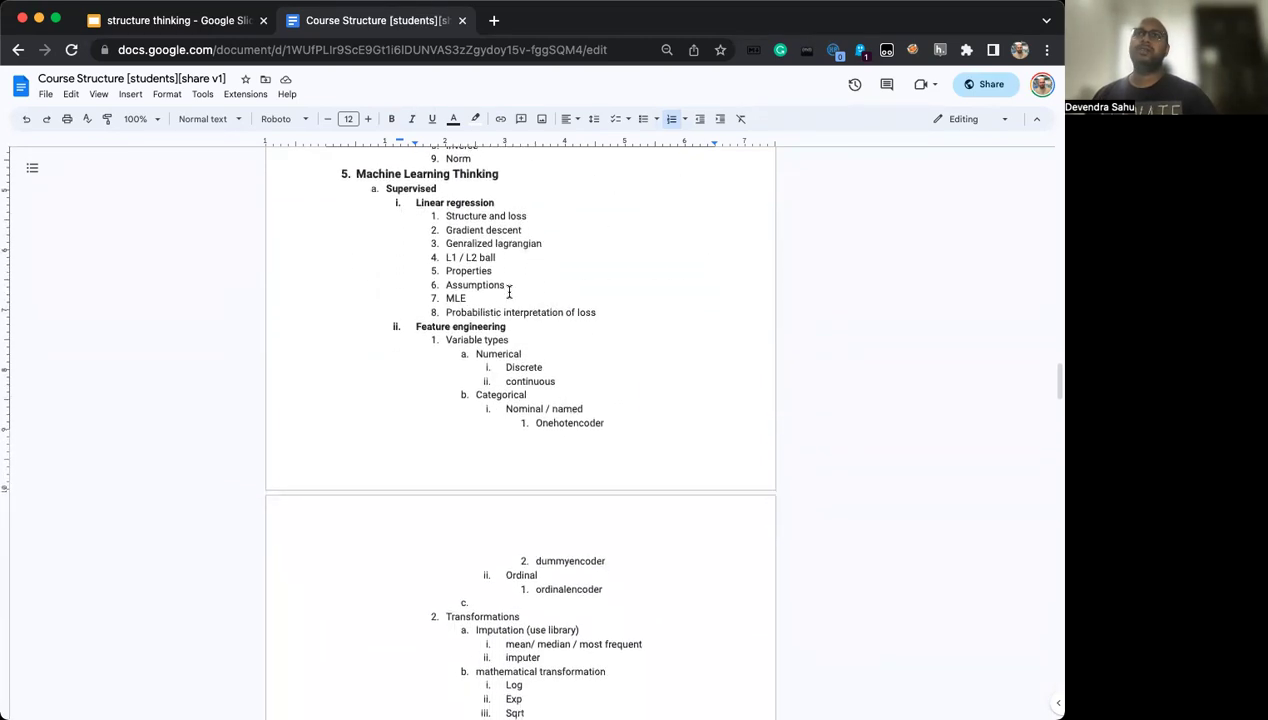
{"action": "scroll", "coordinate": [510, 290], "scroll_direction": "down", "scroll_amount": 1}
{"action": "scroll", "coordinate": [509, 293], "scroll_direction": "up", "scroll_amount": 1}
{"action": "scroll", "coordinate": [552, 283], "scroll_direction": "up", "scroll_amount": 1}
{"action": "scroll", "coordinate": [554, 284], "scroll_direction": "down", "scroll_amount": 1}
{"action": "scroll", "coordinate": [554, 284], "scroll_direction": "down", "scroll_amount": 1}
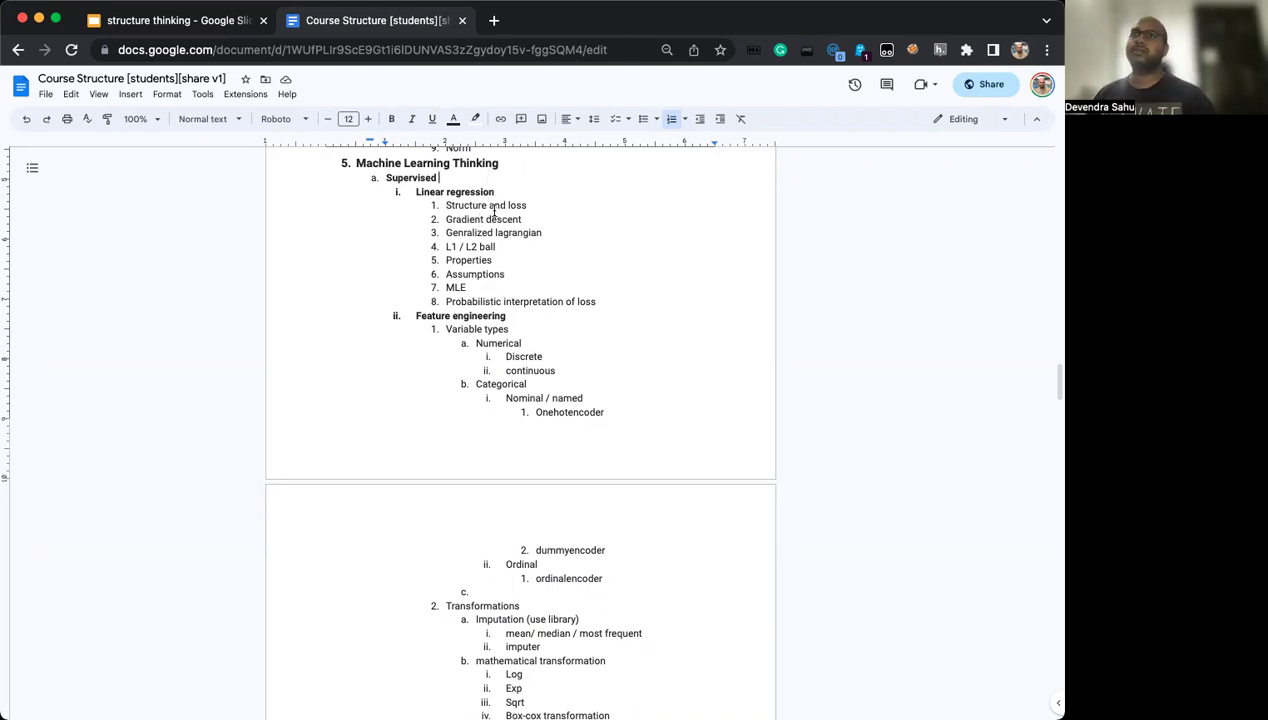
{"action": "scroll", "coordinate": [500, 298], "scroll_direction": "down", "scroll_amount": 3}
{"action": "scroll", "coordinate": [484, 270], "scroll_direction": "down", "scroll_amount": 10}
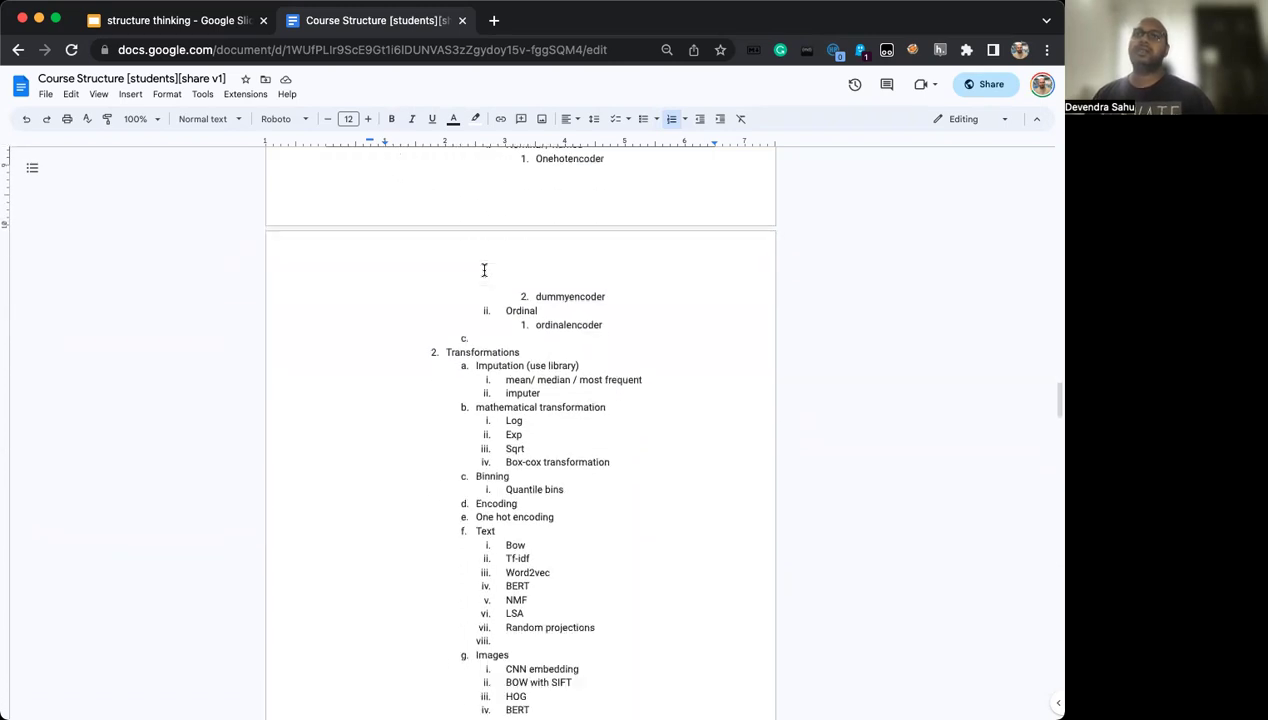
{"action": "scroll", "coordinate": [484, 270], "scroll_direction": "down", "scroll_amount": 6}
{"action": "scroll", "coordinate": [484, 270], "scroll_direction": "down", "scroll_amount": 3}
{"action": "scroll", "coordinate": [484, 270], "scroll_direction": "up", "scroll_amount": 5}
{"action": "scroll", "coordinate": [484, 270], "scroll_direction": "up", "scroll_amount": 13}
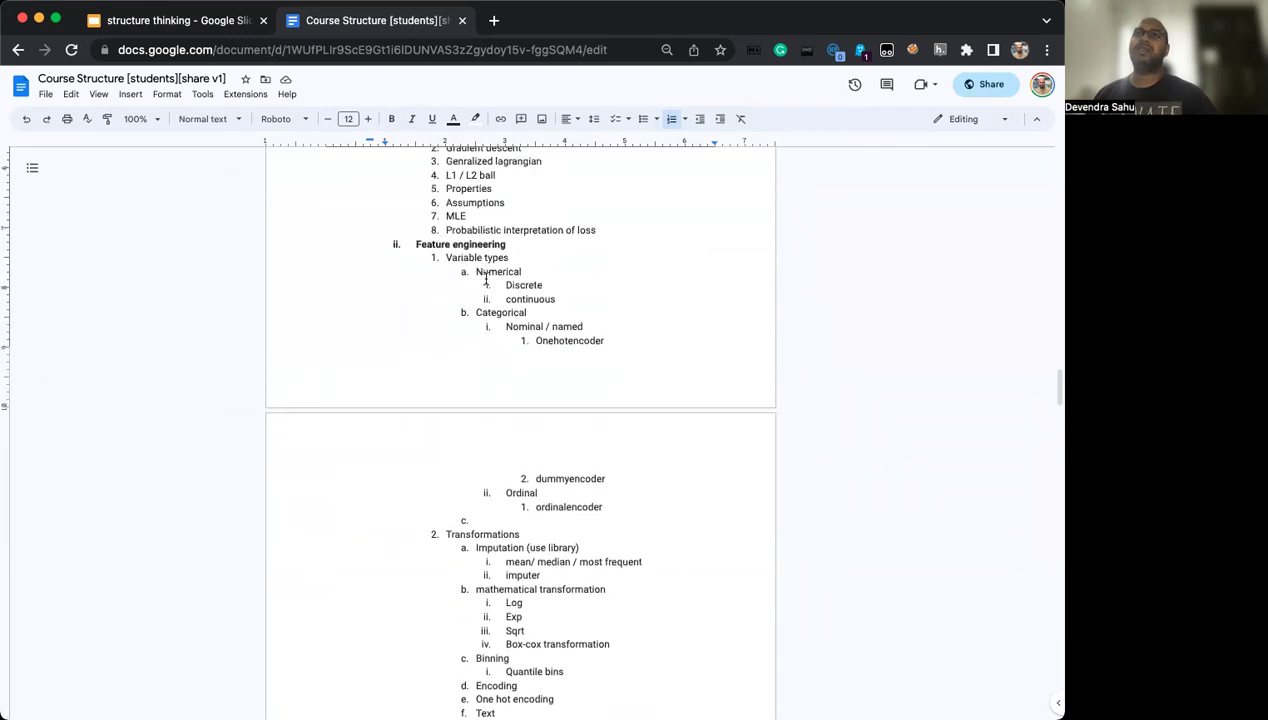
{"action": "scroll", "coordinate": [500, 340], "scroll_direction": "down", "scroll_amount": 4}
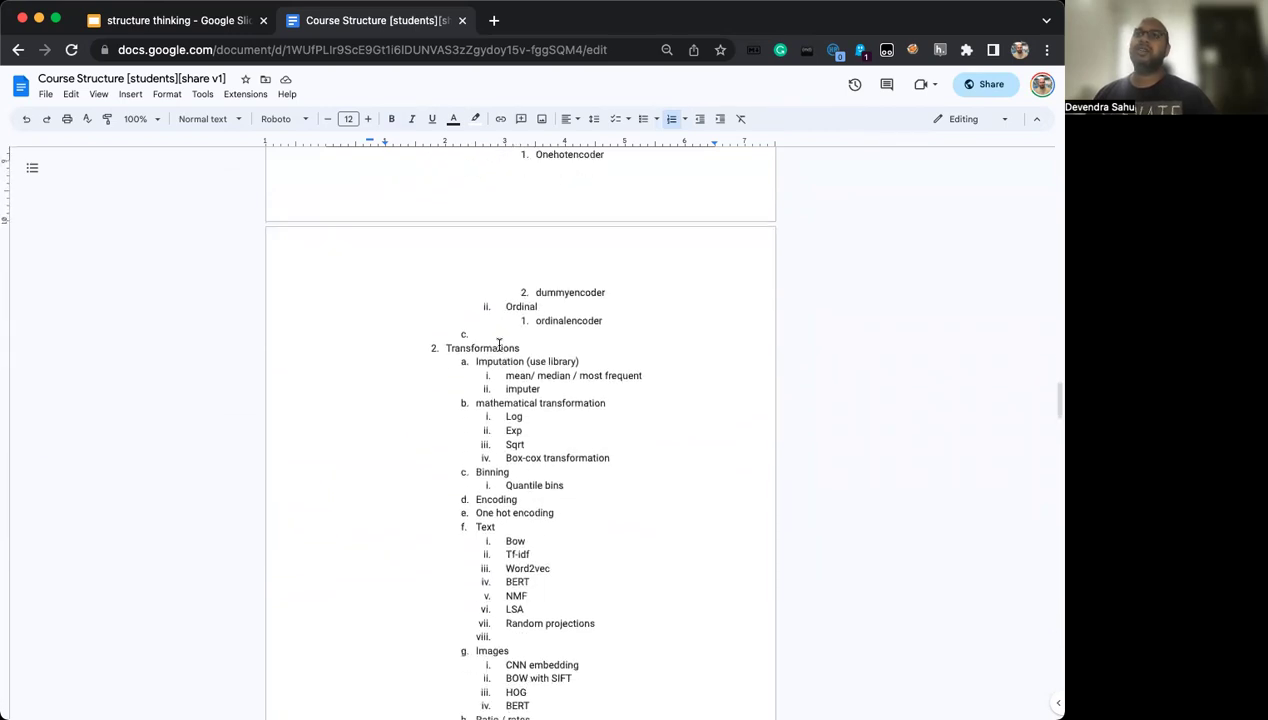
{"action": "scroll", "coordinate": [498, 343], "scroll_direction": "down", "scroll_amount": 3}
{"action": "double_click", "coordinate": [490, 225]}
{"action": "scroll", "coordinate": [495, 272], "scroll_direction": "down", "scroll_amount": 4}
{"action": "scroll", "coordinate": [497, 280], "scroll_direction": "down", "scroll_amount": 1}
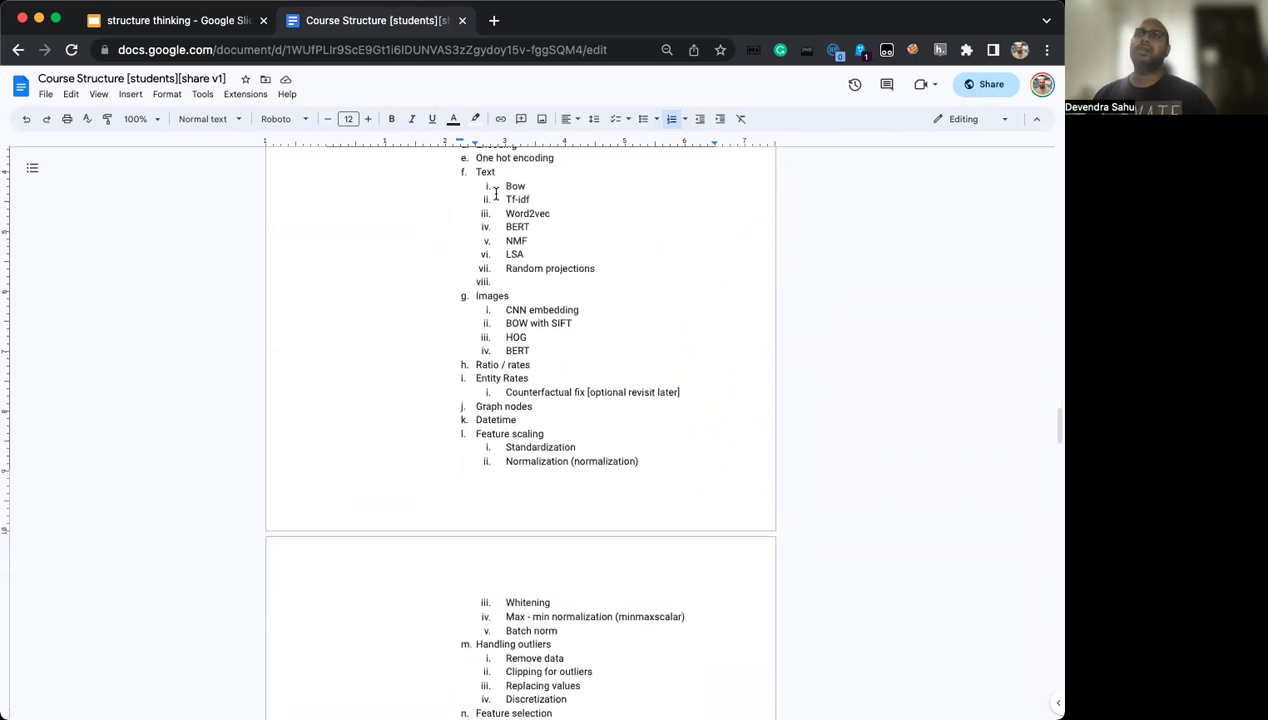
{"action": "double_click", "coordinate": [484, 172]}
{"action": "double_click", "coordinate": [495, 295]}
{"action": "scroll", "coordinate": [493, 260], "scroll_direction": "down", "scroll_amount": 3}
{"action": "double_click", "coordinate": [487, 224]}
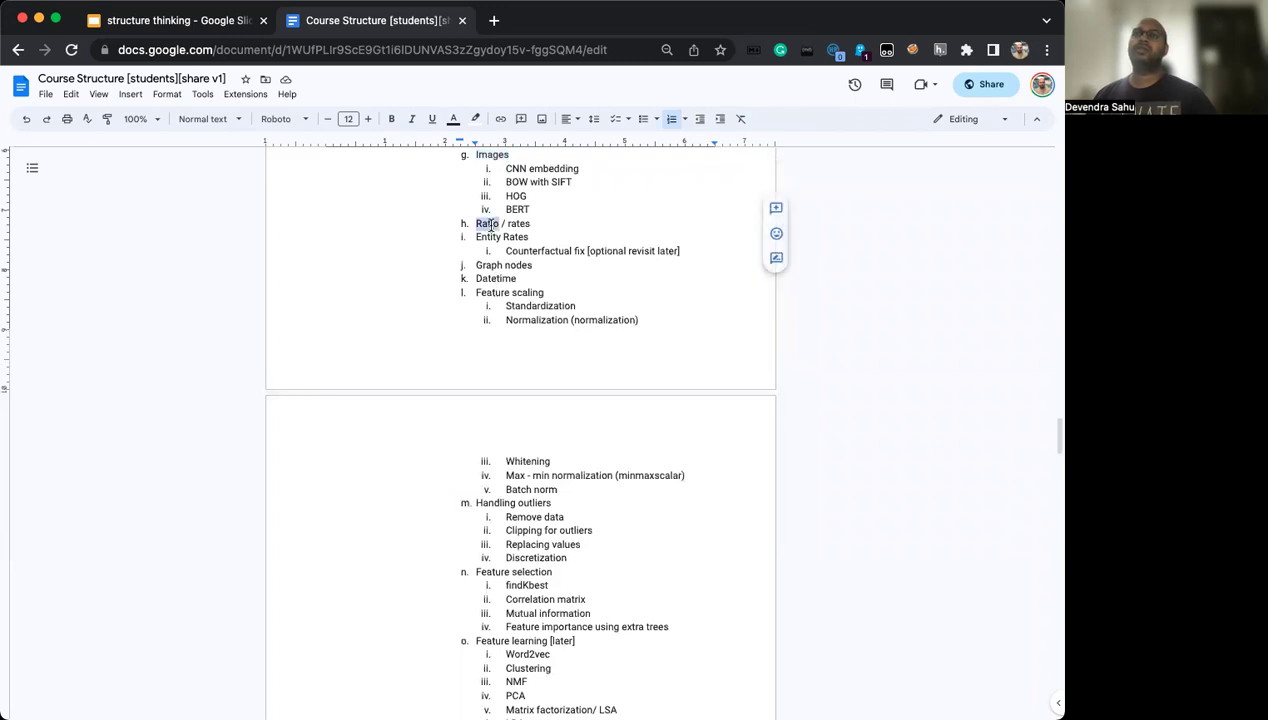
{"action": "triple_click", "coordinate": [491, 236]}
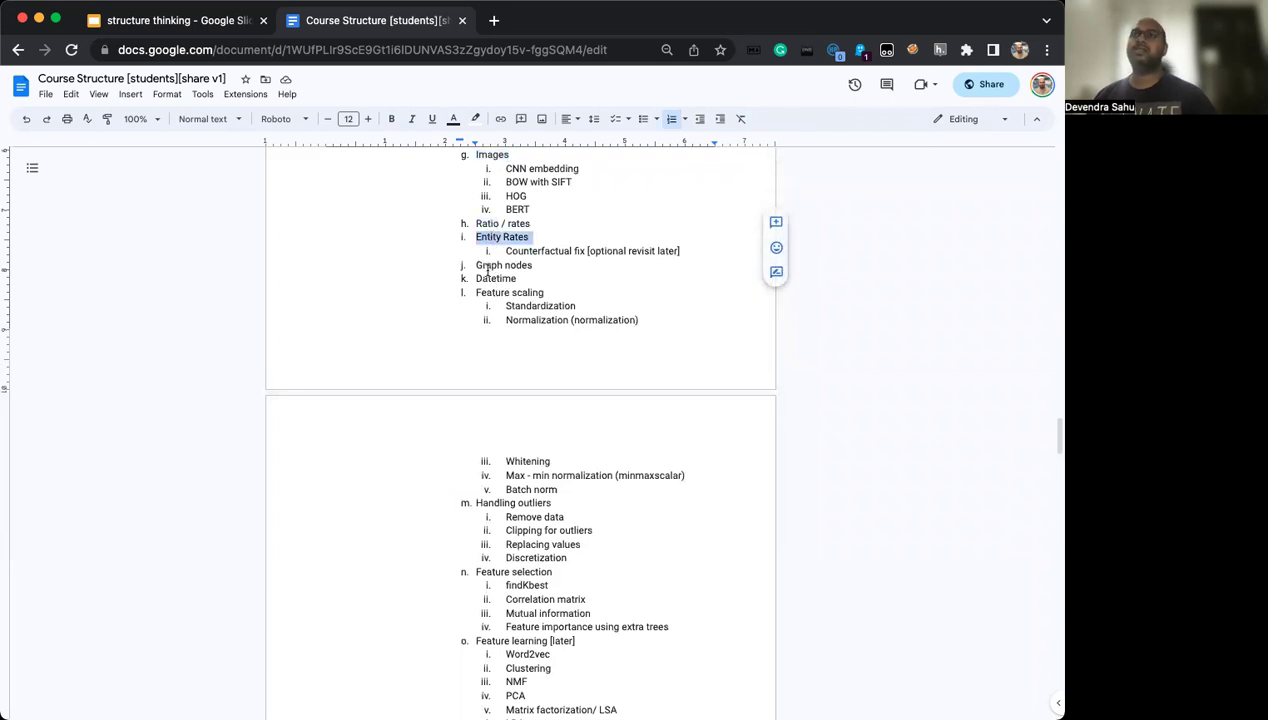
{"action": "double_click", "coordinate": [488, 266]}
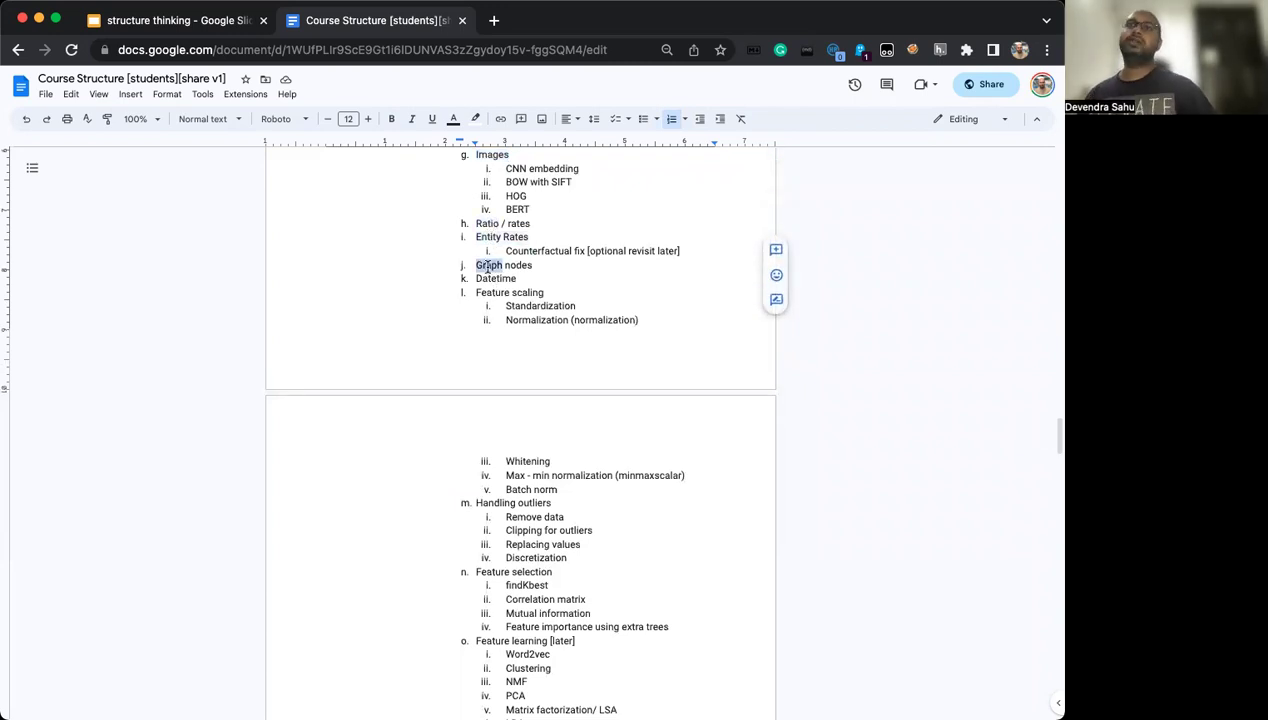
{"action": "left_click", "coordinate": [491, 276]}
{"action": "double_click", "coordinate": [491, 278]}
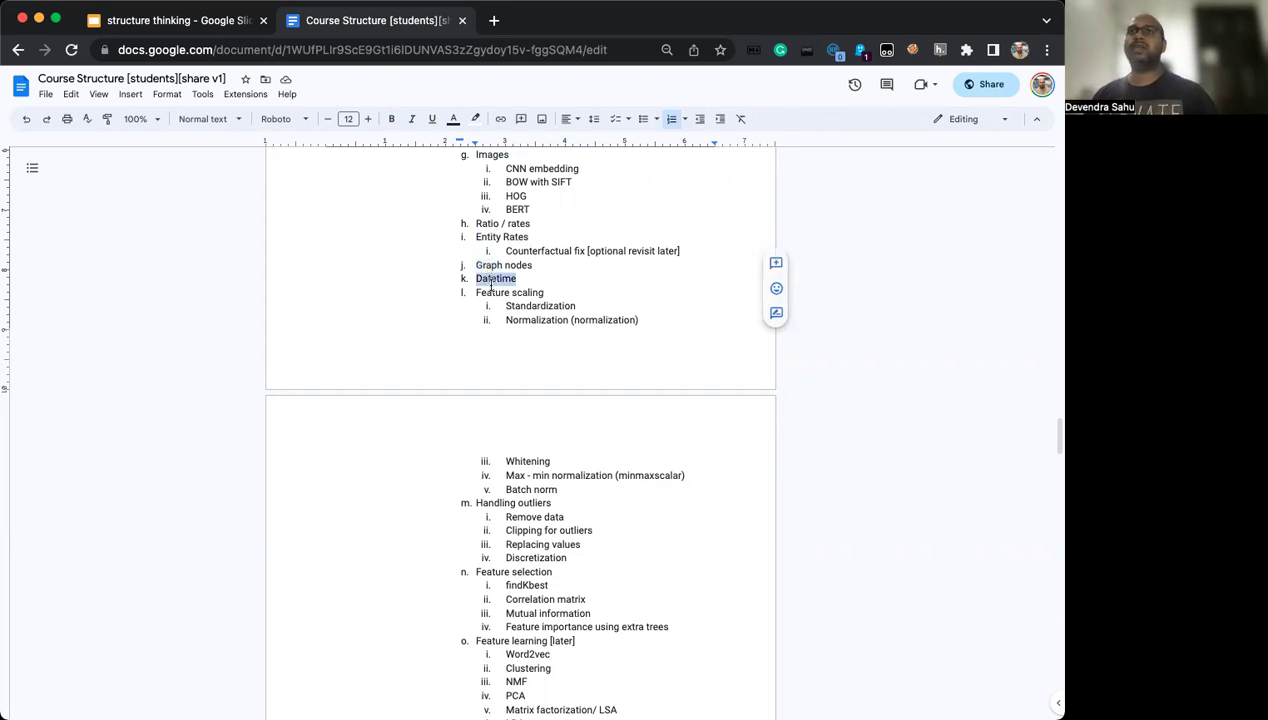
{"action": "double_click", "coordinate": [491, 291]}
{"action": "scroll", "coordinate": [495, 287], "scroll_direction": "down", "scroll_amount": 5}
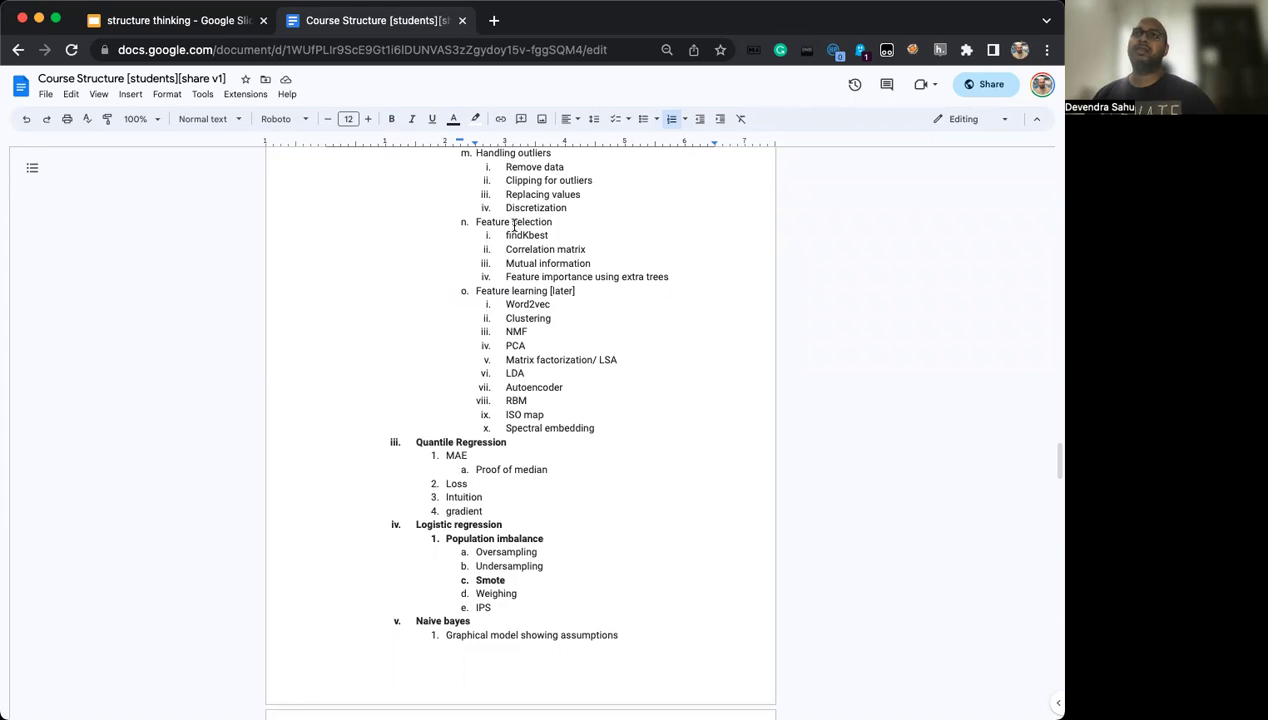
{"action": "triple_click", "coordinate": [489, 291]}
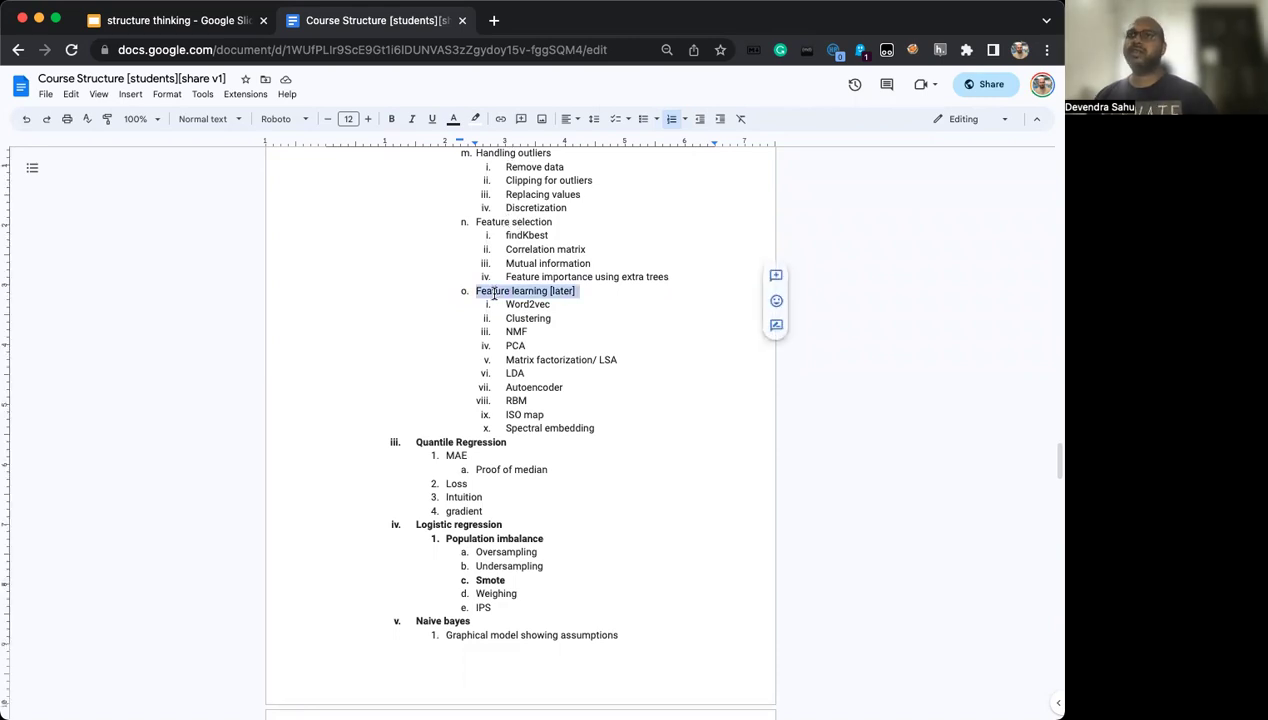
{"action": "left_click", "coordinate": [484, 291]}
{"action": "left_click_drag", "start_coordinate": [476, 291], "coordinate": [579, 290]}
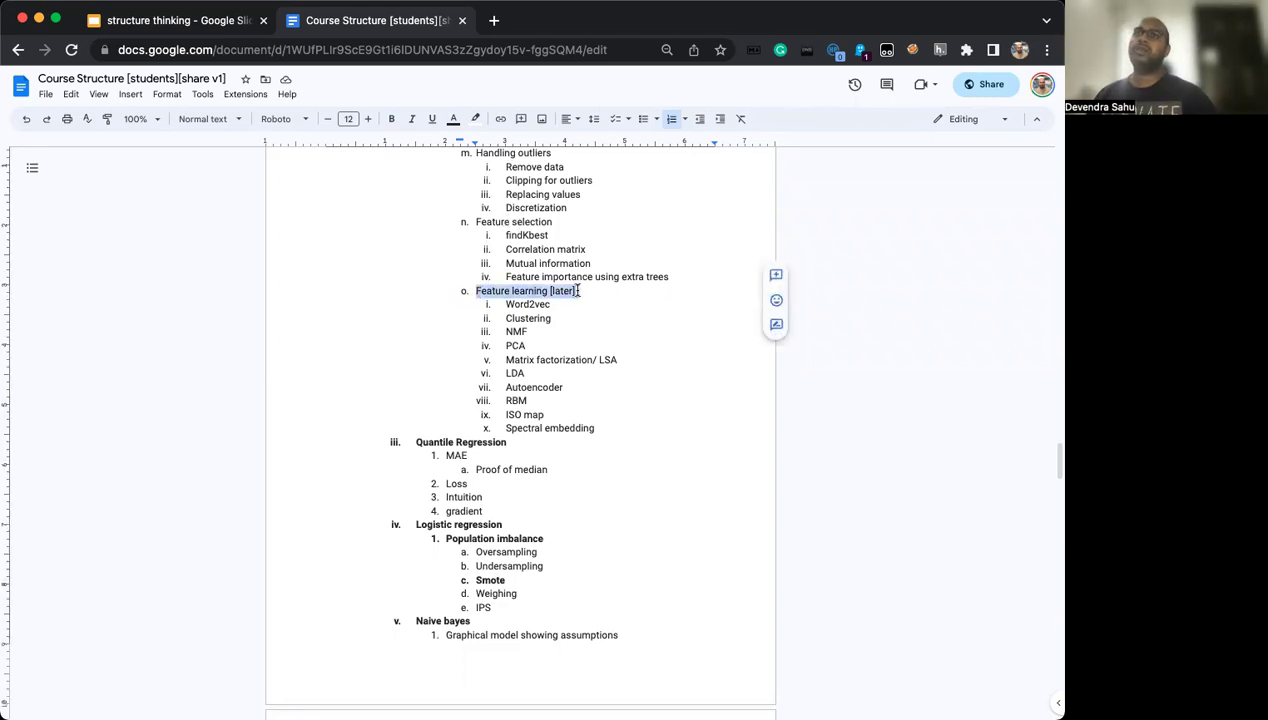
{"action": "left_click", "coordinate": [583, 291]}
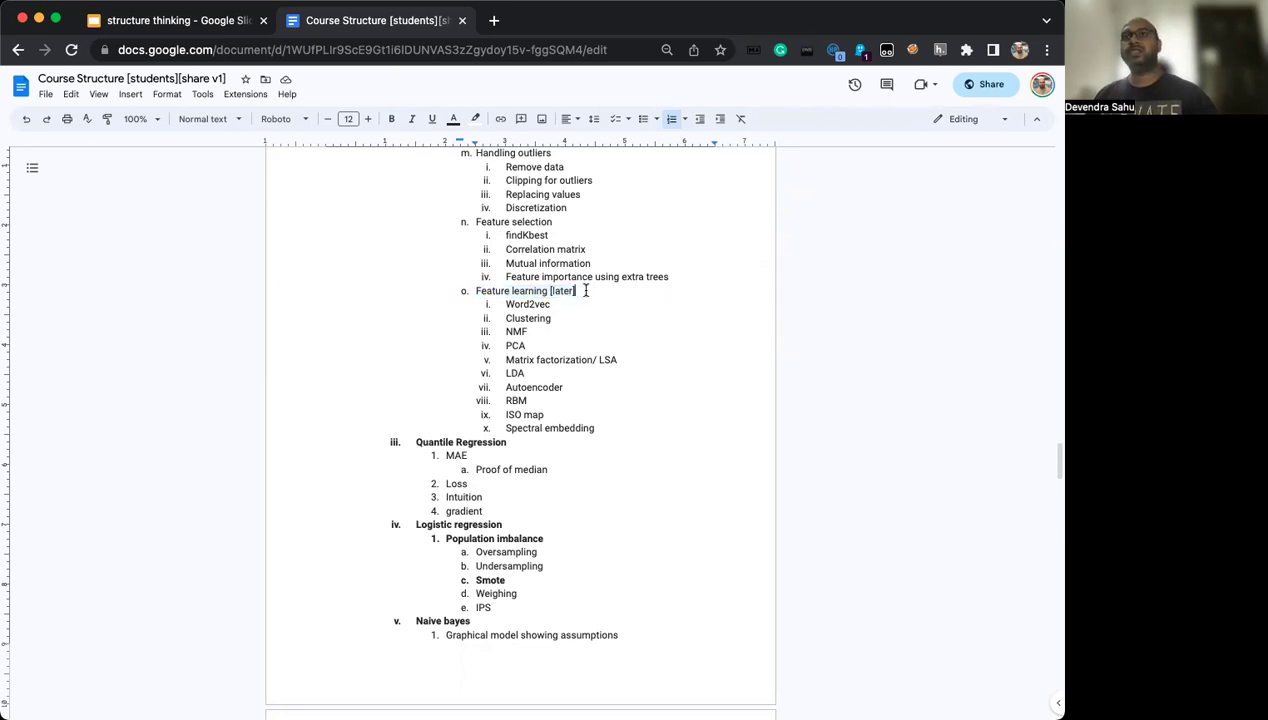
{"action": "left_click_drag", "start_coordinate": [595, 428], "coordinate": [494, 306]}
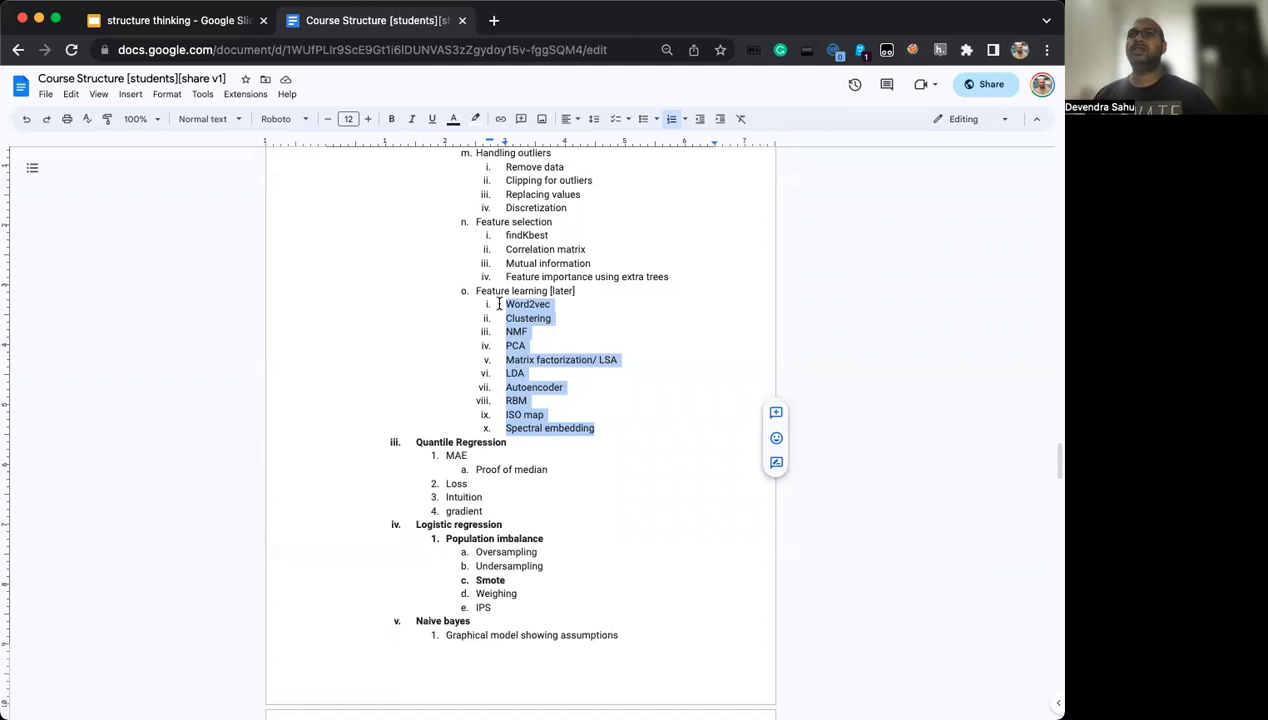
{"action": "left_click", "coordinate": [496, 324]}
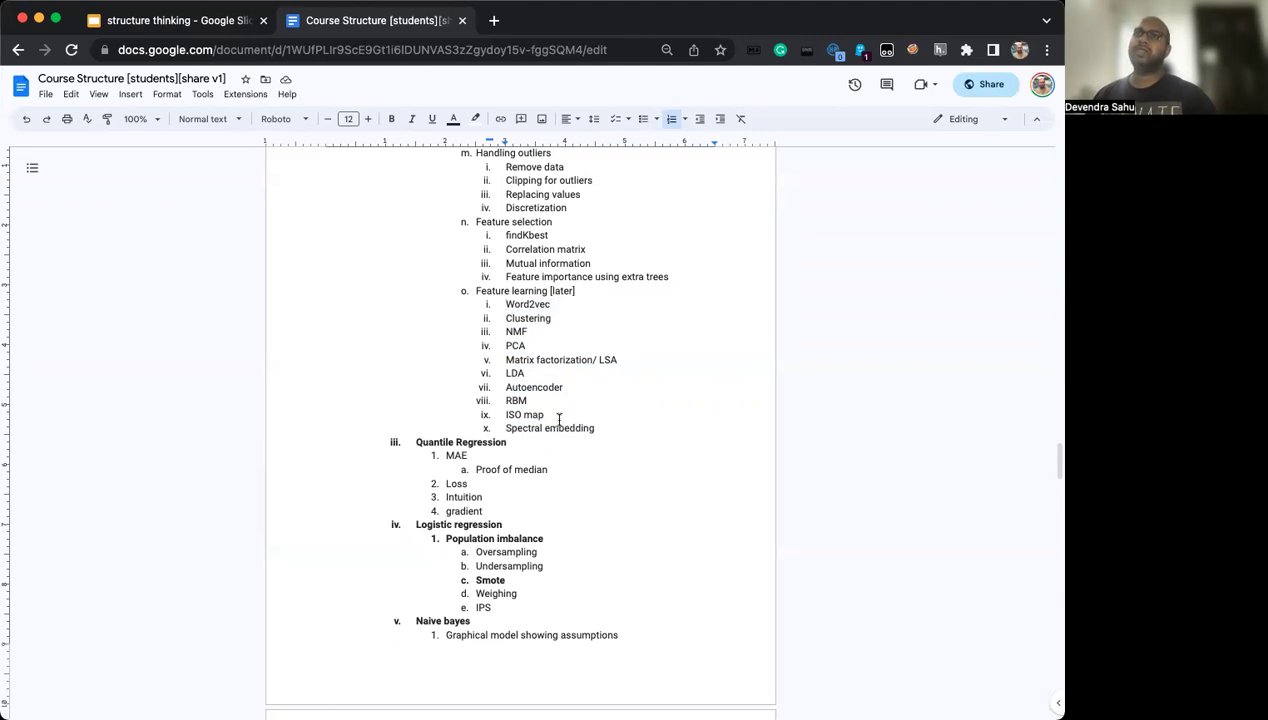
Scroll past Decision theory to Supervised learning continued, Neural Networks and Unsupervised learning
{"action": "scroll", "coordinate": [557, 404], "scroll_direction": "down", "scroll_amount": 3}
{"action": "scroll", "coordinate": [532, 286], "scroll_direction": "down", "scroll_amount": 2}
{"action": "scroll", "coordinate": [535, 286], "scroll_direction": "up", "scroll_amount": 1}
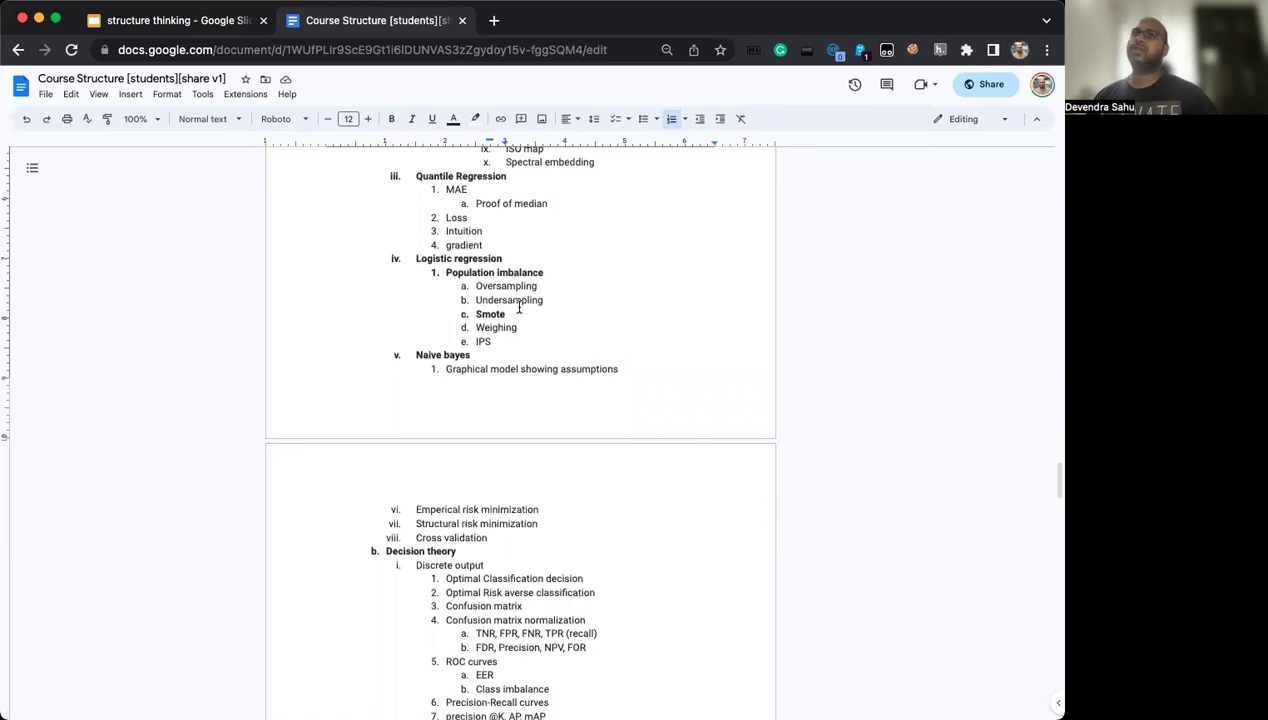
{"action": "scroll", "coordinate": [515, 300], "scroll_direction": "down", "scroll_amount": 3}
{"action": "scroll", "coordinate": [505, 292], "scroll_direction": "down", "scroll_amount": 2}
{"action": "scroll", "coordinate": [506, 285], "scroll_direction": "down", "scroll_amount": 1}
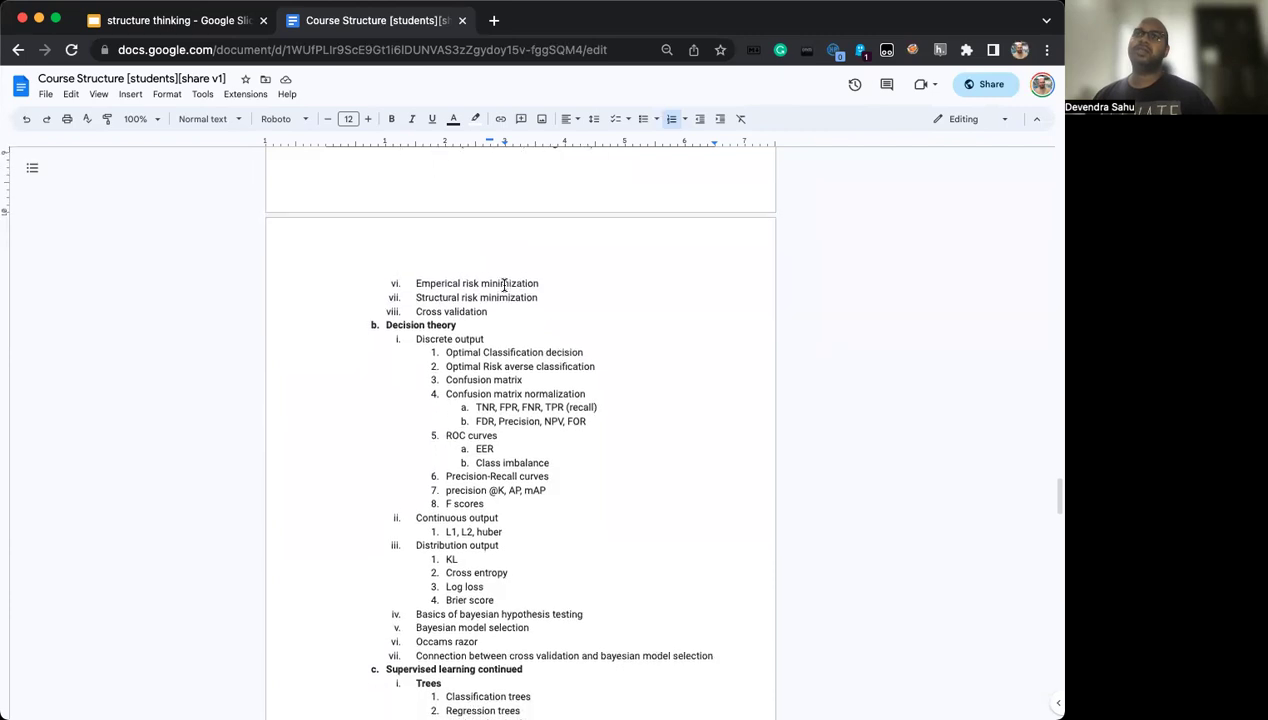
{"action": "scroll", "coordinate": [504, 284], "scroll_direction": "down", "scroll_amount": 1}
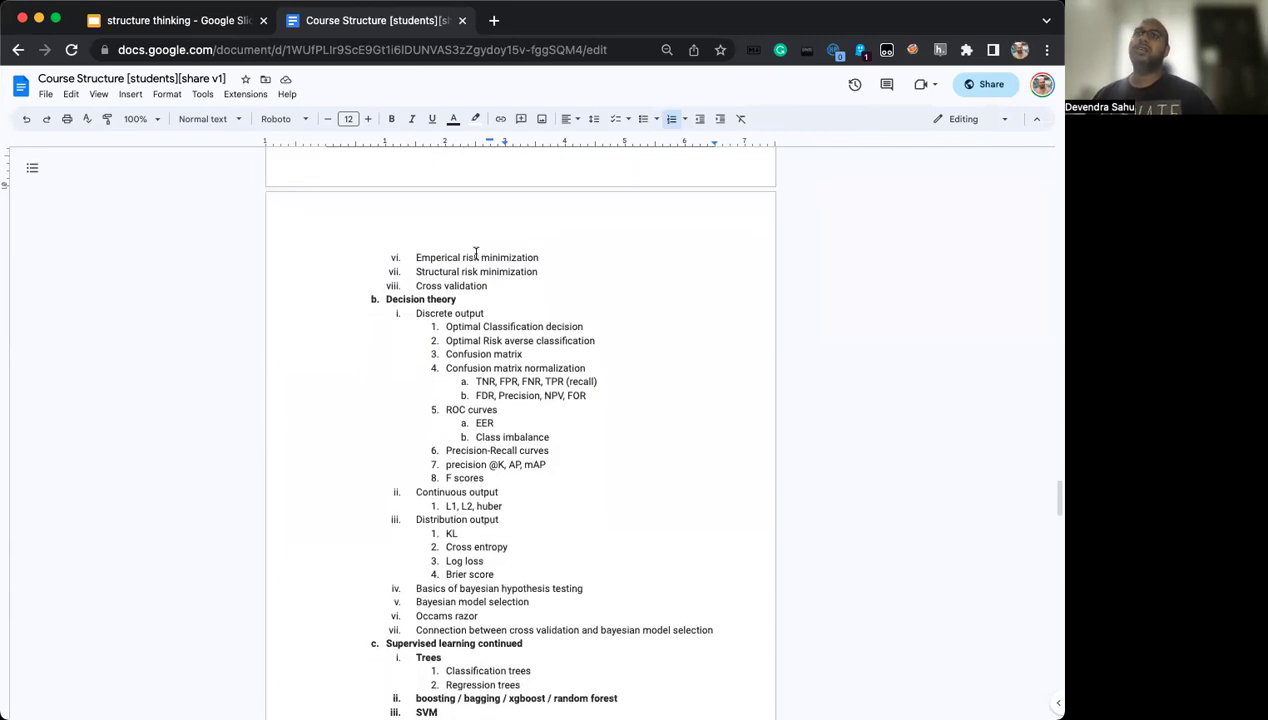
{"action": "scroll", "coordinate": [476, 253], "scroll_direction": "down", "scroll_amount": 1}
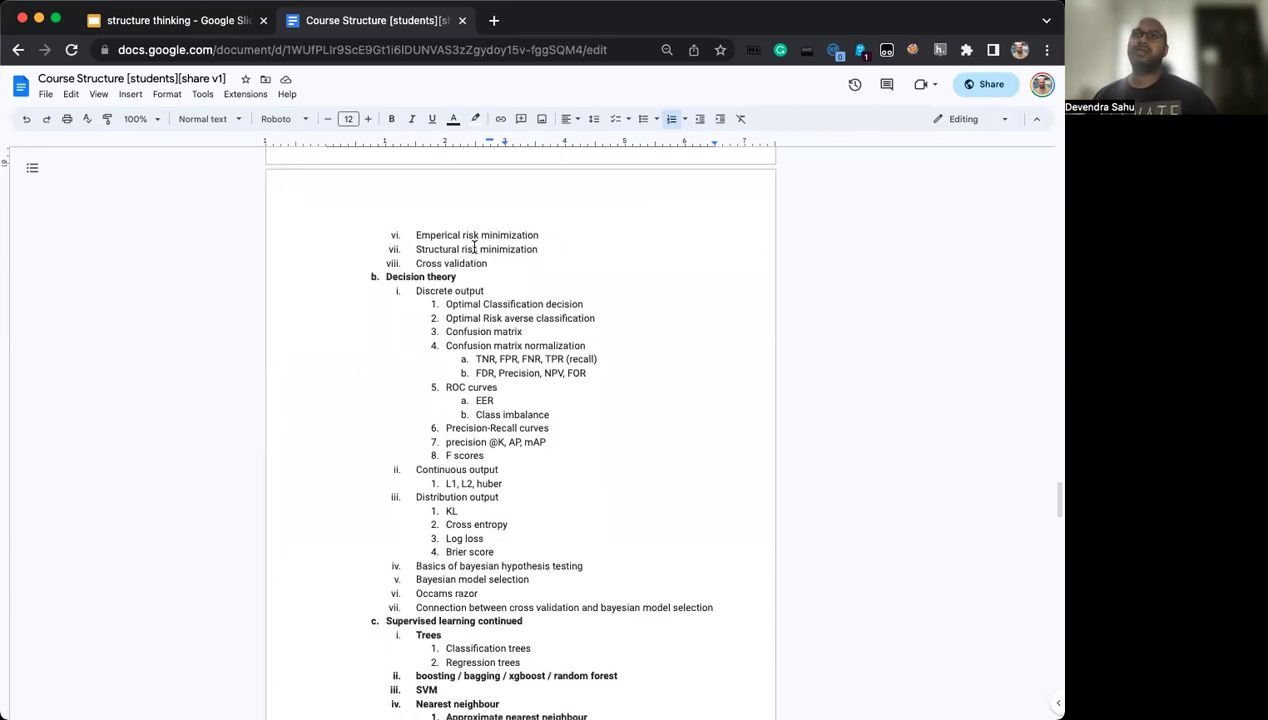
{"action": "scroll", "coordinate": [474, 249], "scroll_direction": "down", "scroll_amount": 3}
{"action": "scroll", "coordinate": [440, 202], "scroll_direction": "down", "scroll_amount": 1}
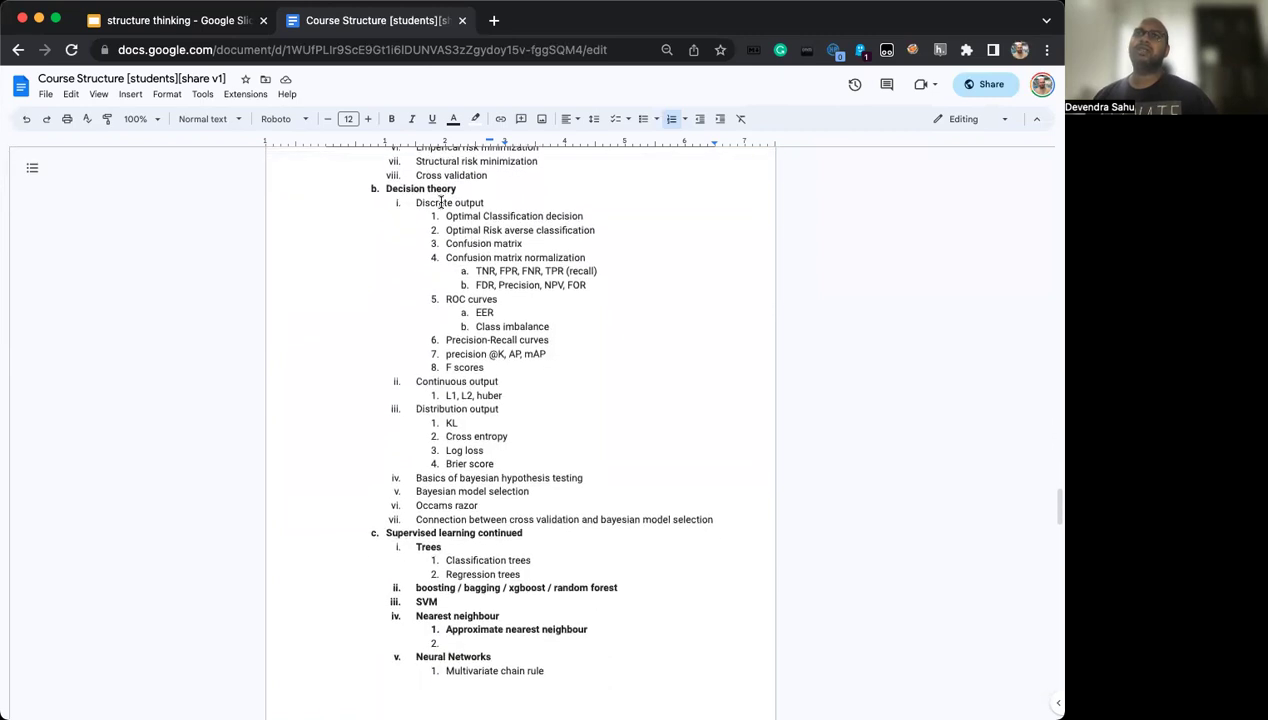
{"action": "scroll", "coordinate": [446, 404], "scroll_direction": "down", "scroll_amount": 15}
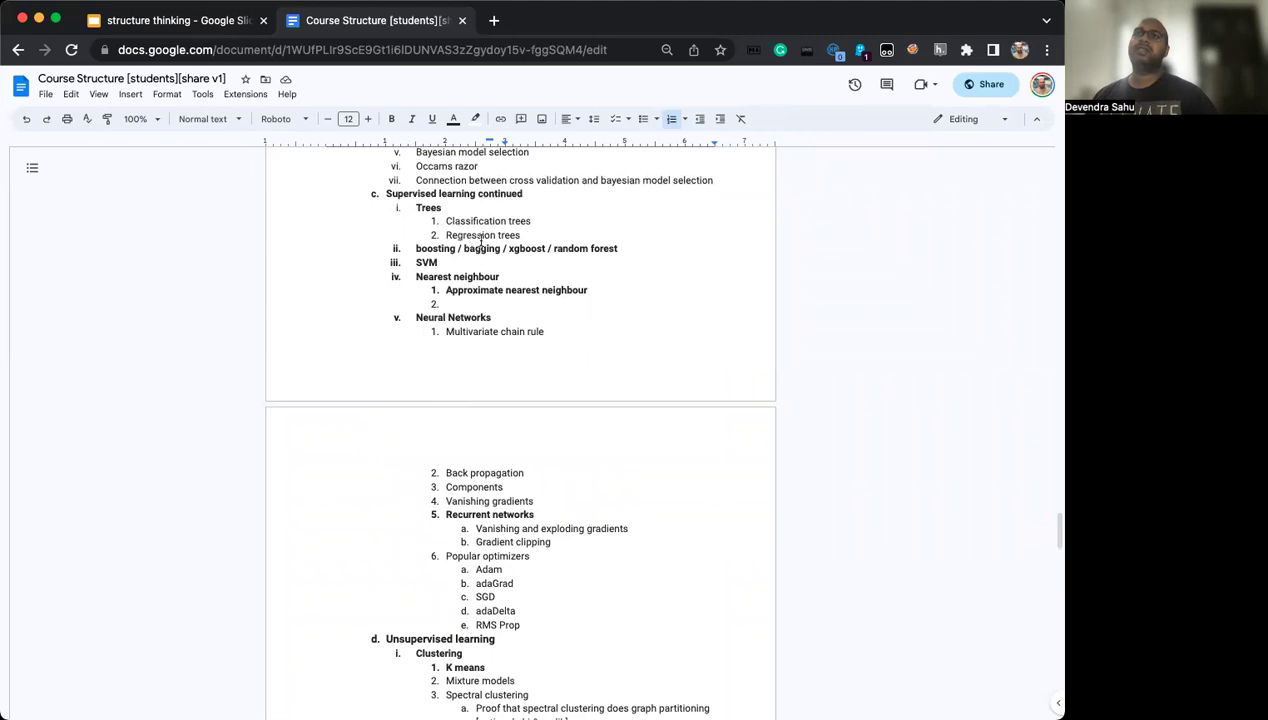
{"action": "scroll", "coordinate": [479, 235], "scroll_direction": "down", "scroll_amount": 2}
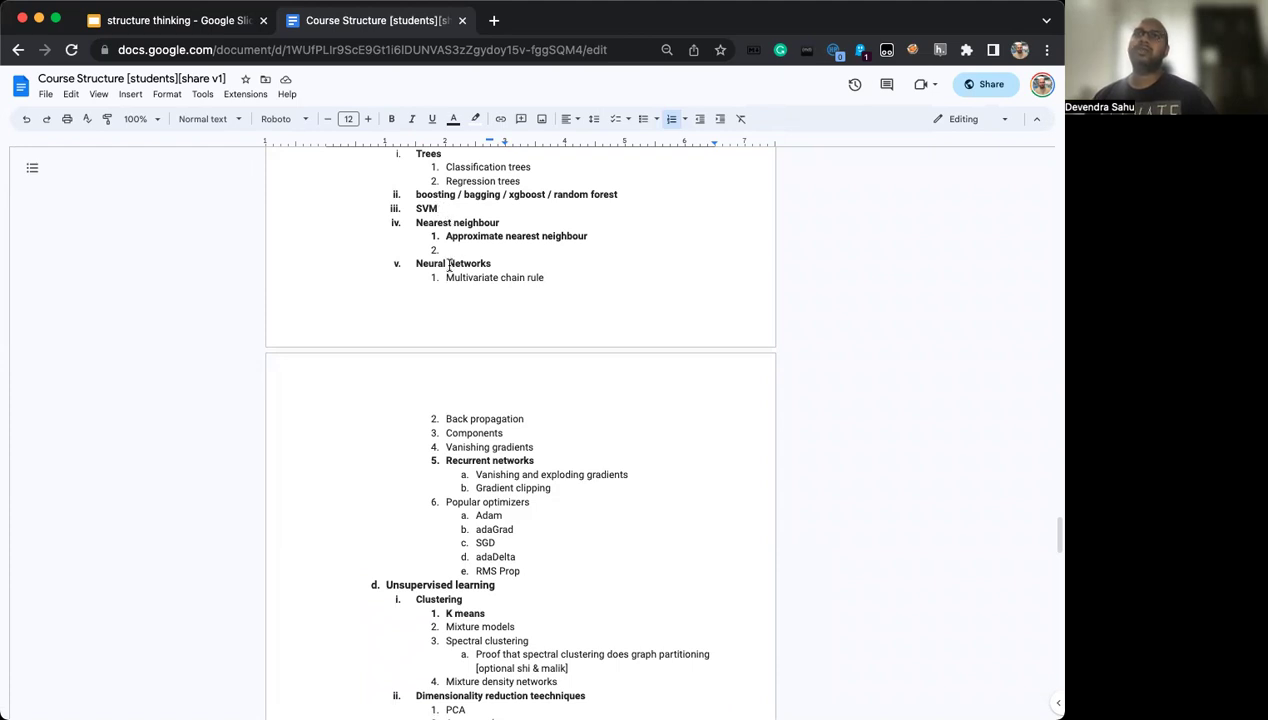
Scroll down to Misc algos, then select and deselect the word 'Calibration'
{"action": "scroll", "coordinate": [449, 265], "scroll_direction": "down", "scroll_amount": 5}
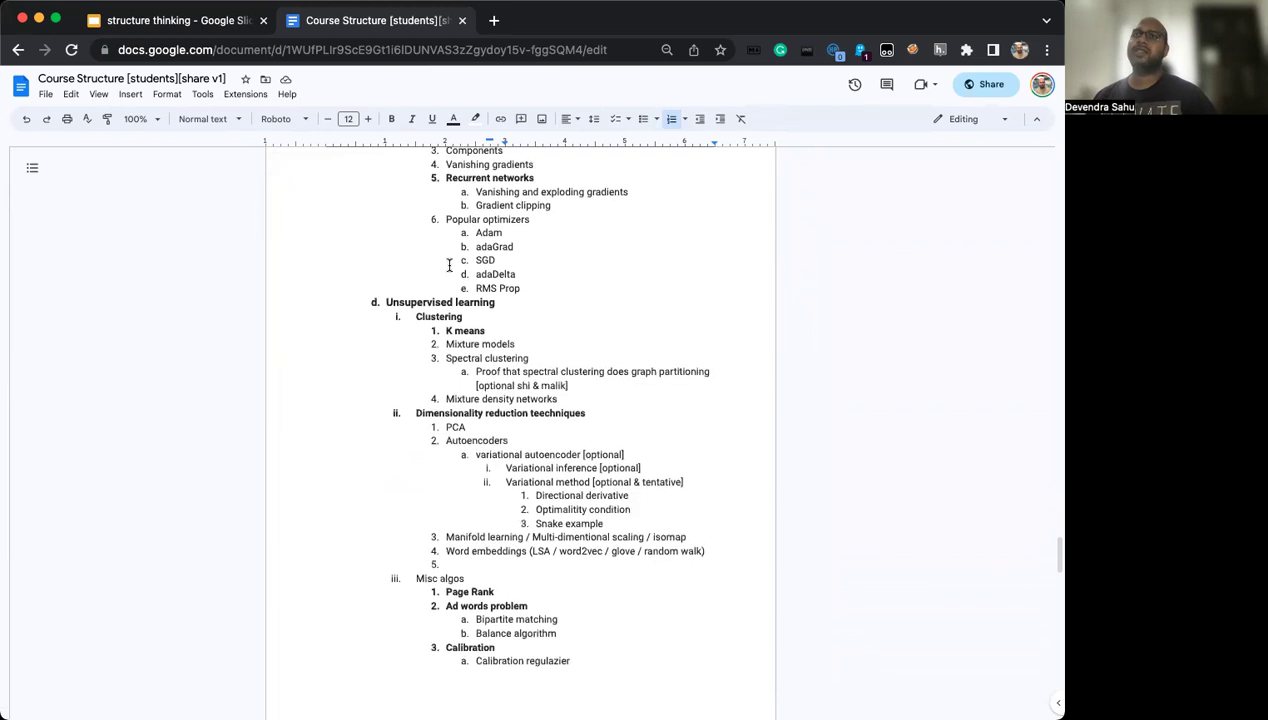
{"action": "scroll", "coordinate": [440, 264], "scroll_direction": "down", "scroll_amount": 1}
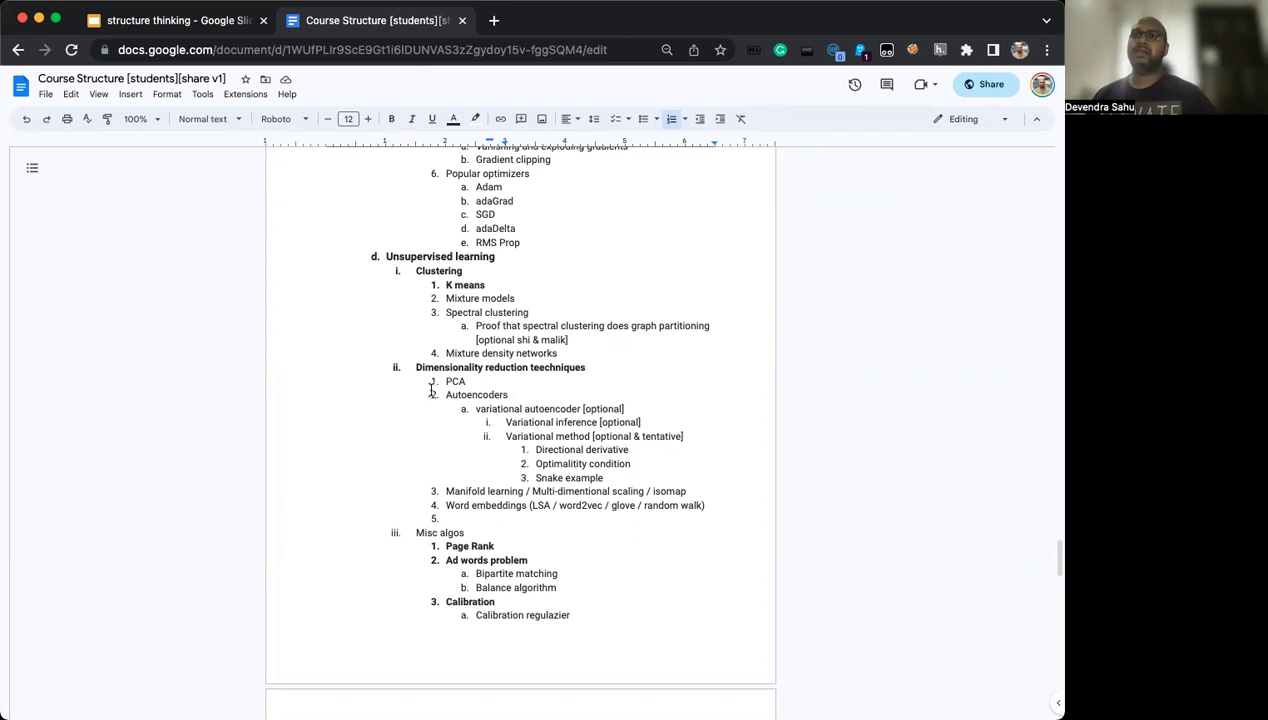
{"action": "scroll", "coordinate": [425, 380], "scroll_direction": "down", "scroll_amount": 3}
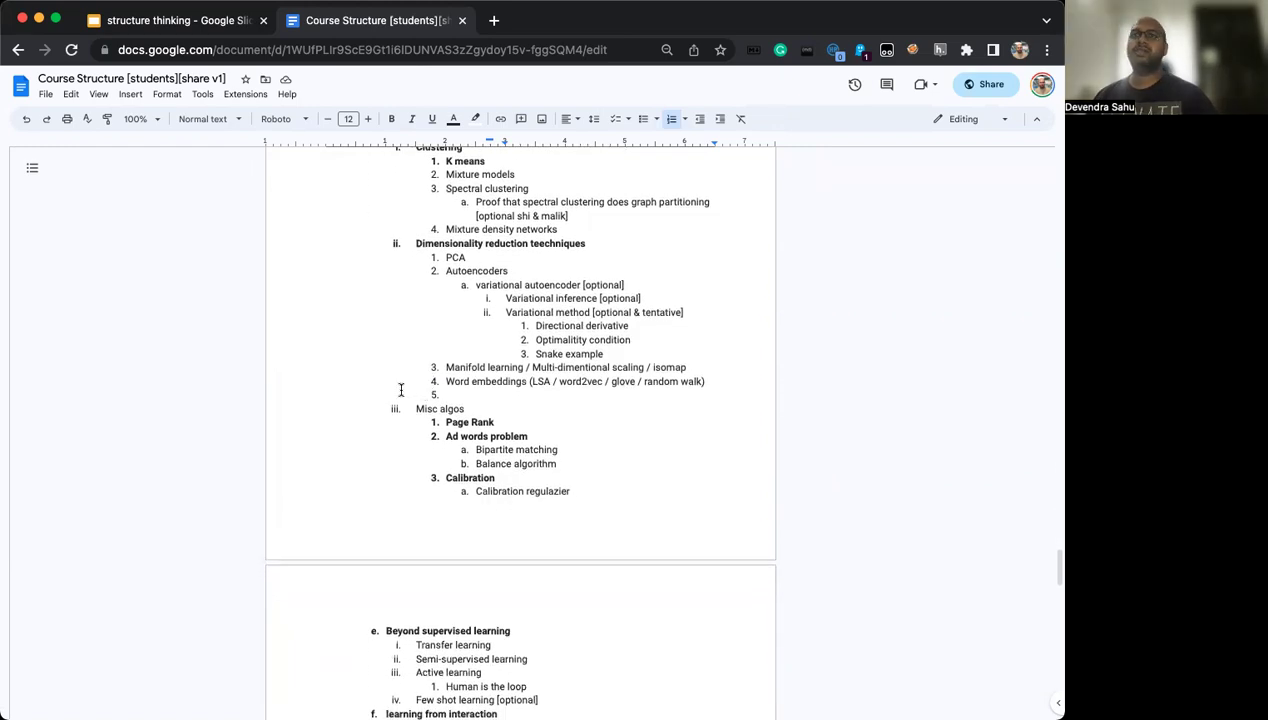
{"action": "scroll", "coordinate": [405, 406], "scroll_direction": "down", "scroll_amount": 3}
{"action": "scroll", "coordinate": [409, 406], "scroll_direction": "down", "scroll_amount": 2}
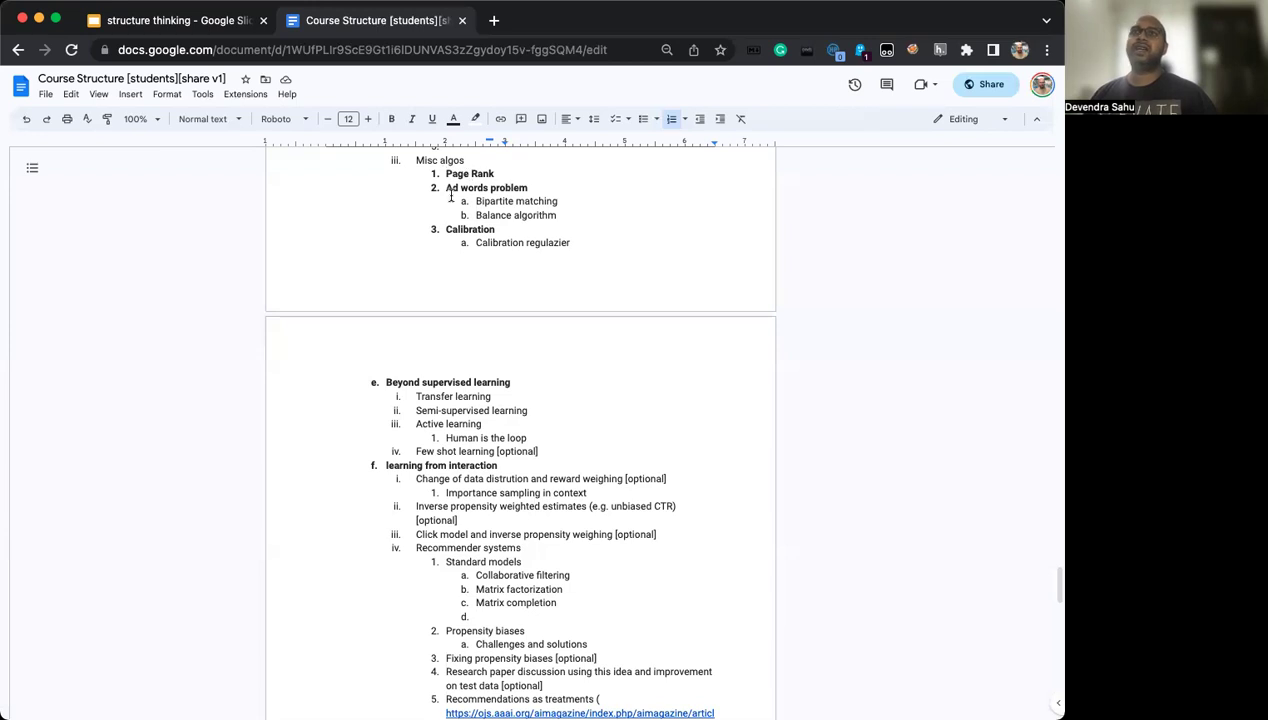
{"action": "left_click", "coordinate": [497, 229]}
{"action": "double_click", "coordinate": [494, 229]}
{"action": "left_click", "coordinate": [507, 229]}
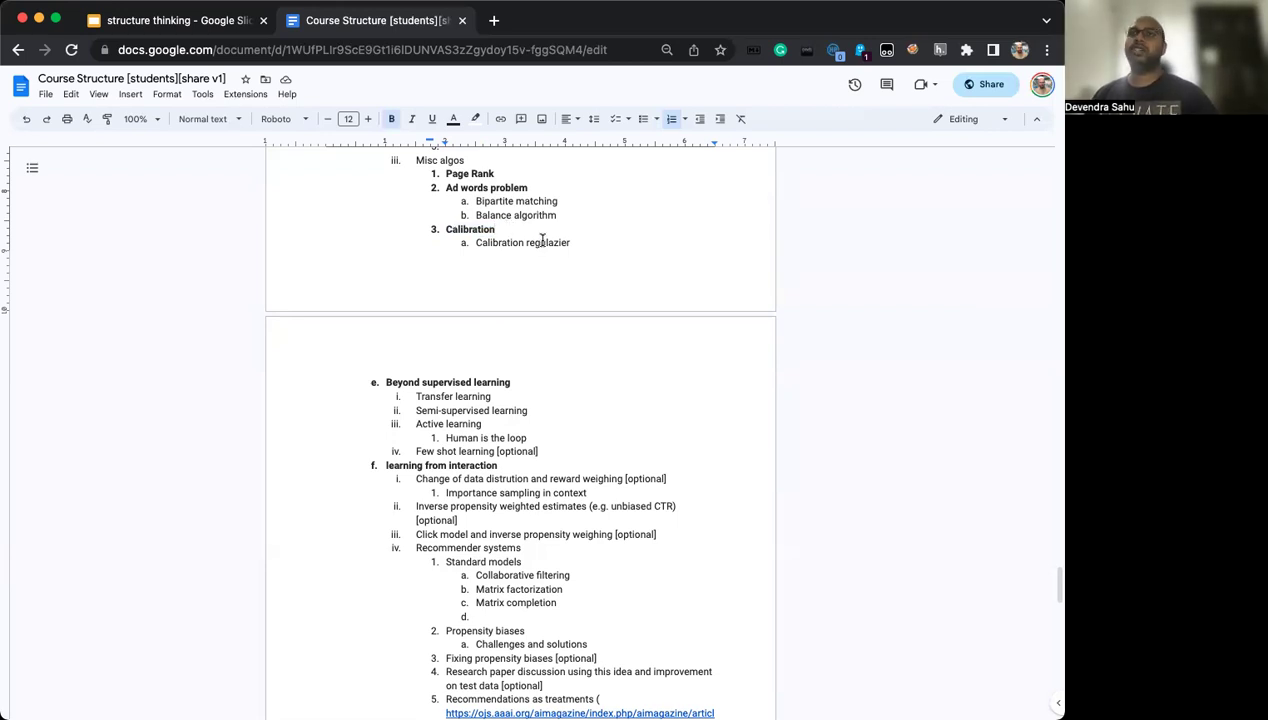
Highlight the 'Few shot learning [optional]' item, clear it, and highlight the next line
{"action": "scroll", "coordinate": [531, 245], "scroll_direction": "down", "scroll_amount": 3}
{"action": "scroll", "coordinate": [530, 239], "scroll_direction": "down", "scroll_amount": 1}
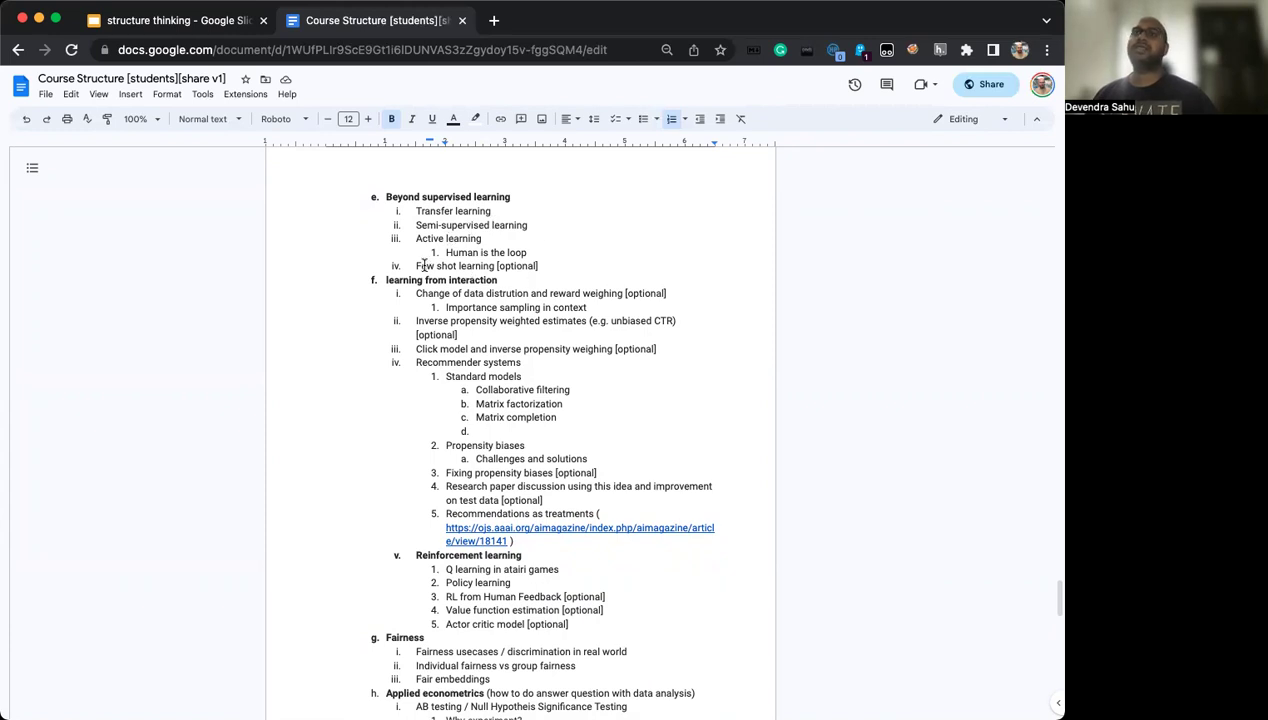
{"action": "left_click_drag", "start_coordinate": [417, 266], "coordinate": [546, 267]}
{"action": "left_click", "coordinate": [544, 268]}
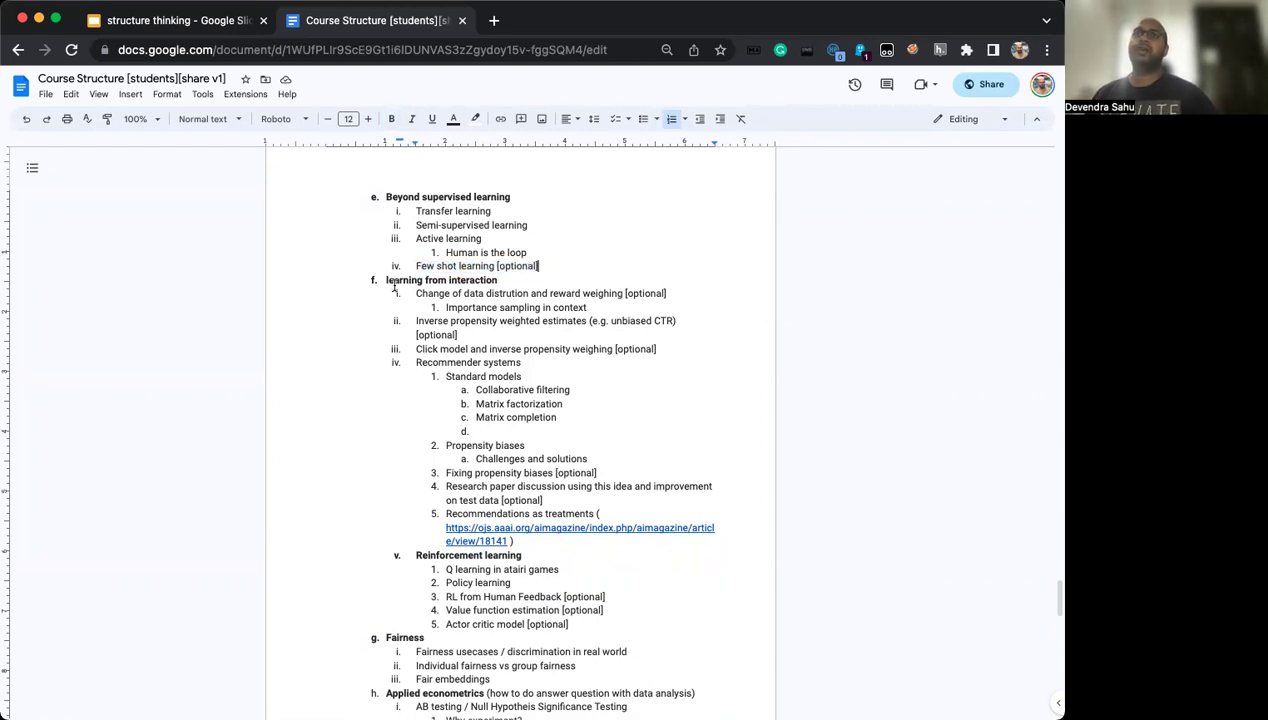
{"action": "left_click_drag", "start_coordinate": [384, 280], "coordinate": [498, 280]}
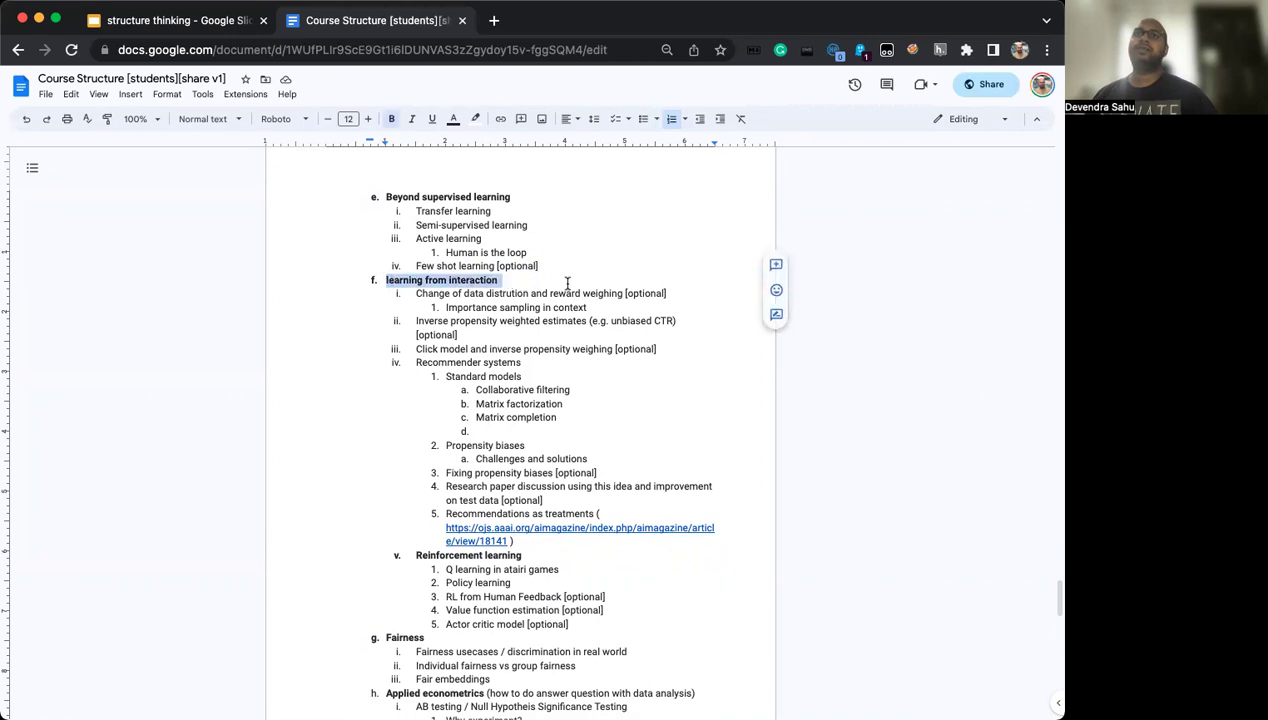
Scroll further down and highlight the 'learning from interaction' heading
{"action": "scroll", "coordinate": [567, 283], "scroll_direction": "down", "scroll_amount": 2}
{"action": "scroll", "coordinate": [567, 283], "scroll_direction": "down", "scroll_amount": 4}
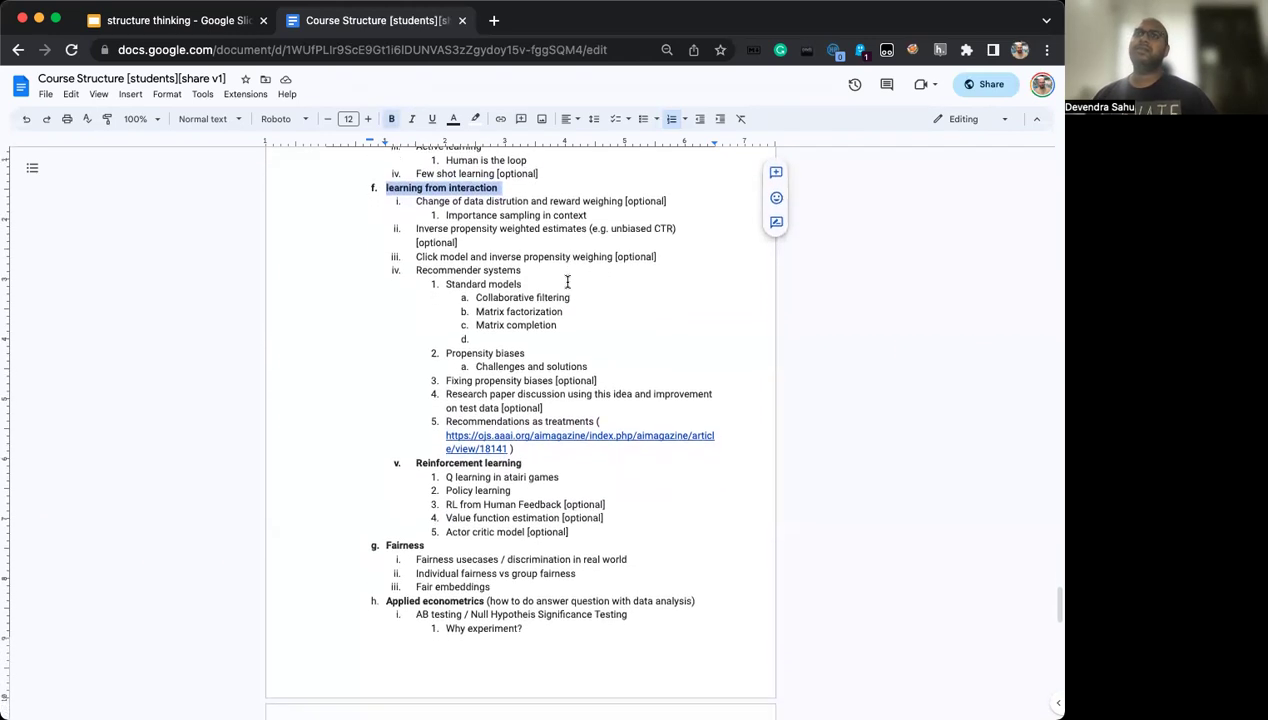
{"action": "scroll", "coordinate": [567, 283], "scroll_direction": "down", "scroll_amount": 1}
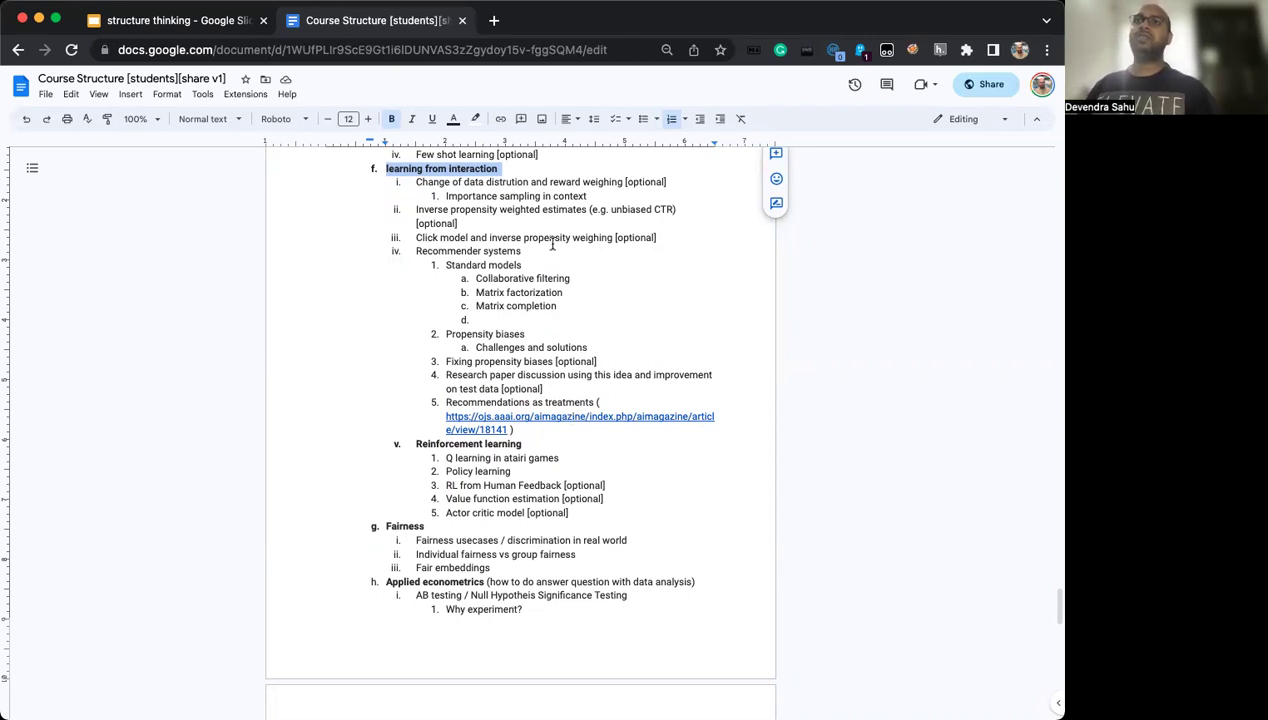
{"action": "left_click", "coordinate": [567, 321]}
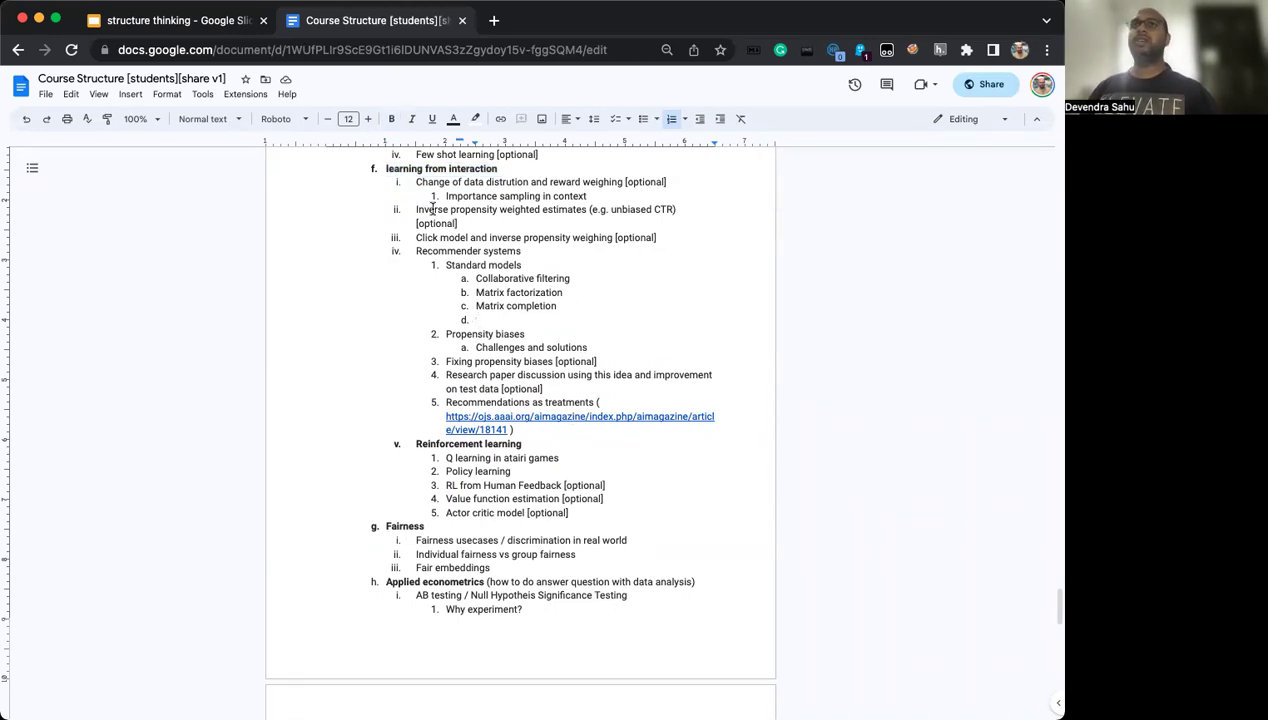
{"action": "left_click_drag", "start_coordinate": [385, 168], "coordinate": [500, 169]}
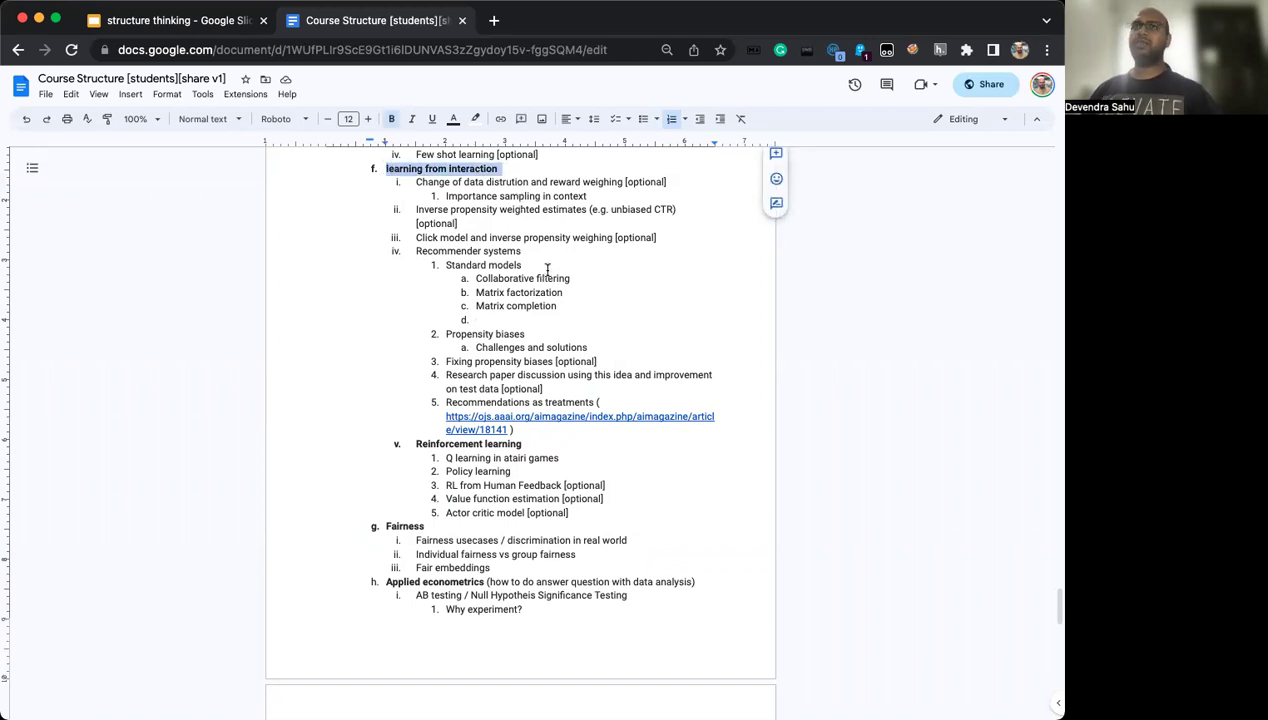
{"action": "scroll", "coordinate": [547, 270], "scroll_direction": "down", "scroll_amount": 5}
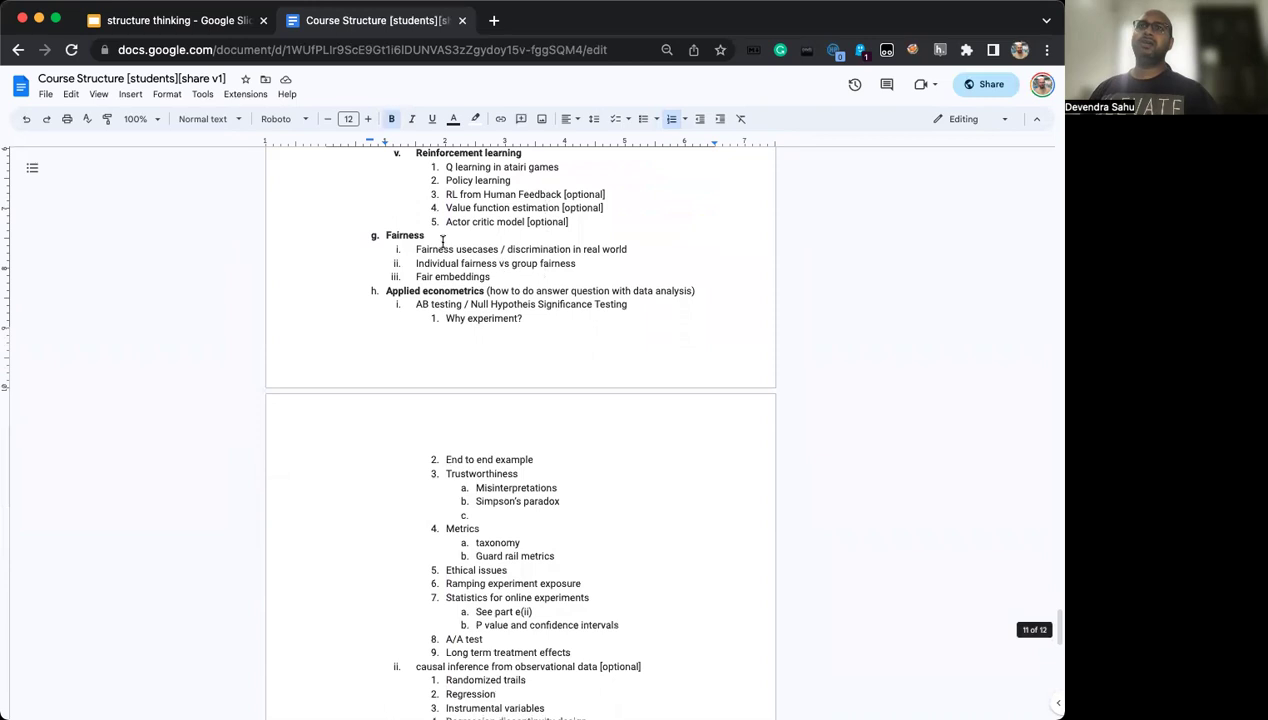
{"action": "double_click", "coordinate": [405, 236]}
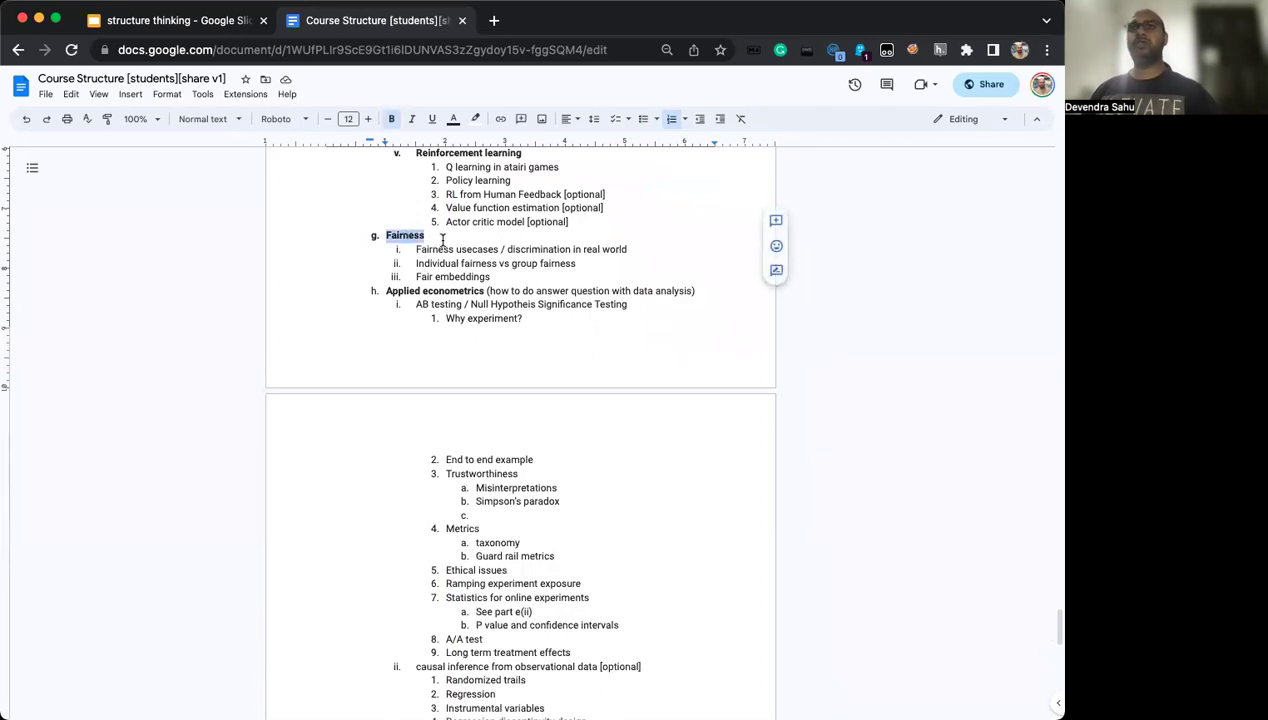
{"action": "left_click", "coordinate": [440, 236]}
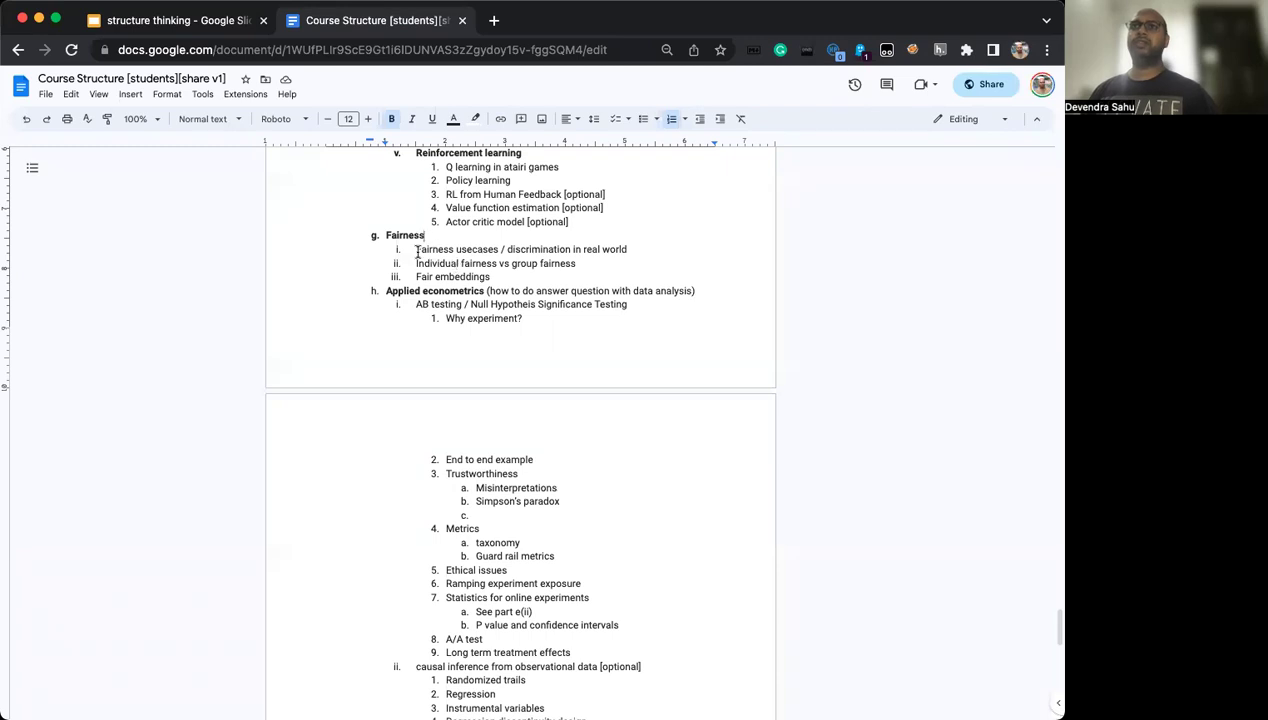
{"action": "left_click_drag", "start_coordinate": [416, 249], "coordinate": [634, 248]}
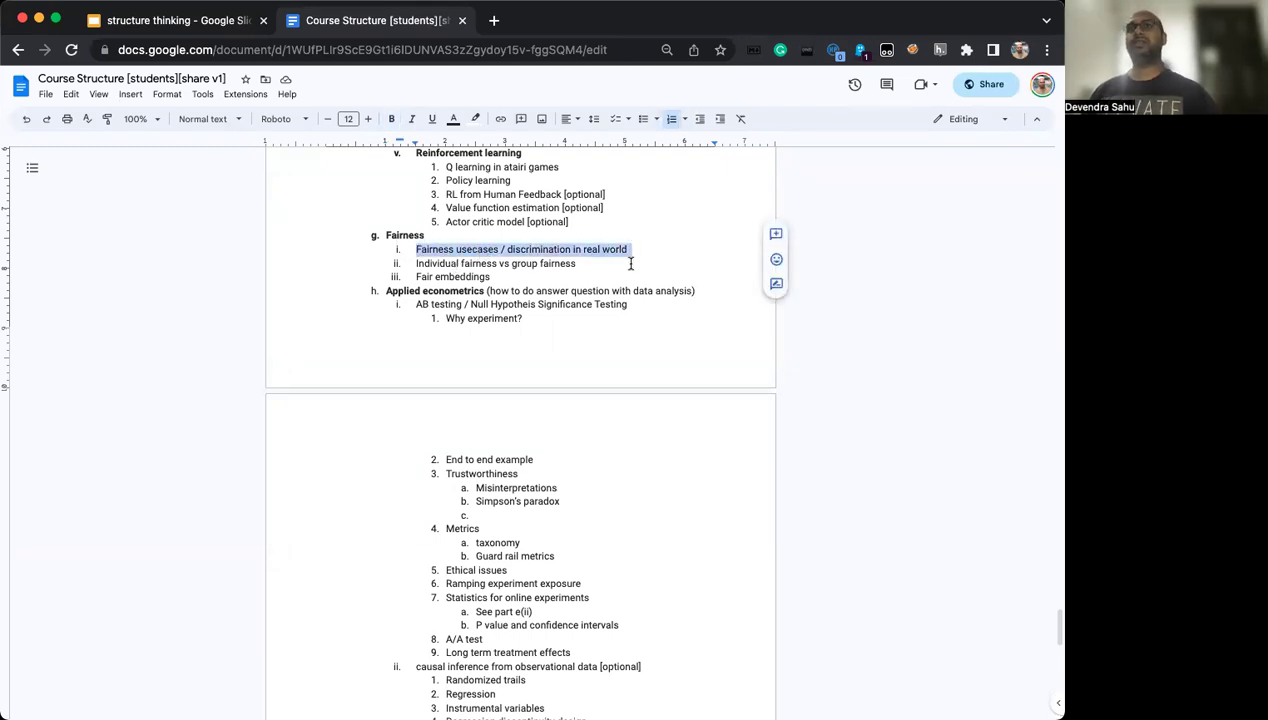
{"action": "left_click", "coordinate": [641, 249]}
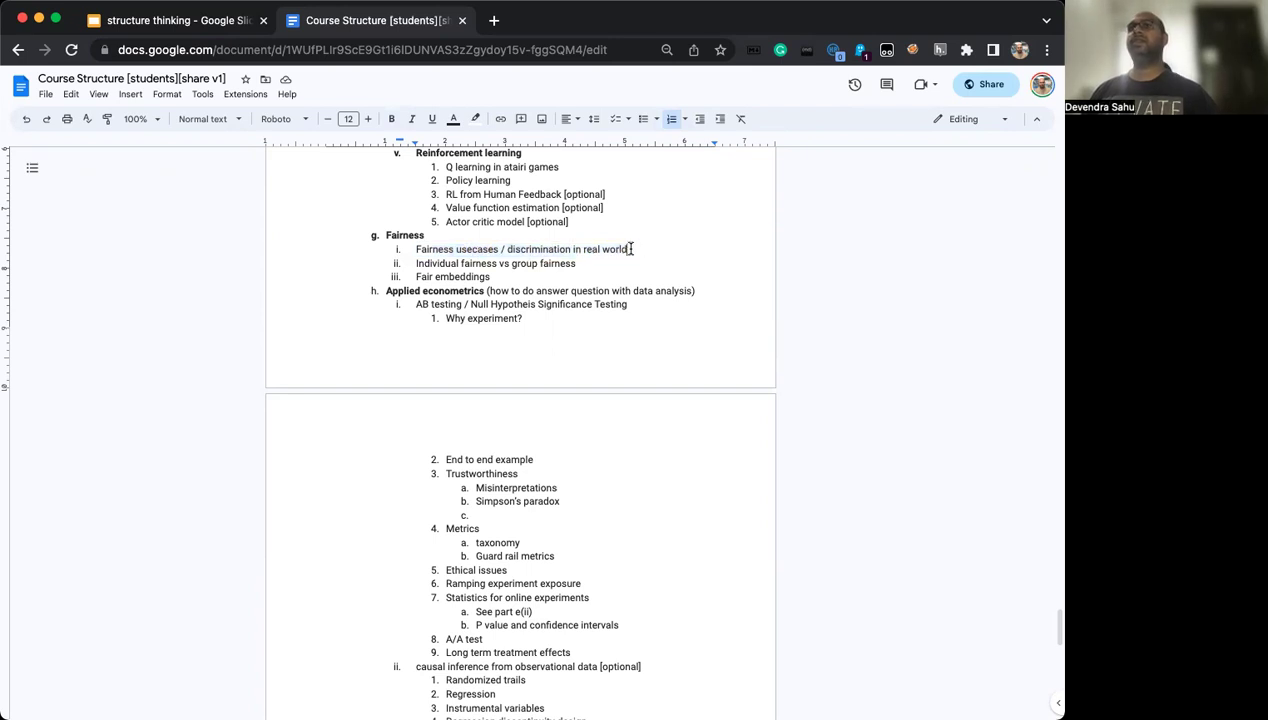
{"action": "mouse_move", "coordinate": [632, 249]}
{"action": "left_mouse_down"}
{"action": "mouse_move", "coordinate": [418, 247]}
{"action": "mouse_move", "coordinate": [639, 251]}
{"action": "left_mouse_up"}
{"action": "left_click", "coordinate": [418, 249]}
{"action": "left_click", "coordinate": [642, 249]}
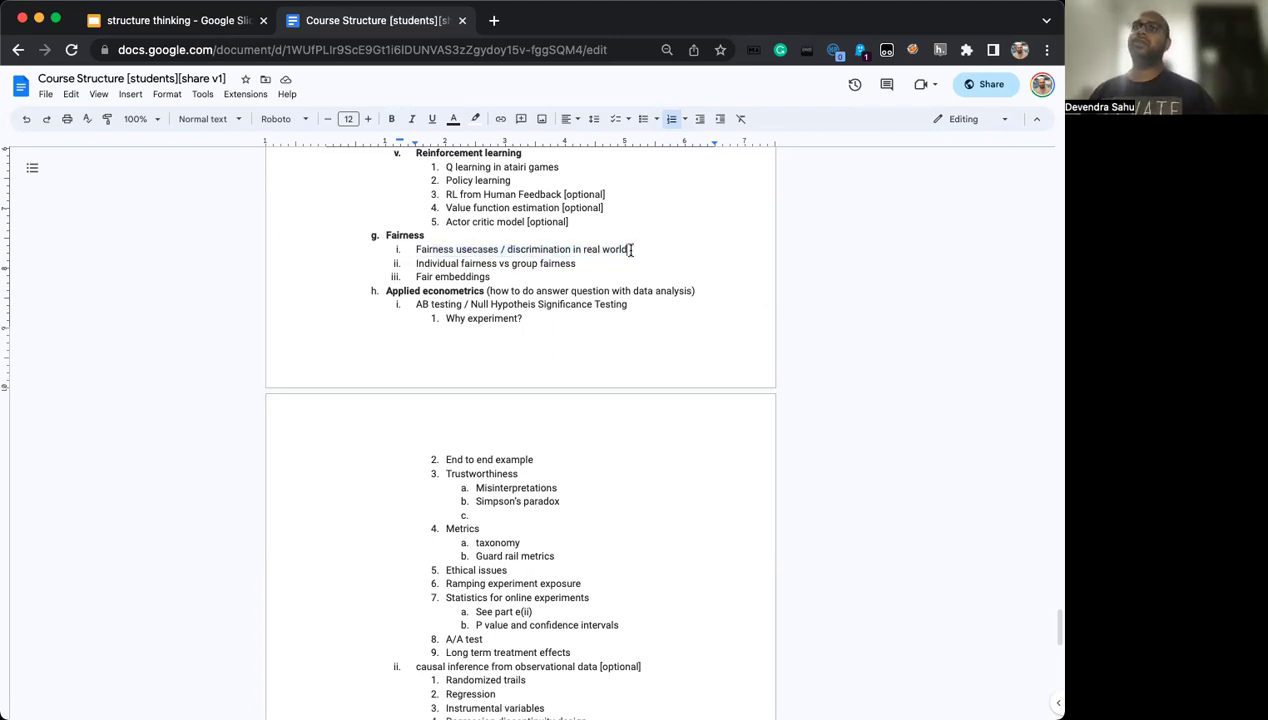
{"action": "left_click_drag", "start_coordinate": [631, 250], "coordinate": [414, 249]}
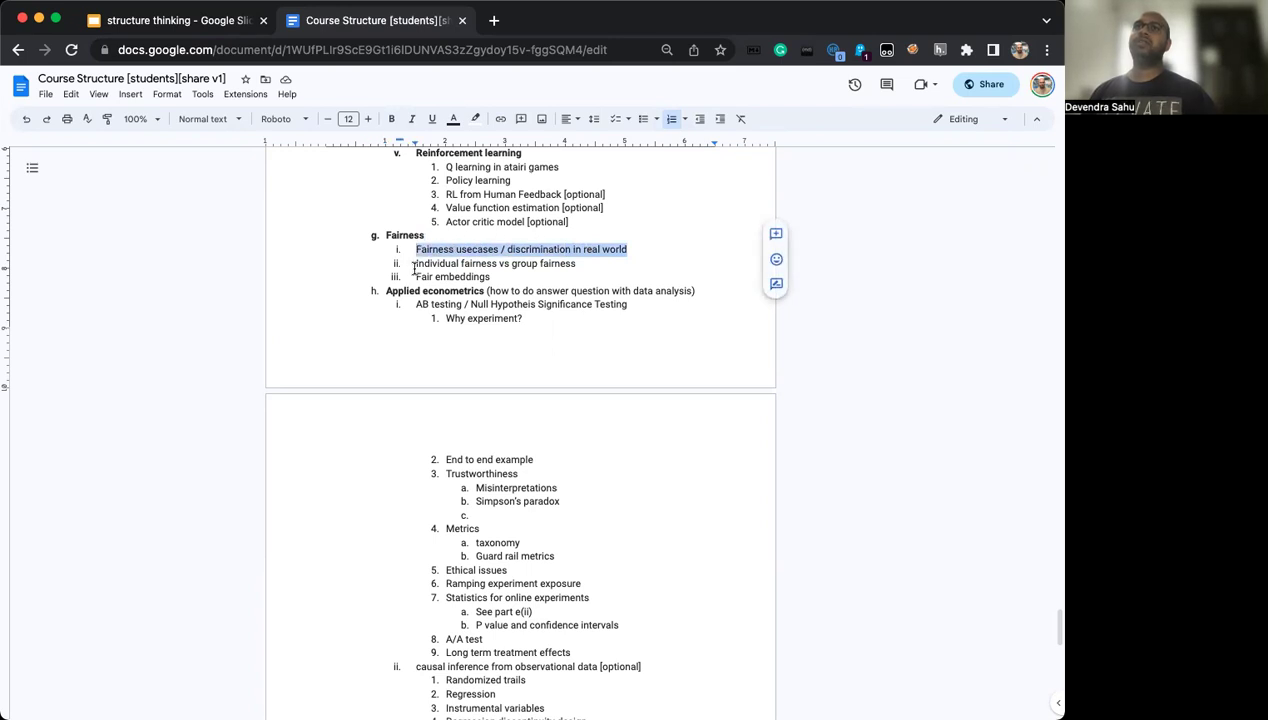
{"action": "left_click", "coordinate": [410, 263]}
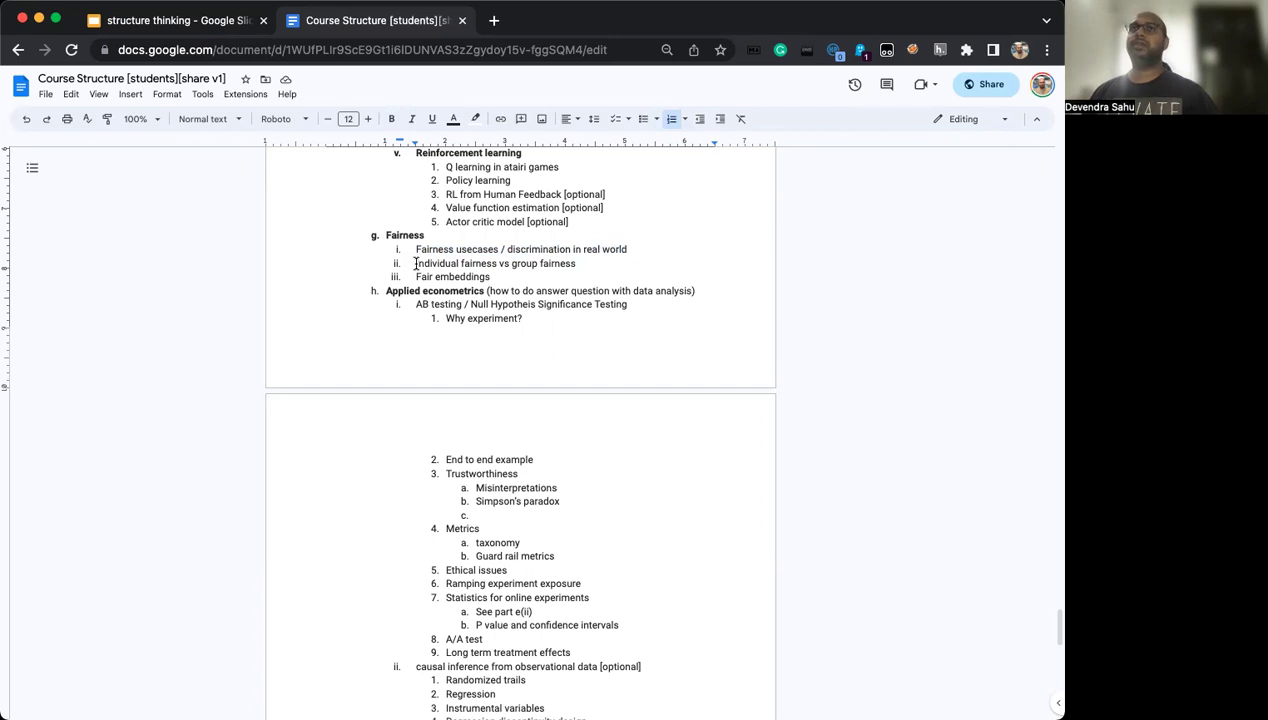
{"action": "left_click_drag", "start_coordinate": [415, 263], "coordinate": [594, 262]}
{"action": "left_click", "coordinate": [586, 262]}
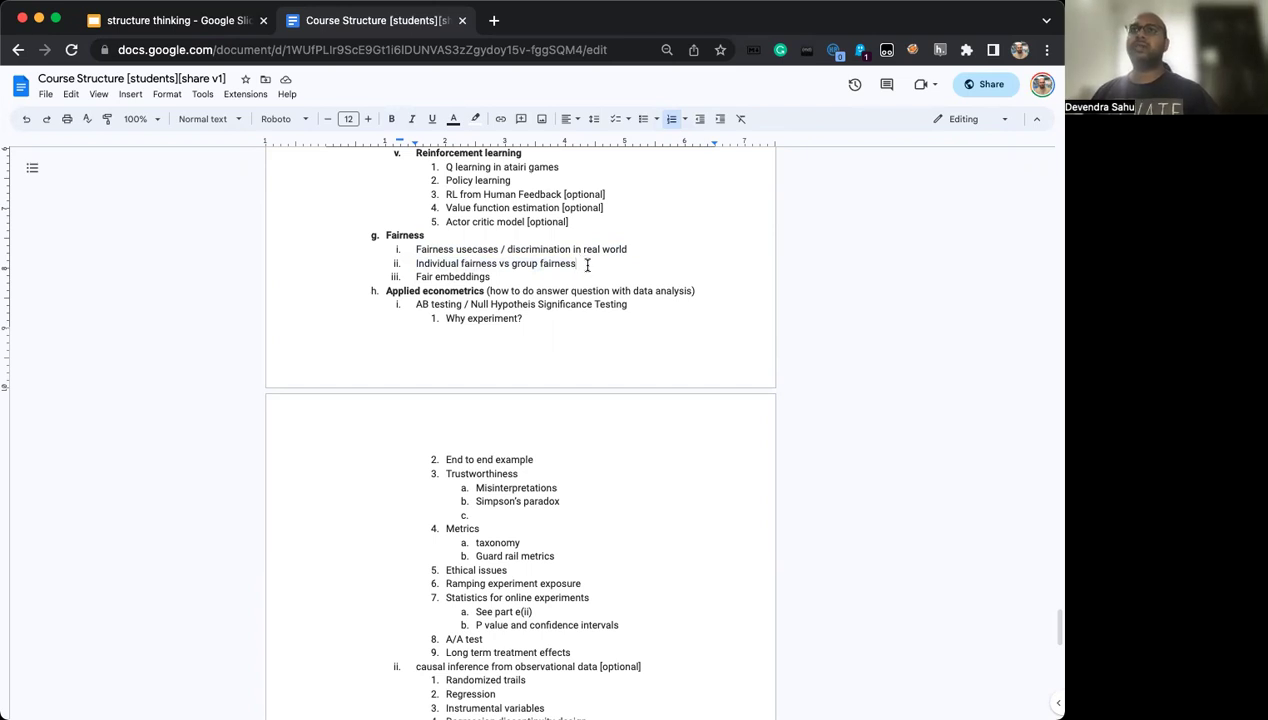
{"action": "left_click_drag", "start_coordinate": [488, 276], "coordinate": [416, 277]}
{"action": "left_click", "coordinate": [500, 278]}
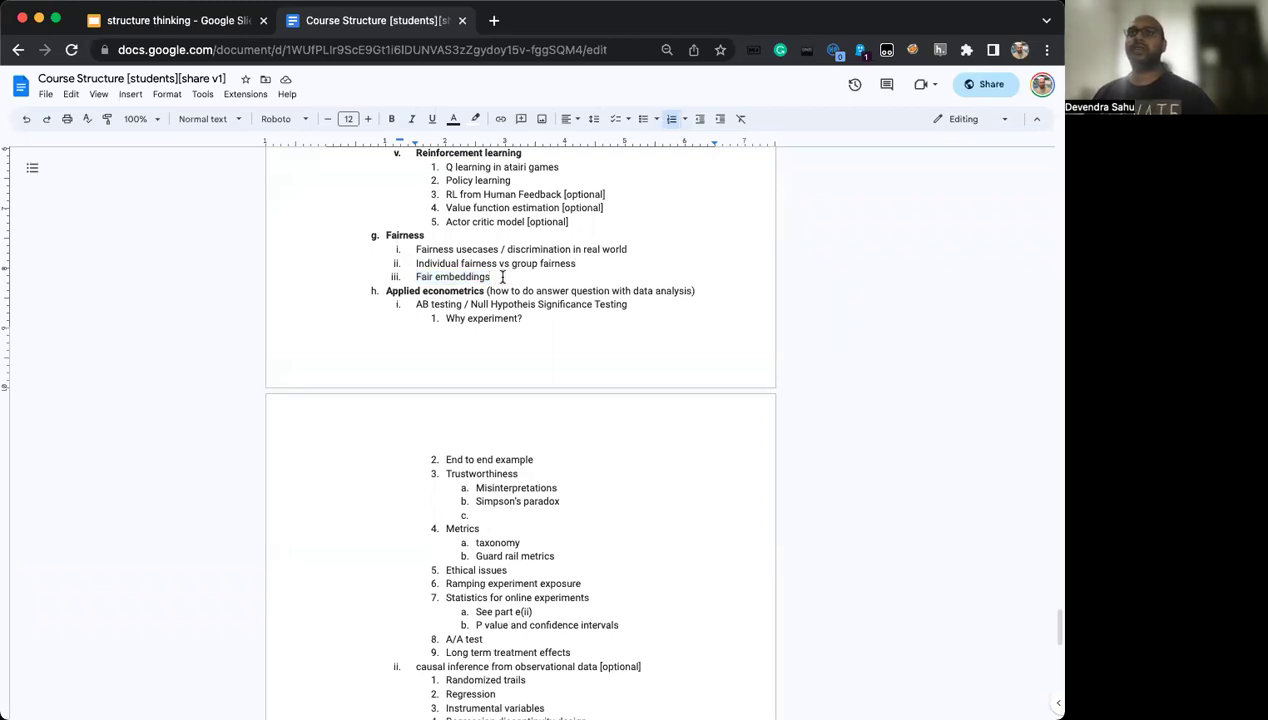
{"action": "scroll", "coordinate": [505, 277], "scroll_direction": "down", "scroll_amount": 3}
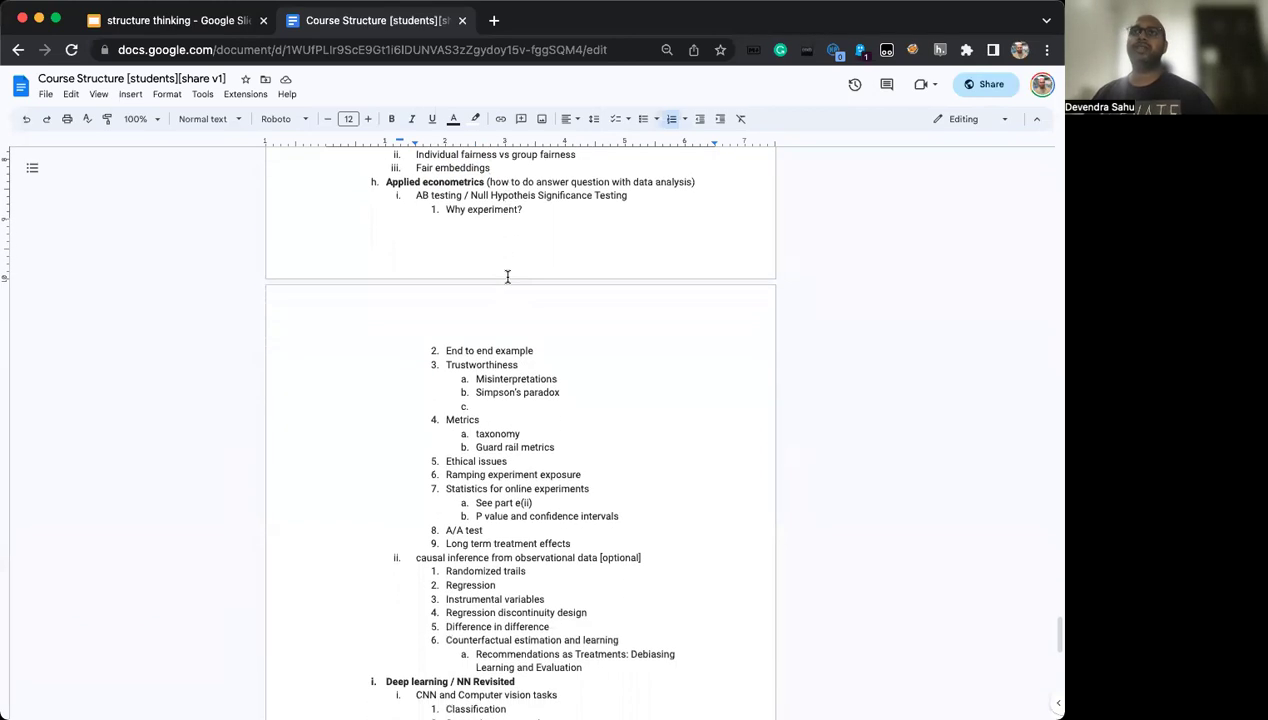
{"action": "scroll", "coordinate": [507, 276], "scroll_direction": "up", "scroll_amount": 1}
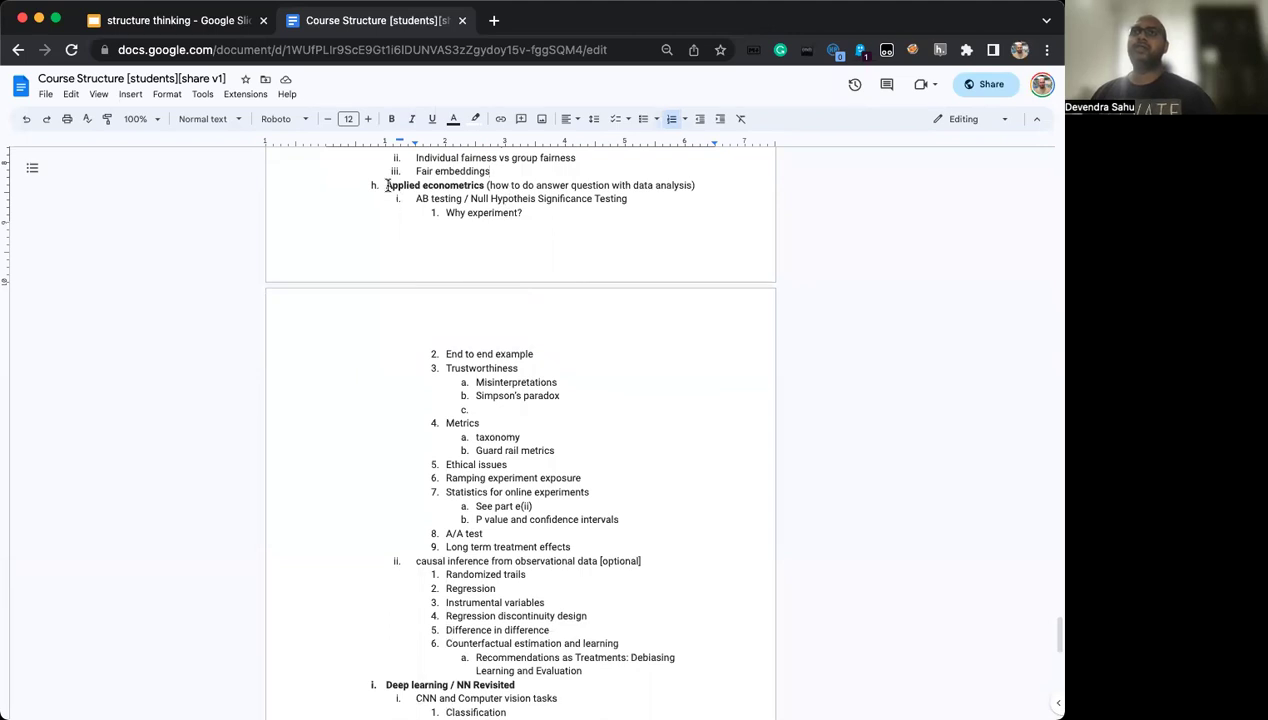
{"action": "left_click_drag", "start_coordinate": [386, 185], "coordinate": [490, 186]}
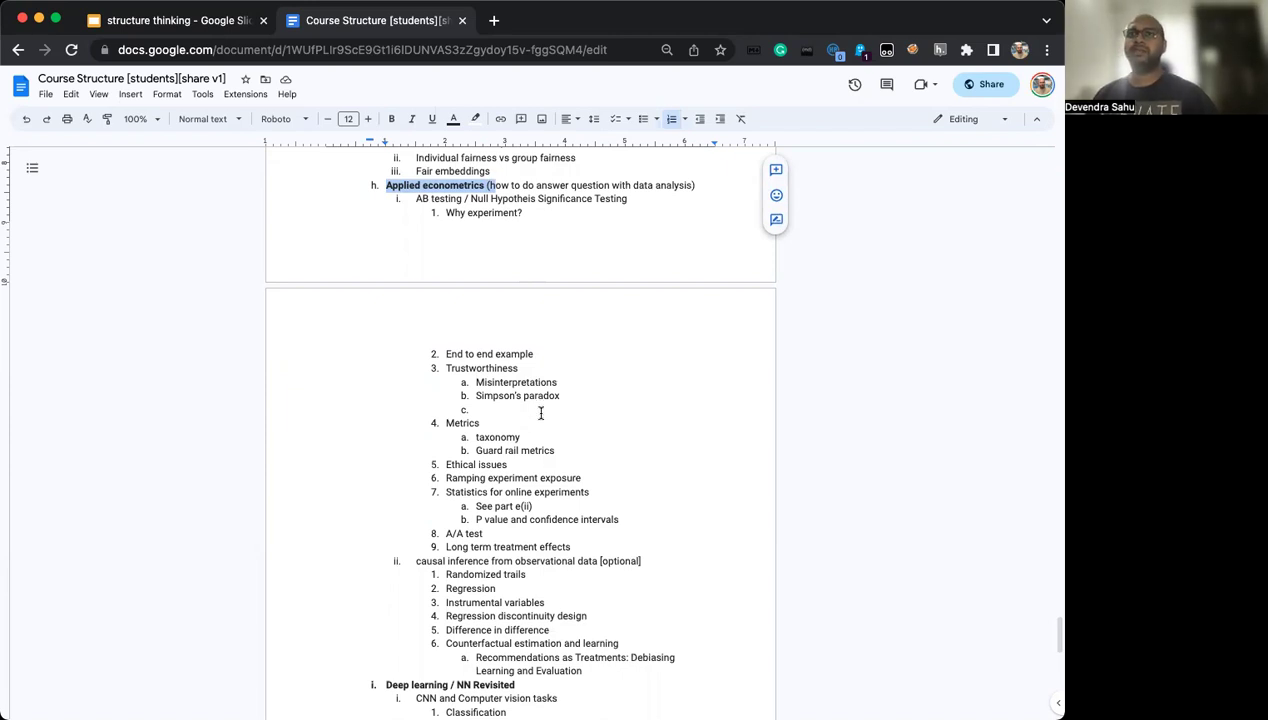
{"action": "left_click", "coordinate": [485, 251]}
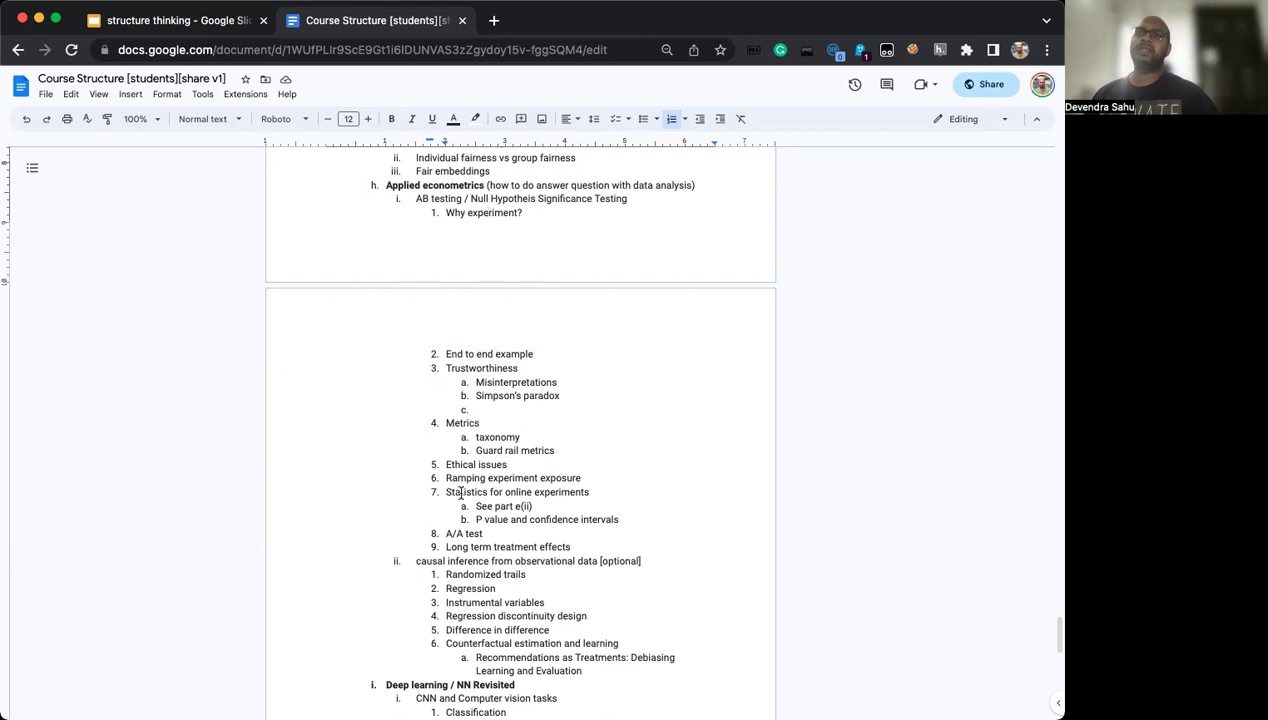
{"action": "left_click_drag", "start_coordinate": [442, 492], "coordinate": [544, 506]}
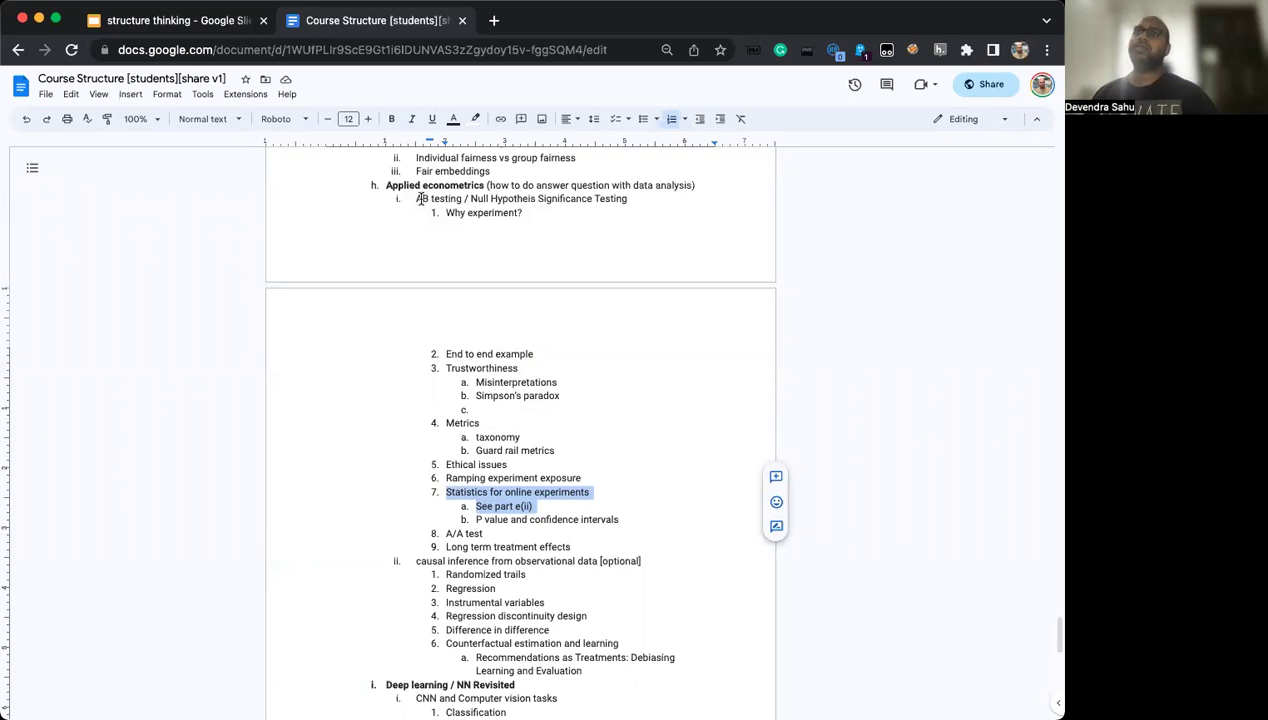
{"action": "left_click_drag", "start_coordinate": [416, 199], "coordinate": [628, 200]}
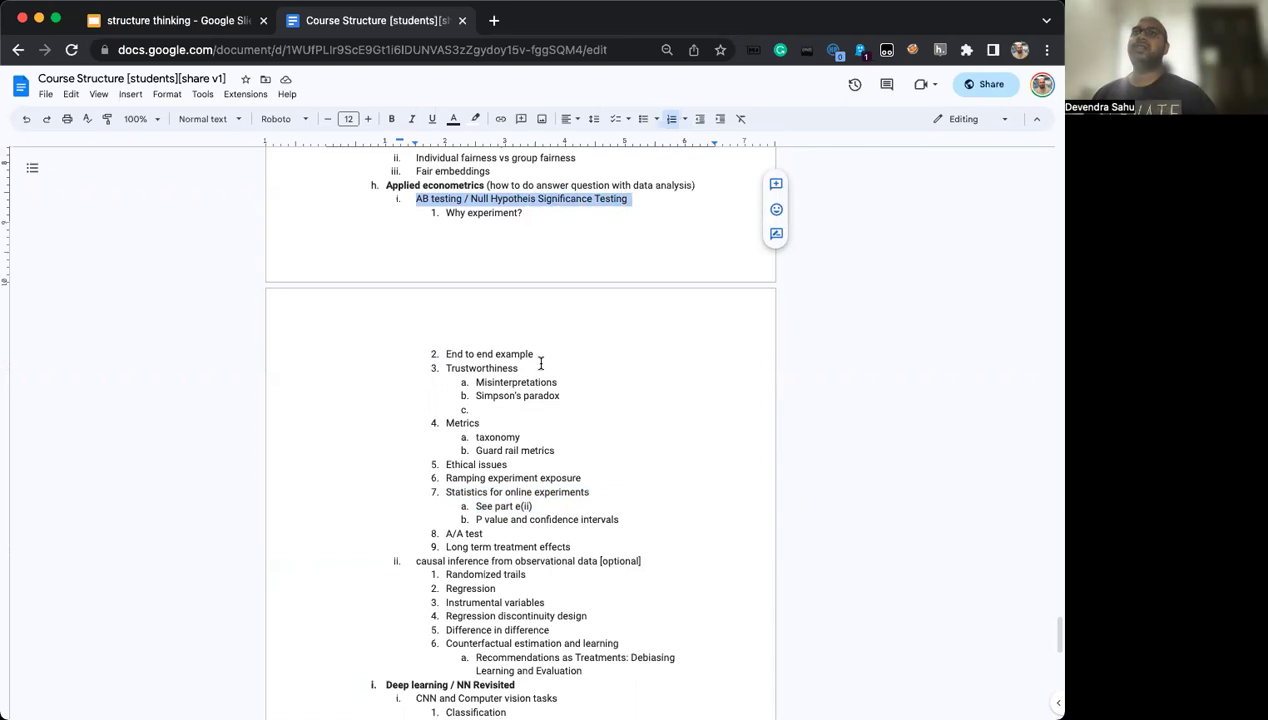
{"action": "scroll", "coordinate": [557, 434], "scroll_direction": "down", "scroll_amount": 3}
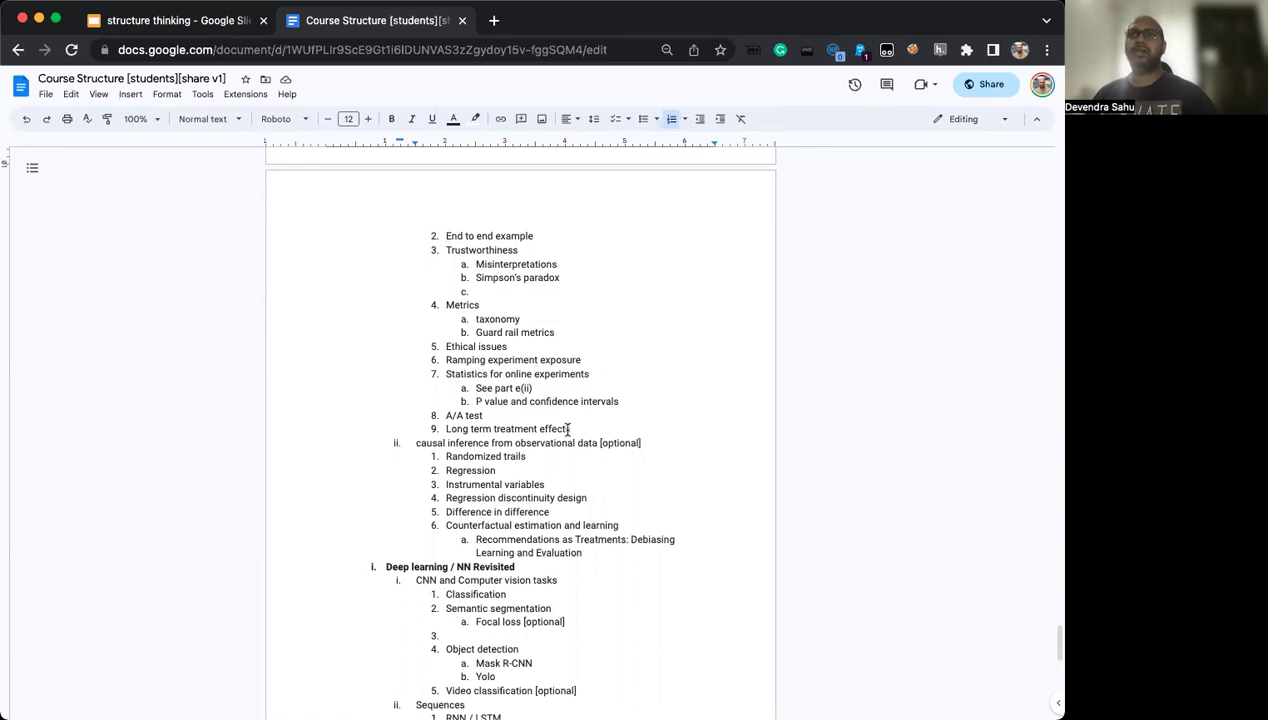
{"action": "scroll", "coordinate": [574, 430], "scroll_direction": "down", "scroll_amount": 2}
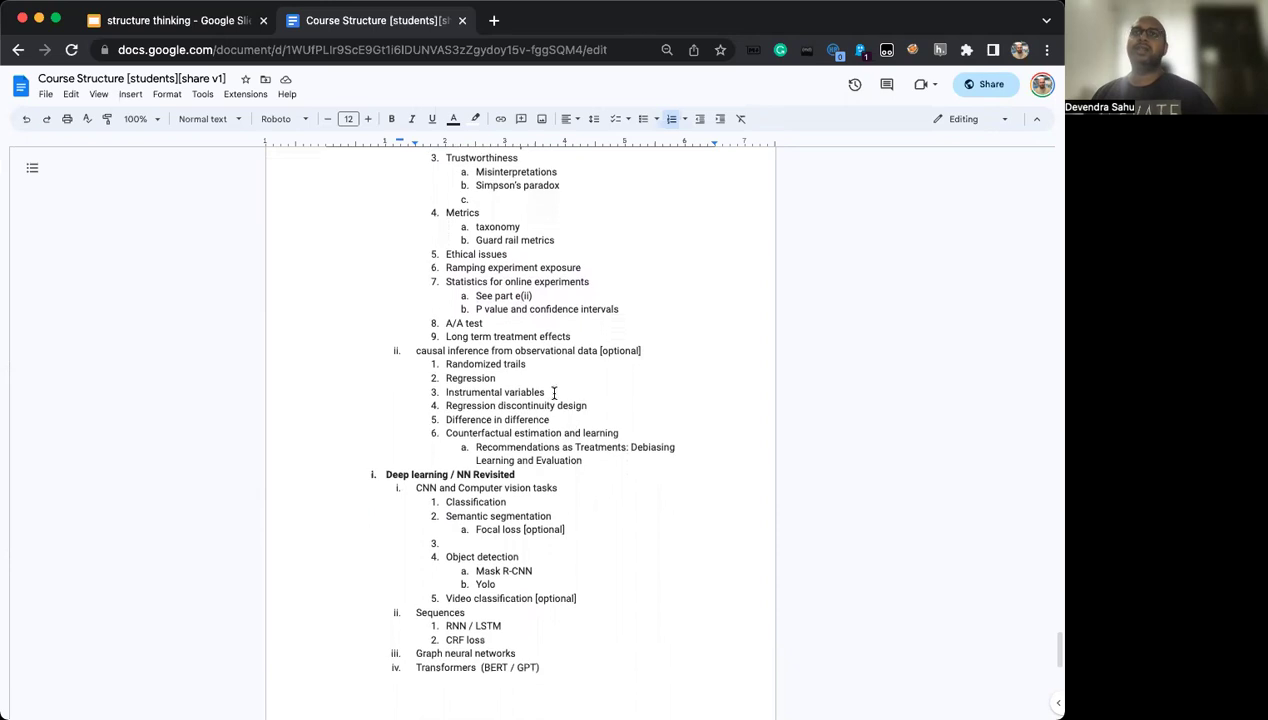
{"action": "scroll", "coordinate": [544, 390], "scroll_direction": "up", "scroll_amount": 1}
{"action": "scroll", "coordinate": [546, 400], "scroll_direction": "down", "scroll_amount": 2}
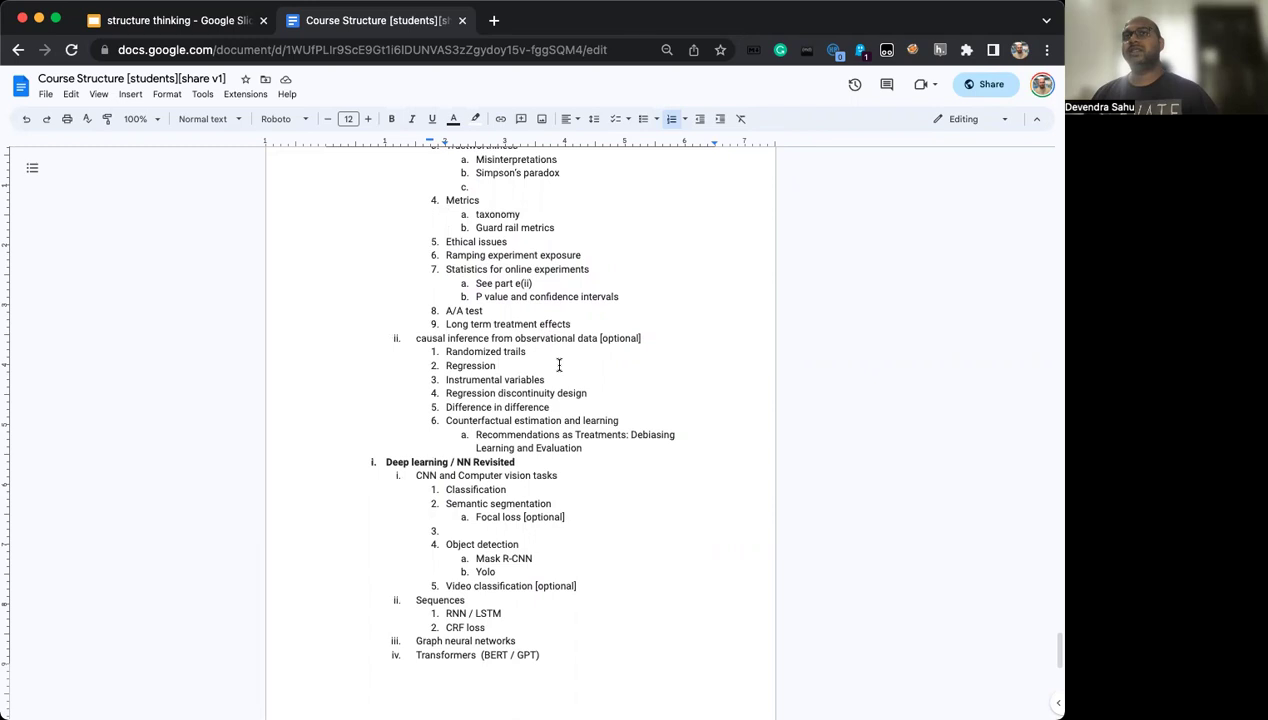
{"action": "scroll", "coordinate": [559, 365], "scroll_direction": "down", "scroll_amount": 6}
{"action": "scroll", "coordinate": [558, 363], "scroll_direction": "up", "scroll_amount": 2}
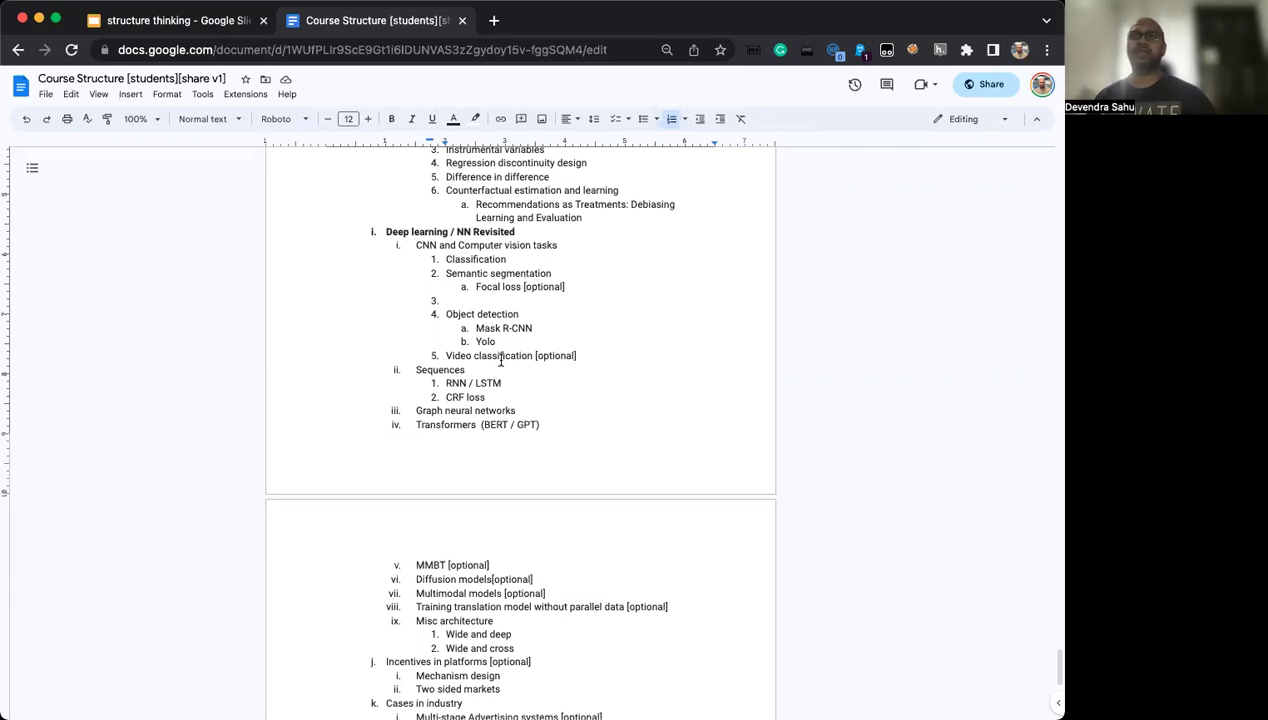
{"action": "double_click", "coordinate": [439, 371]}
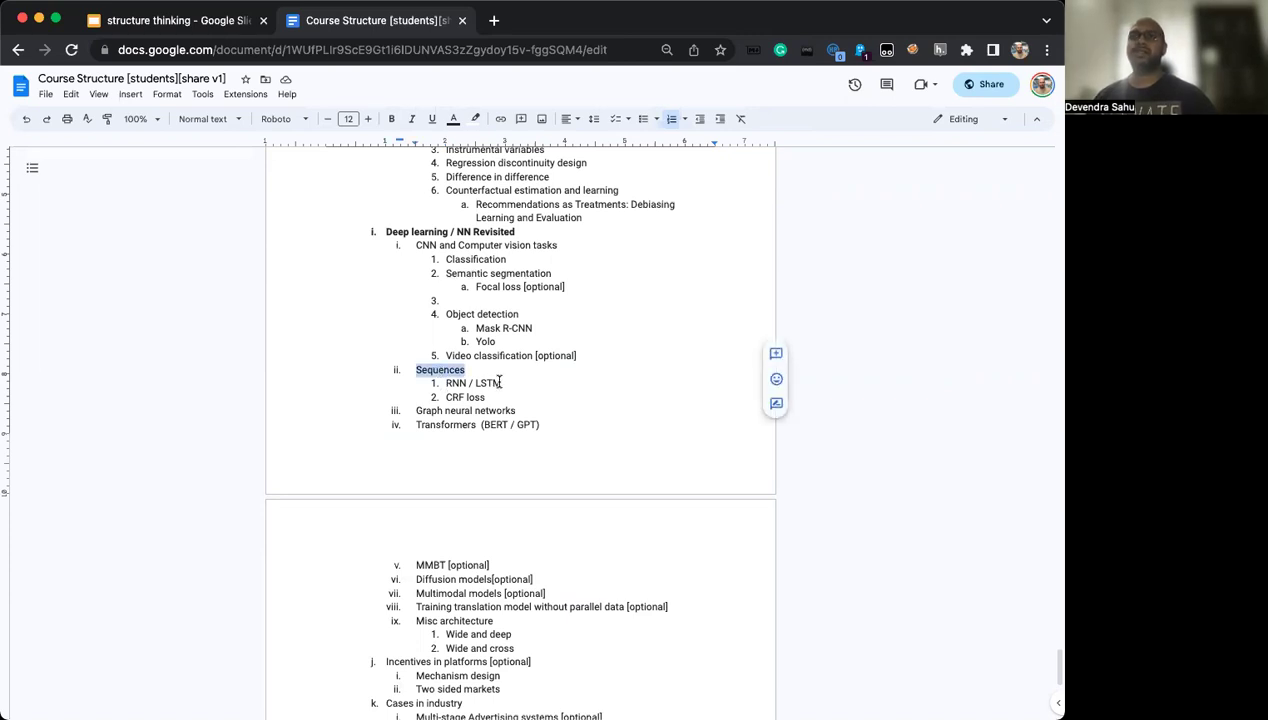
{"action": "scroll", "coordinate": [512, 383], "scroll_direction": "down", "scroll_amount": 3}
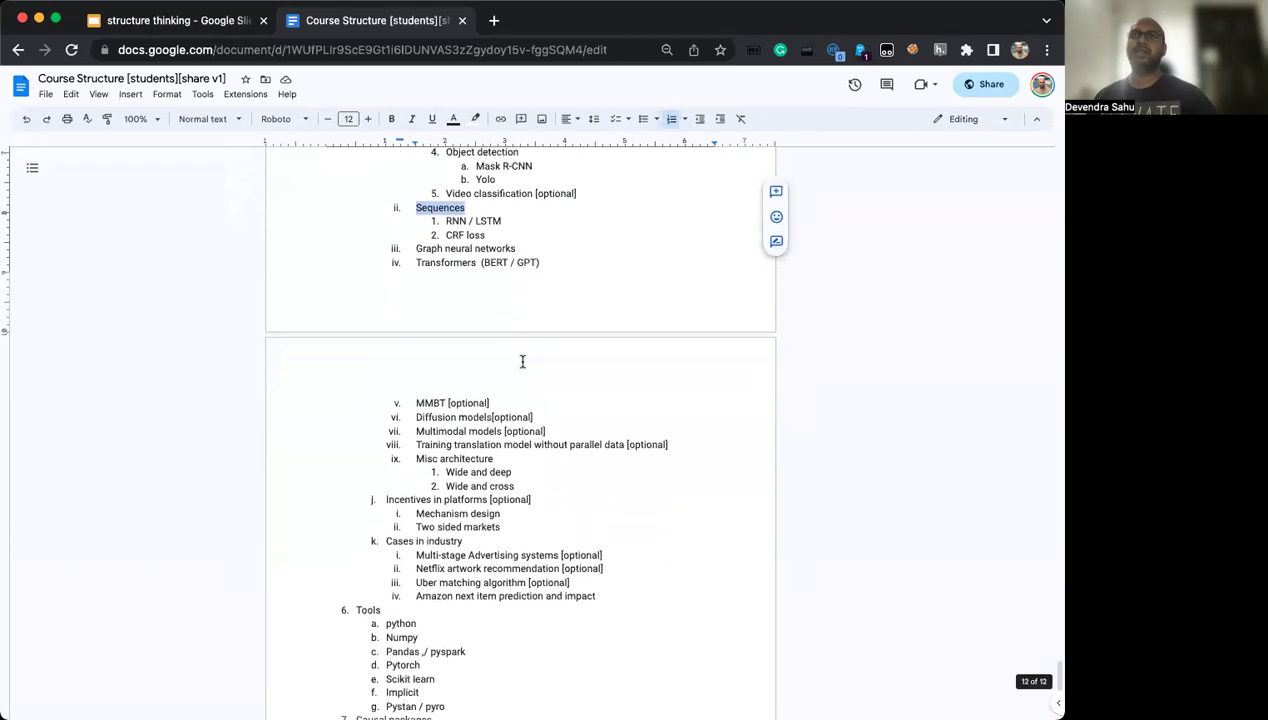
{"action": "double_click", "coordinate": [455, 263]}
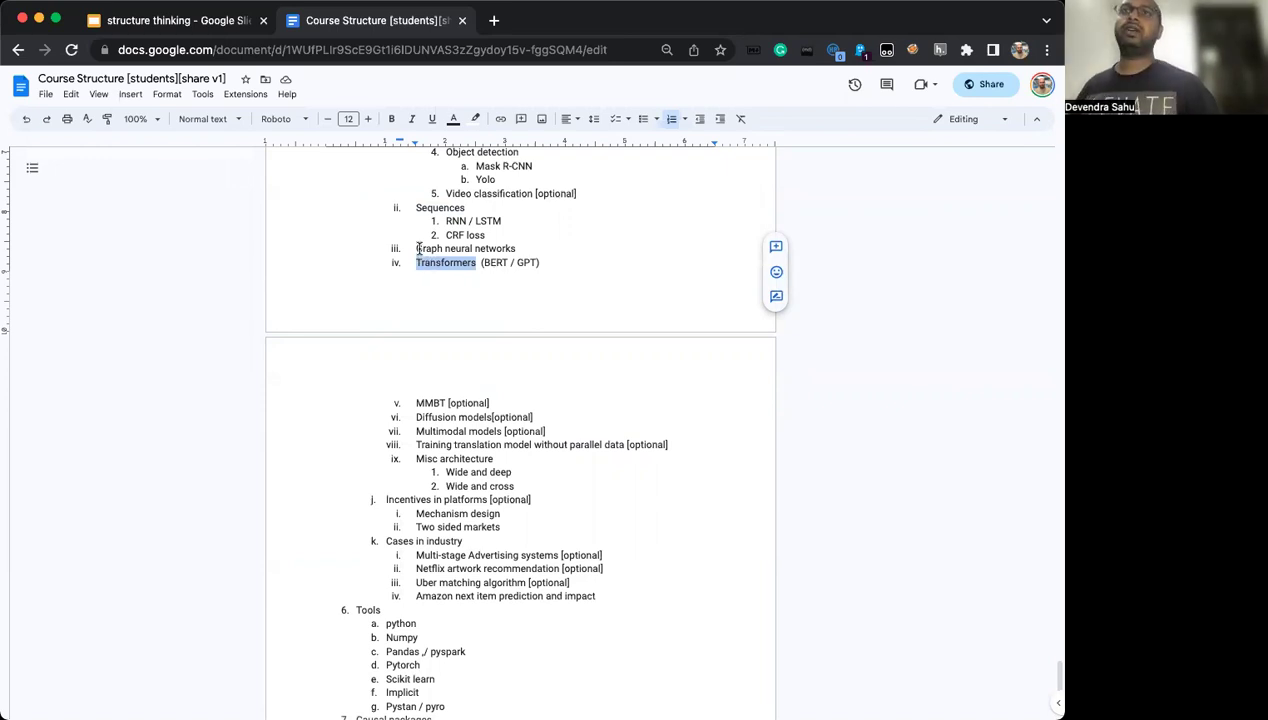
{"action": "scroll", "coordinate": [424, 400], "scroll_direction": "down", "scroll_amount": 1}
{"action": "scroll", "coordinate": [424, 402], "scroll_direction": "down", "scroll_amount": 3}
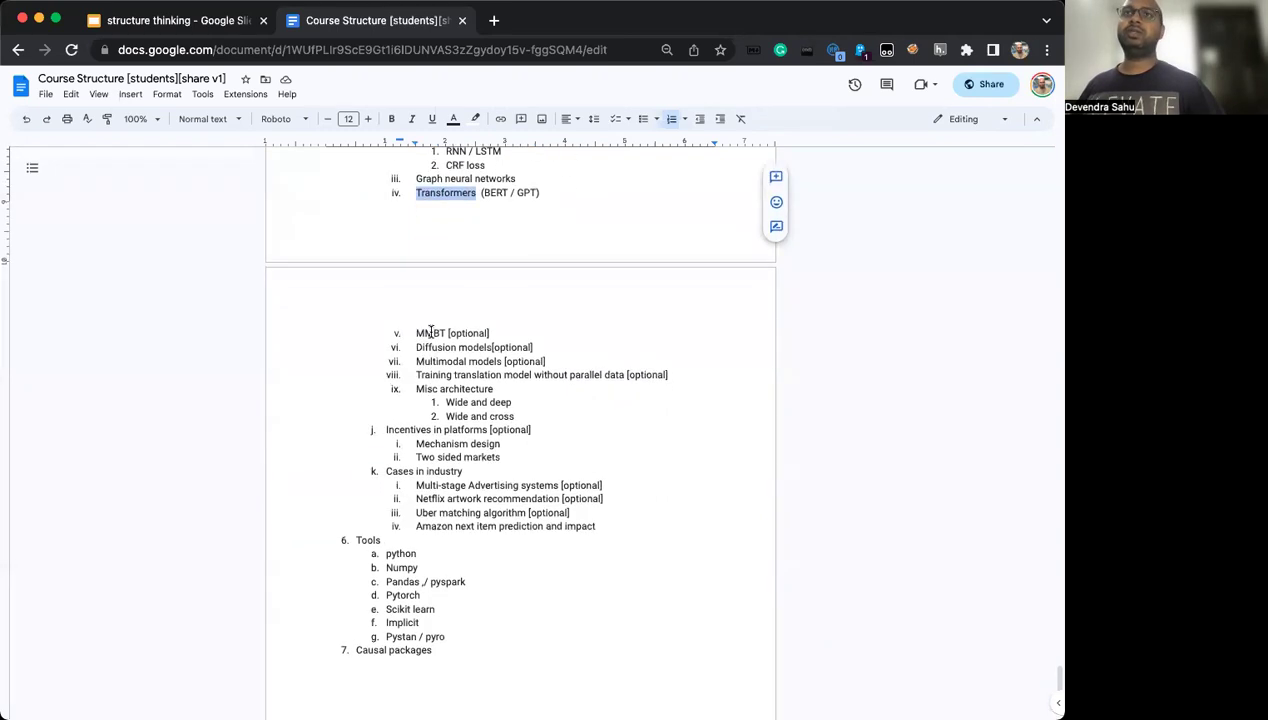
{"action": "double_click", "coordinate": [442, 348]}
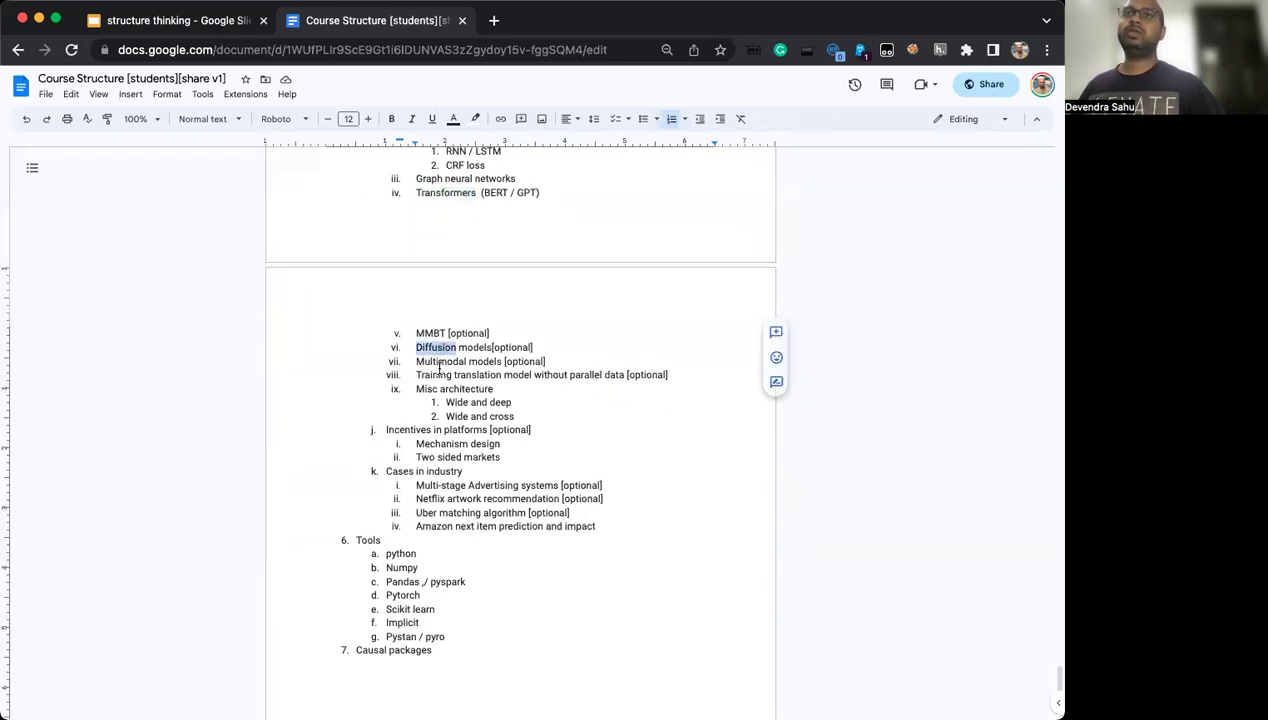
{"action": "double_click", "coordinate": [440, 362]}
{"action": "scroll", "coordinate": [432, 374], "scroll_direction": "down", "scroll_amount": 1}
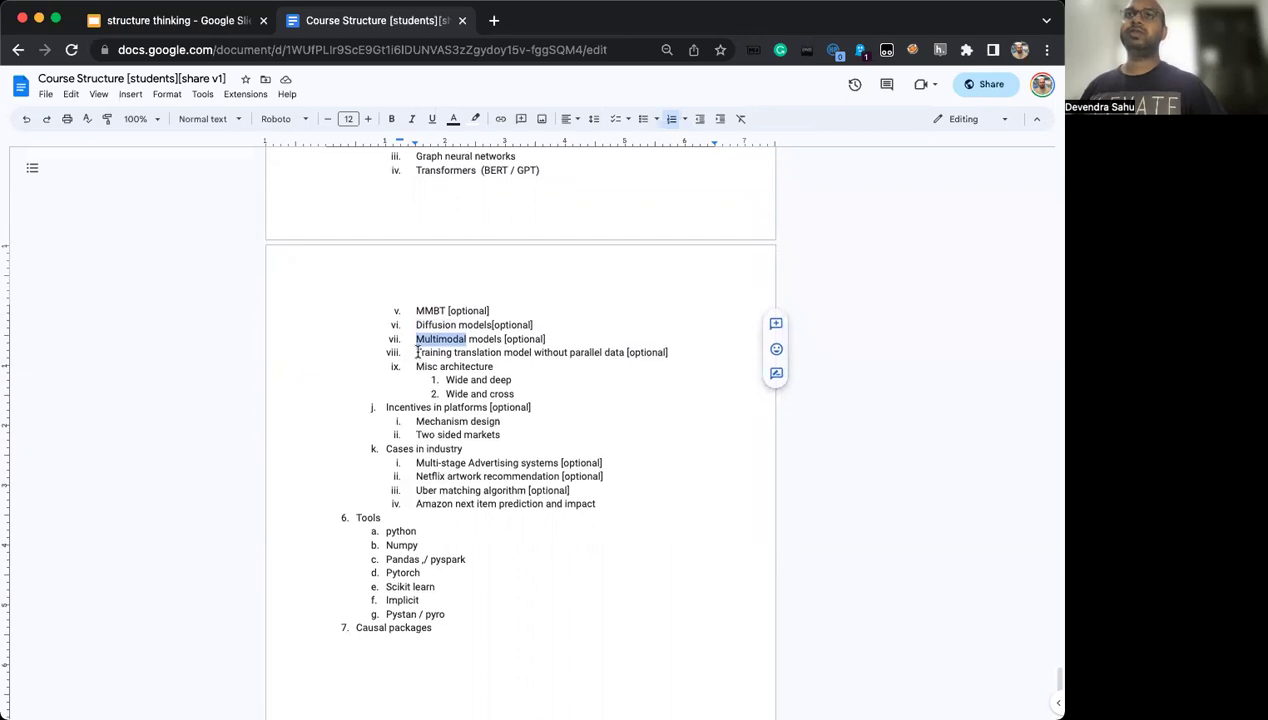
{"action": "left_click_drag", "start_coordinate": [418, 353], "coordinate": [607, 358]}
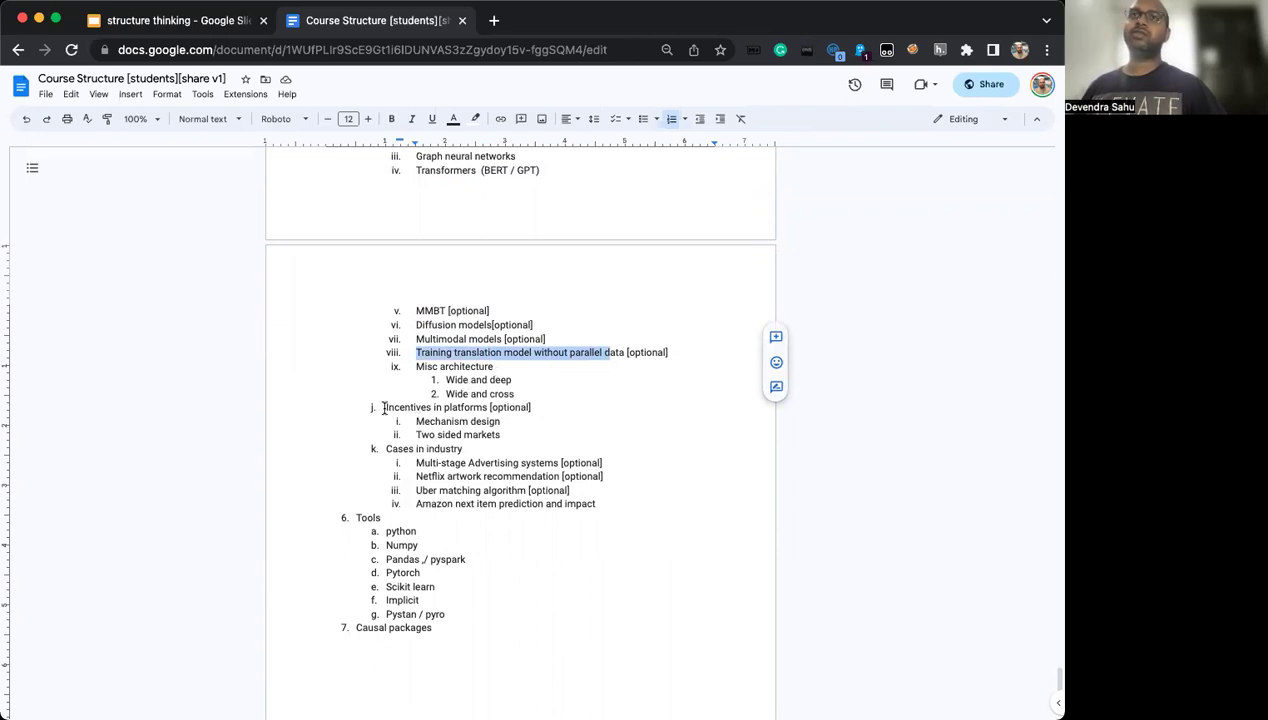
{"action": "left_click_drag", "start_coordinate": [383, 407], "coordinate": [546, 411]}
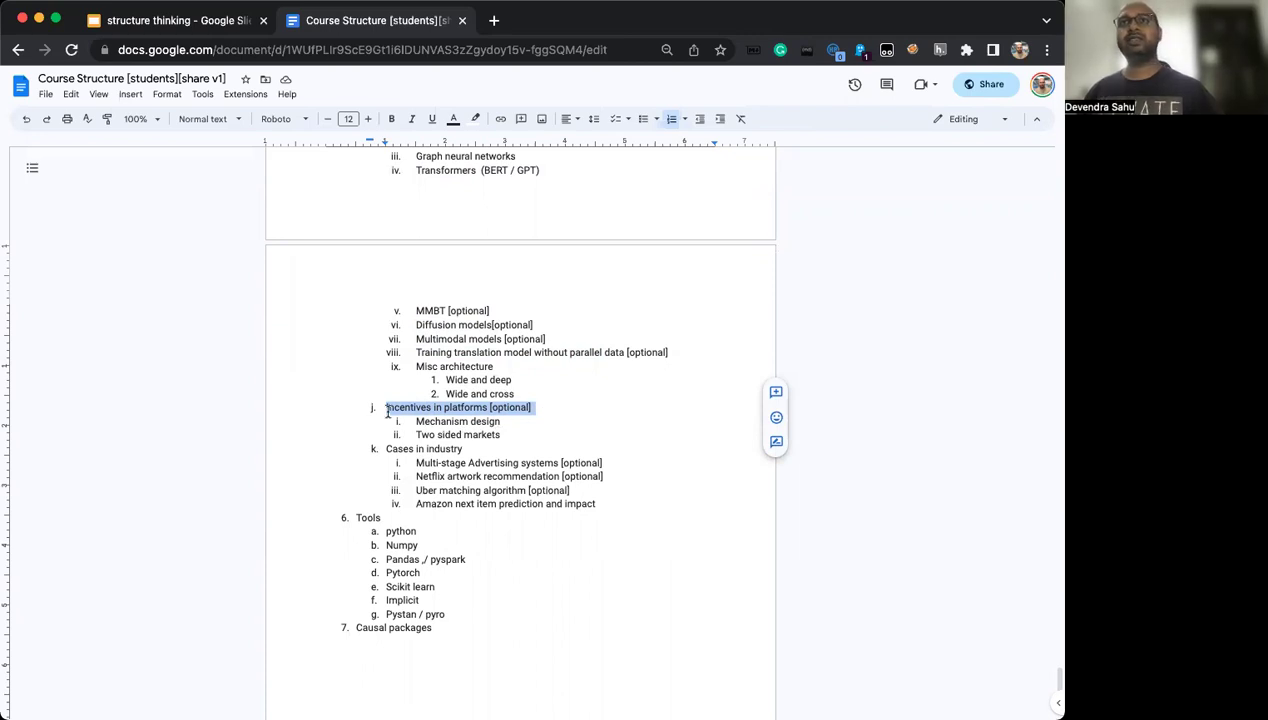
{"action": "left_click", "coordinate": [505, 423]}
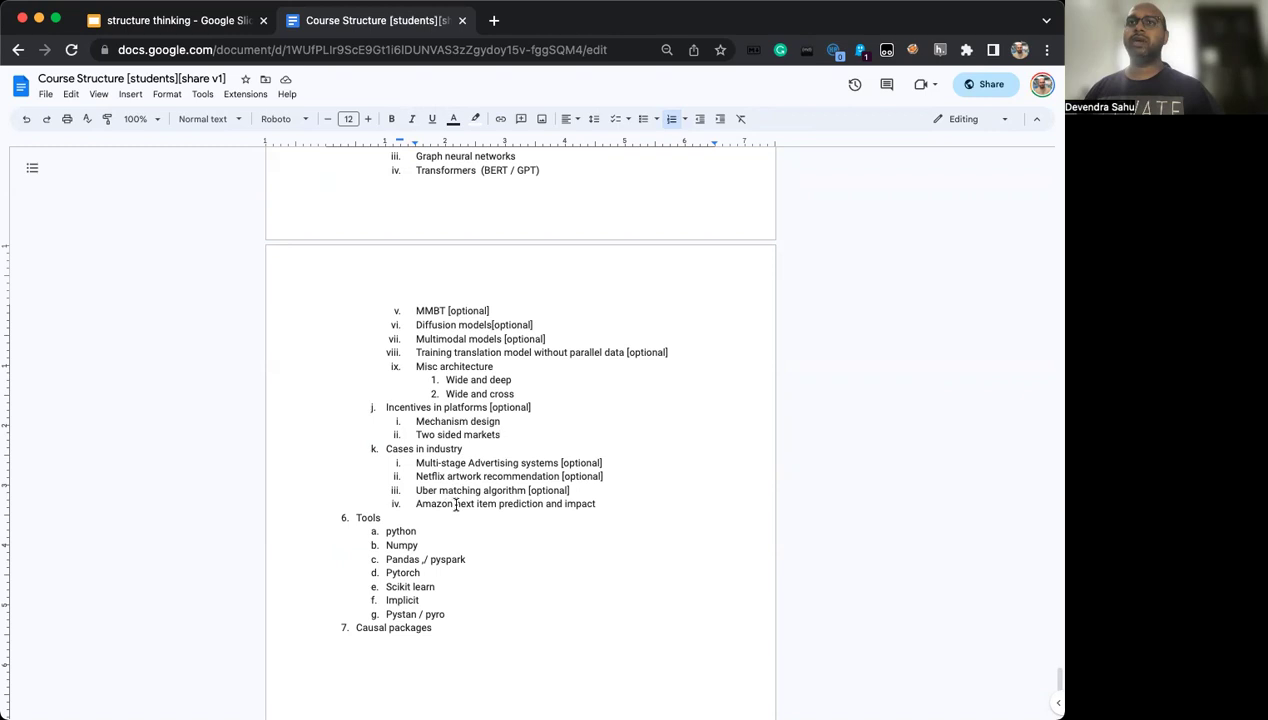
{"action": "left_click", "coordinate": [600, 503]}
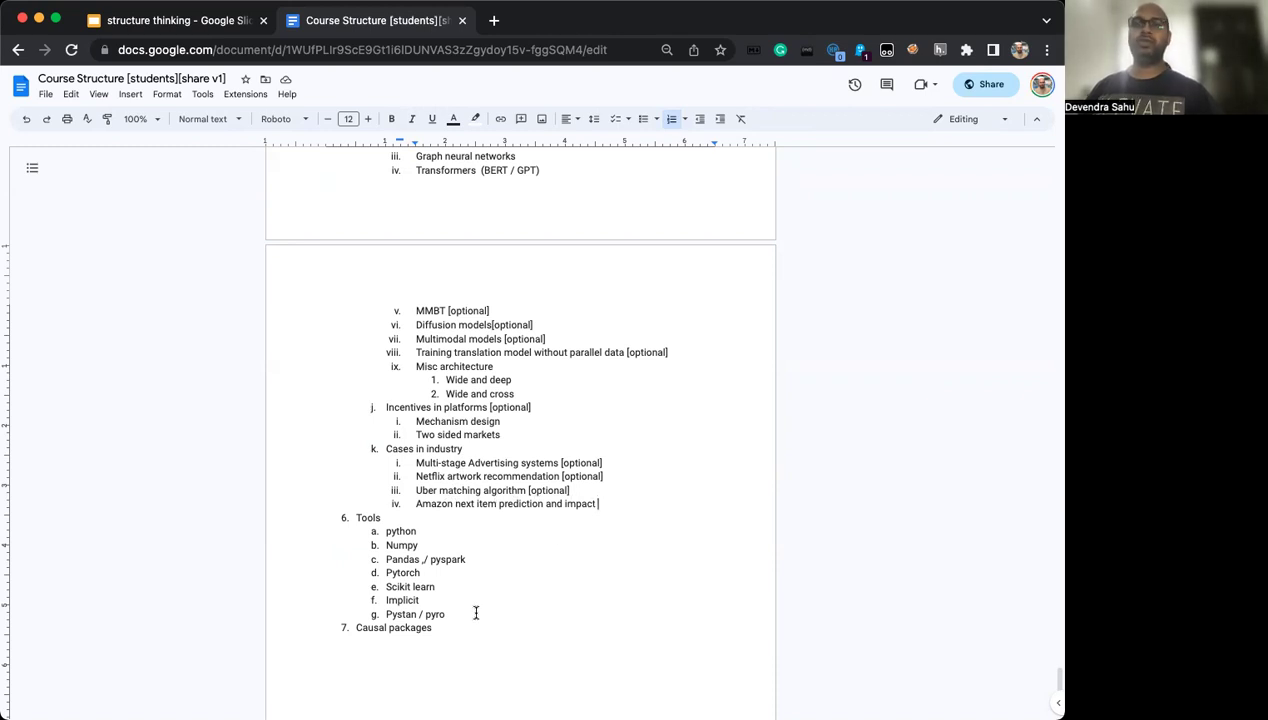
Scroll through the outline and return to page 1's Intro, Version control and Basics of python
{"action": "scroll", "coordinate": [474, 612], "scroll_direction": "up", "scroll_amount": 1}
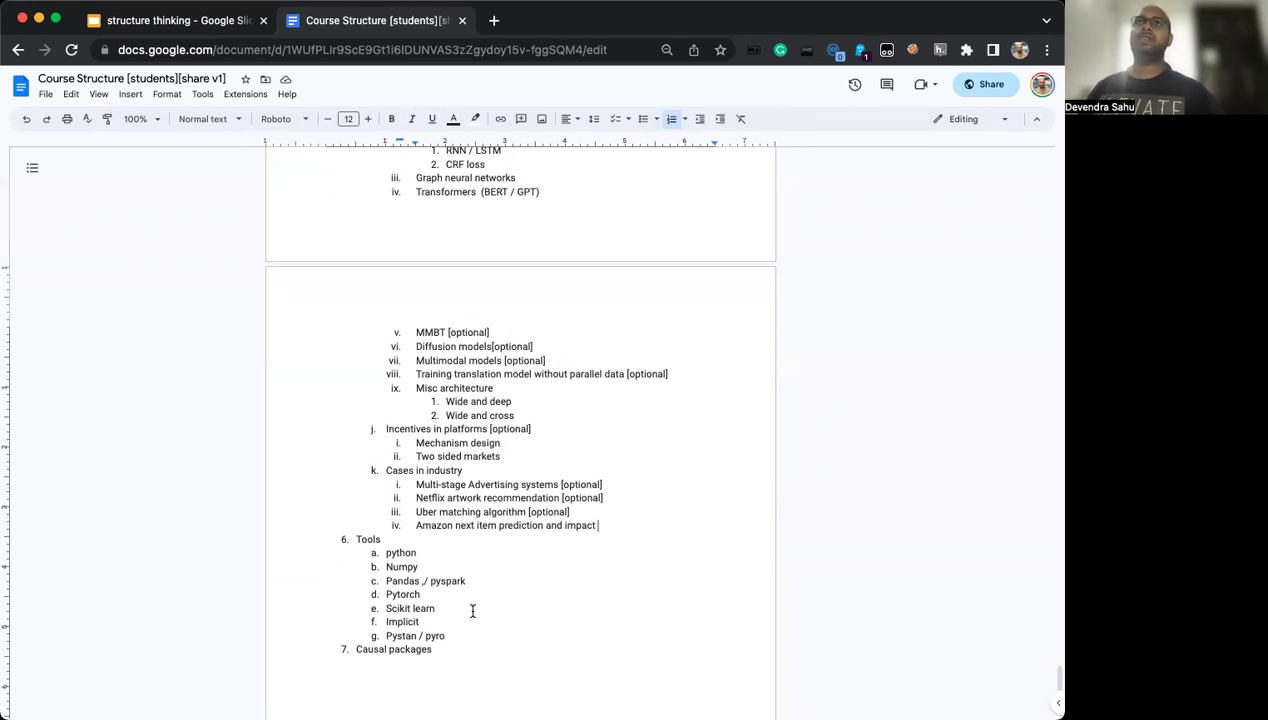
{"action": "scroll", "coordinate": [509, 606], "scroll_direction": "up", "scroll_amount": 15}
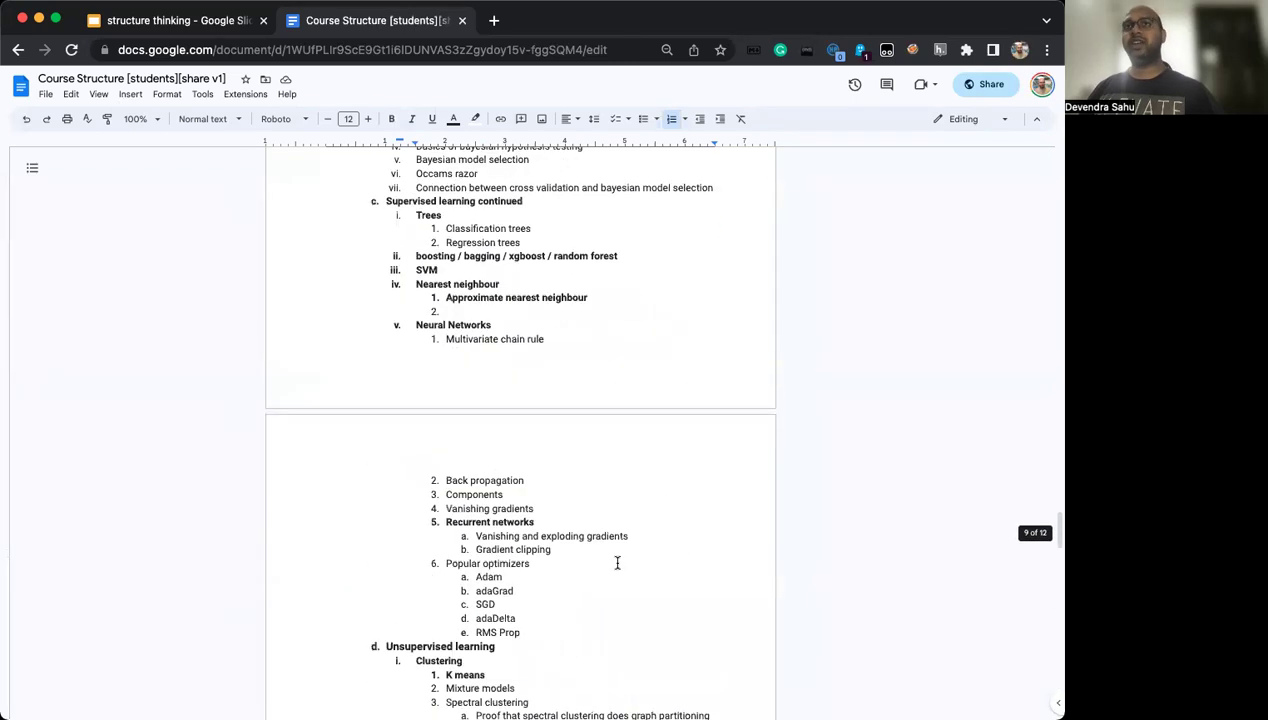
{"action": "scroll", "coordinate": [633, 561], "scroll_direction": "up", "scroll_amount": 20}
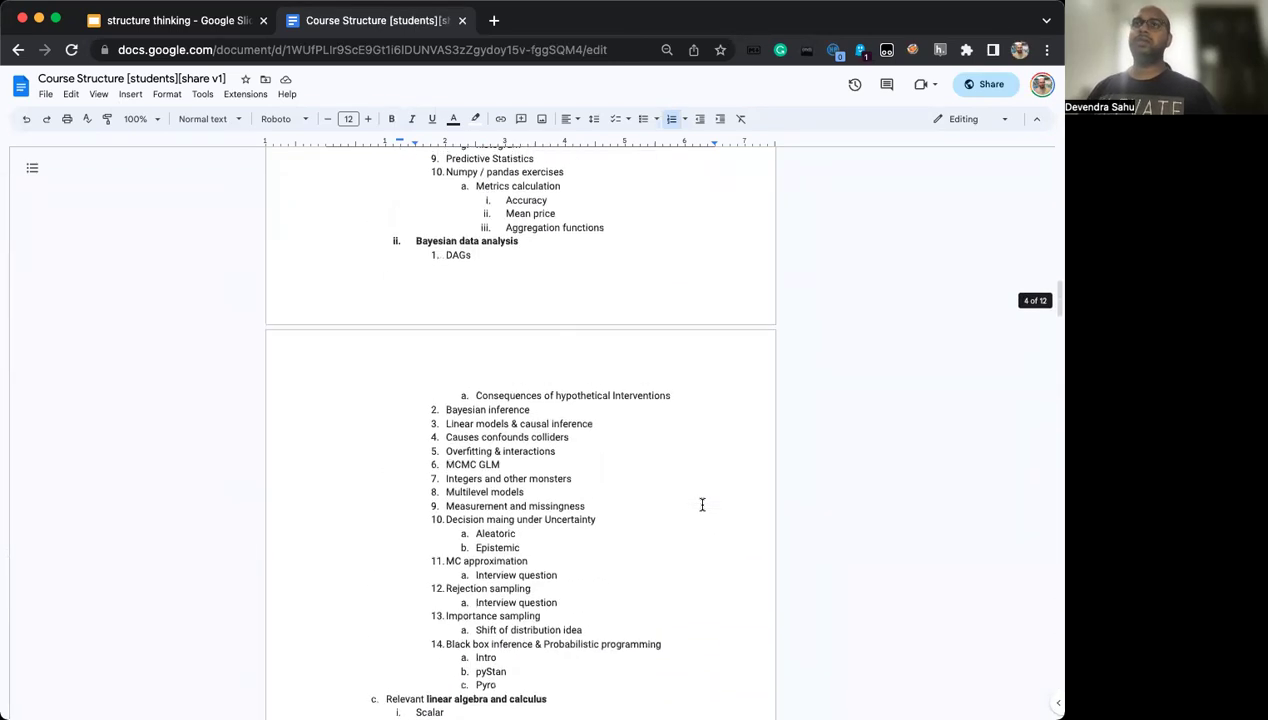
{"action": "scroll", "coordinate": [702, 505], "scroll_direction": "up", "scroll_amount": 20}
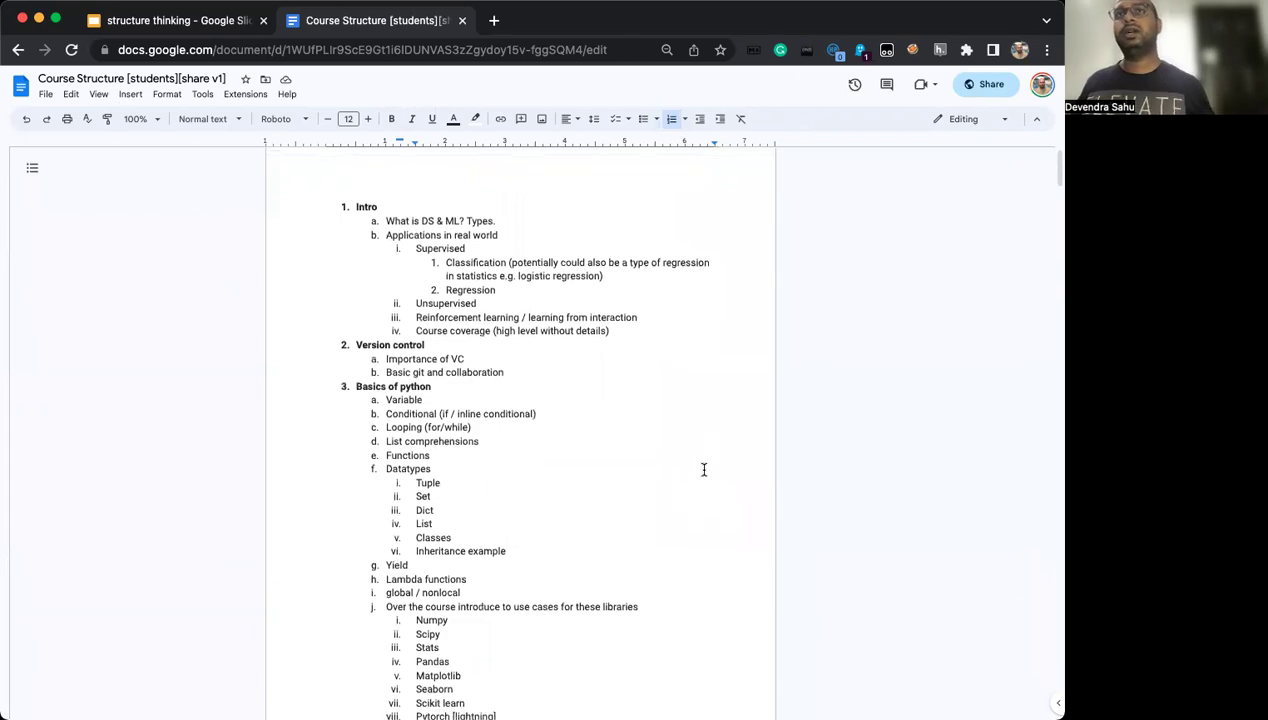
{"action": "scroll", "coordinate": [703, 469], "scroll_direction": "down", "scroll_amount": 20}
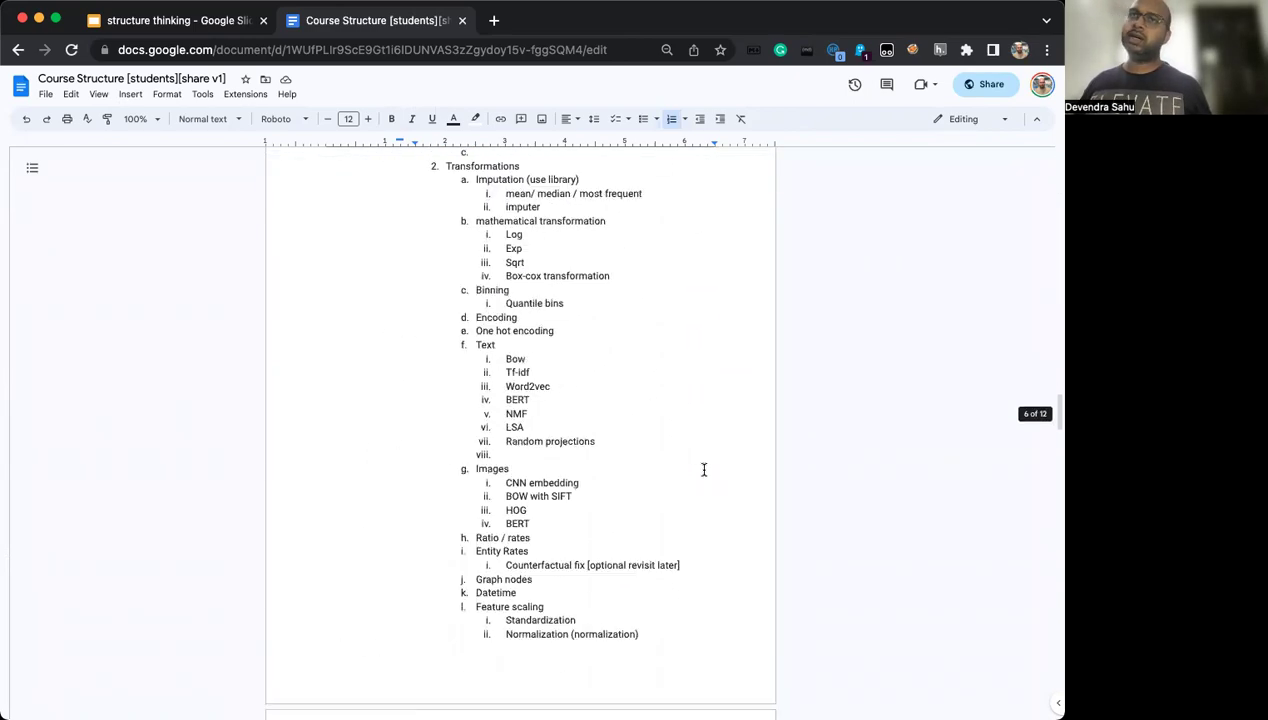
{"action": "scroll", "coordinate": [703, 469], "scroll_direction": "down", "scroll_amount": 20}
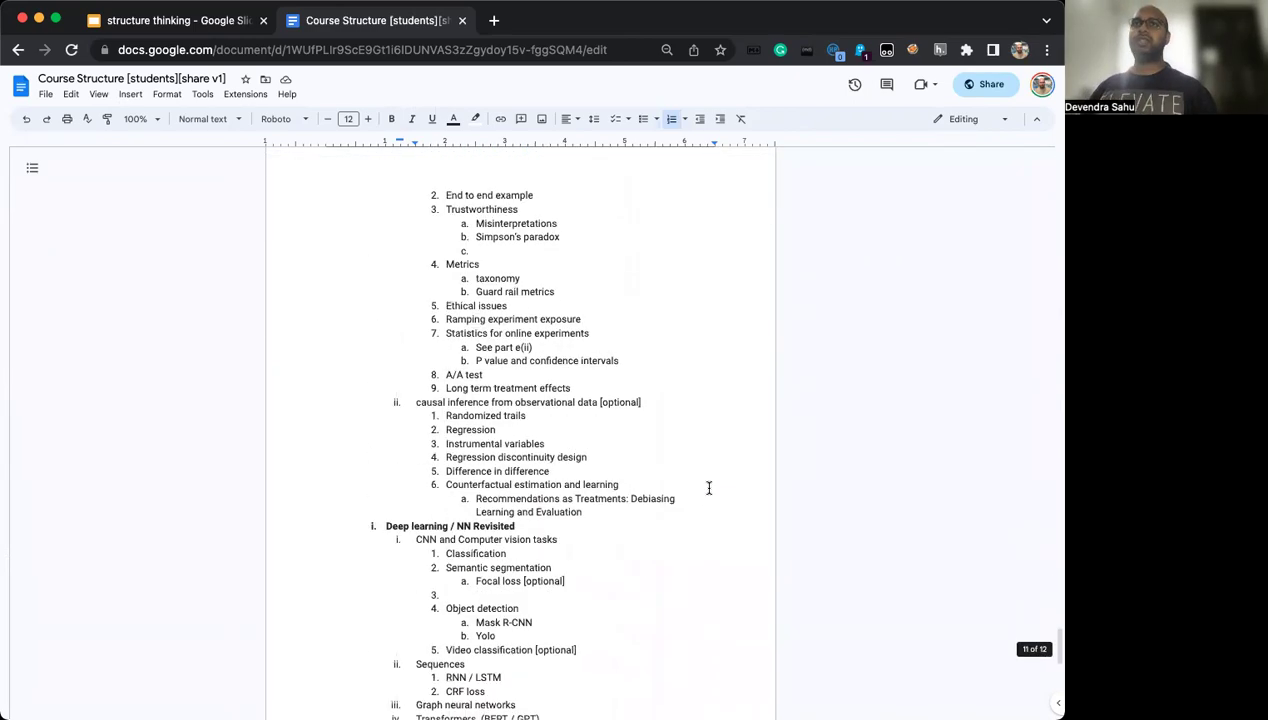
{"action": "scroll", "coordinate": [708, 490], "scroll_direction": "down", "scroll_amount": 8}
{"action": "scroll", "coordinate": [710, 493], "scroll_direction": "up", "scroll_amount": 6}
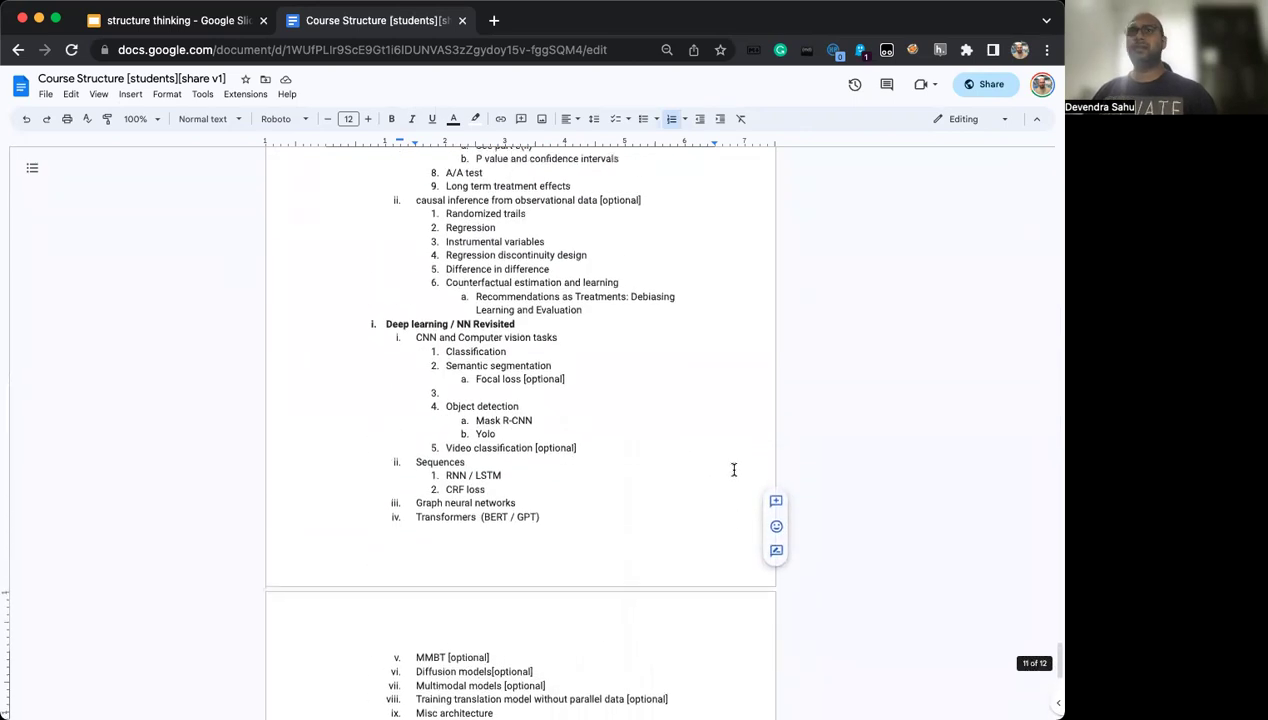
{"action": "scroll", "coordinate": [733, 469], "scroll_direction": "up", "scroll_amount": 10}
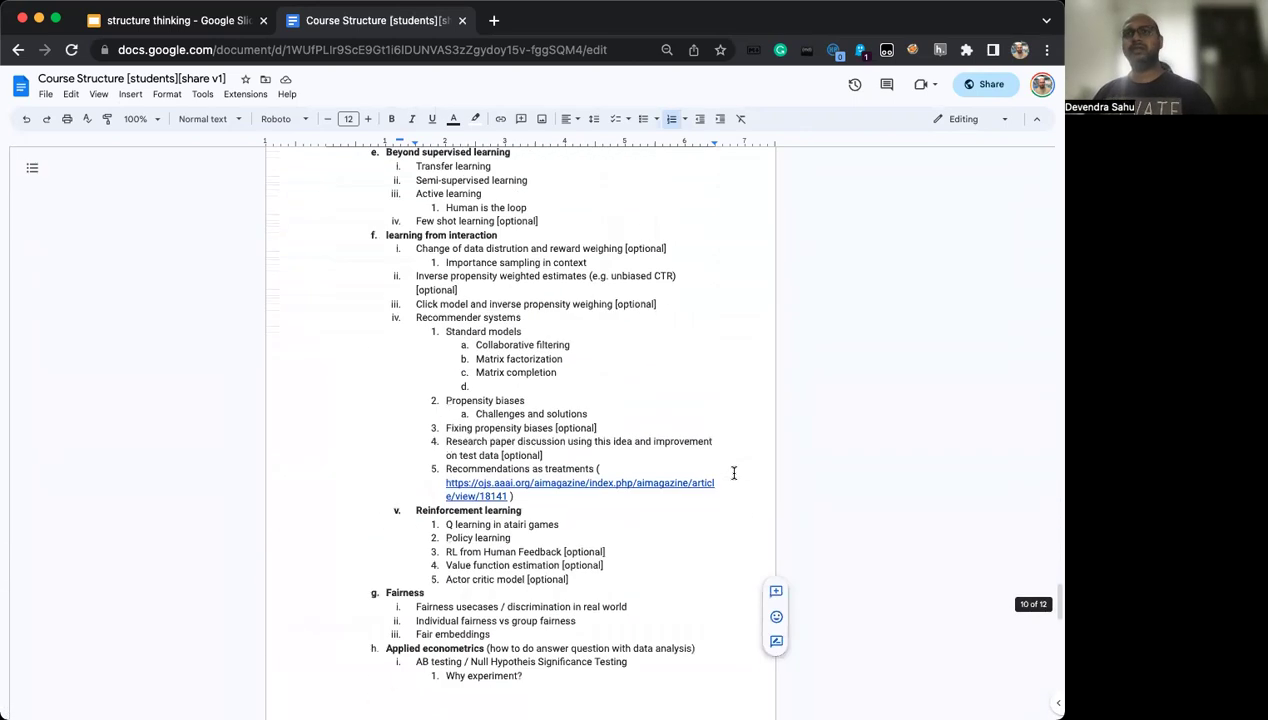
{"action": "scroll", "coordinate": [733, 473], "scroll_direction": "up", "scroll_amount": 2}
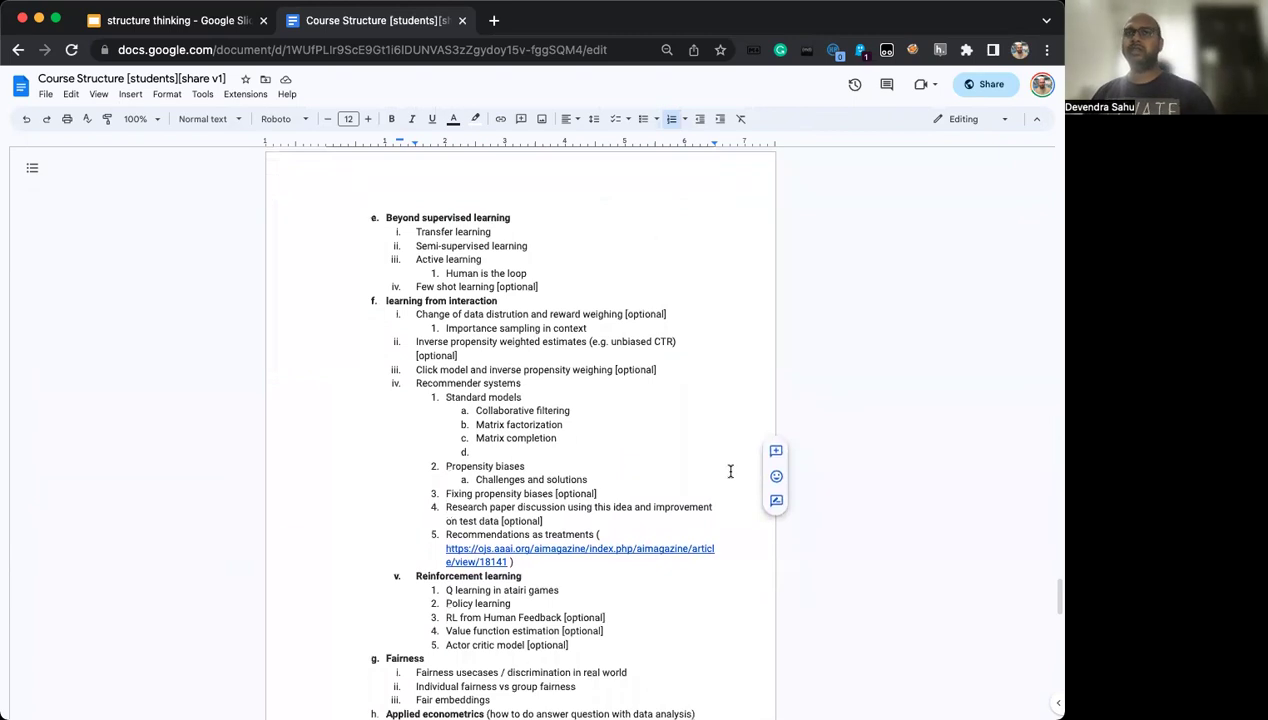
{"action": "scroll", "coordinate": [730, 471], "scroll_direction": "up", "scroll_amount": 10}
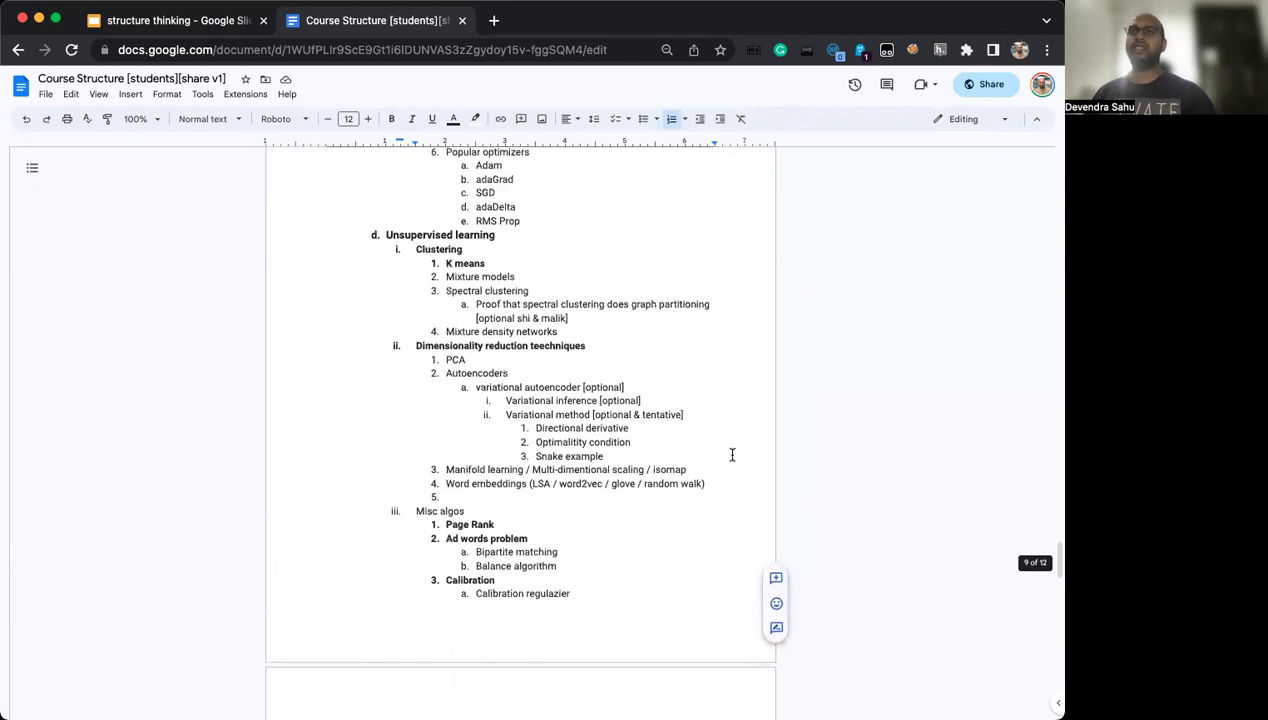
{"action": "scroll", "coordinate": [731, 457], "scroll_direction": "up", "scroll_amount": 20}
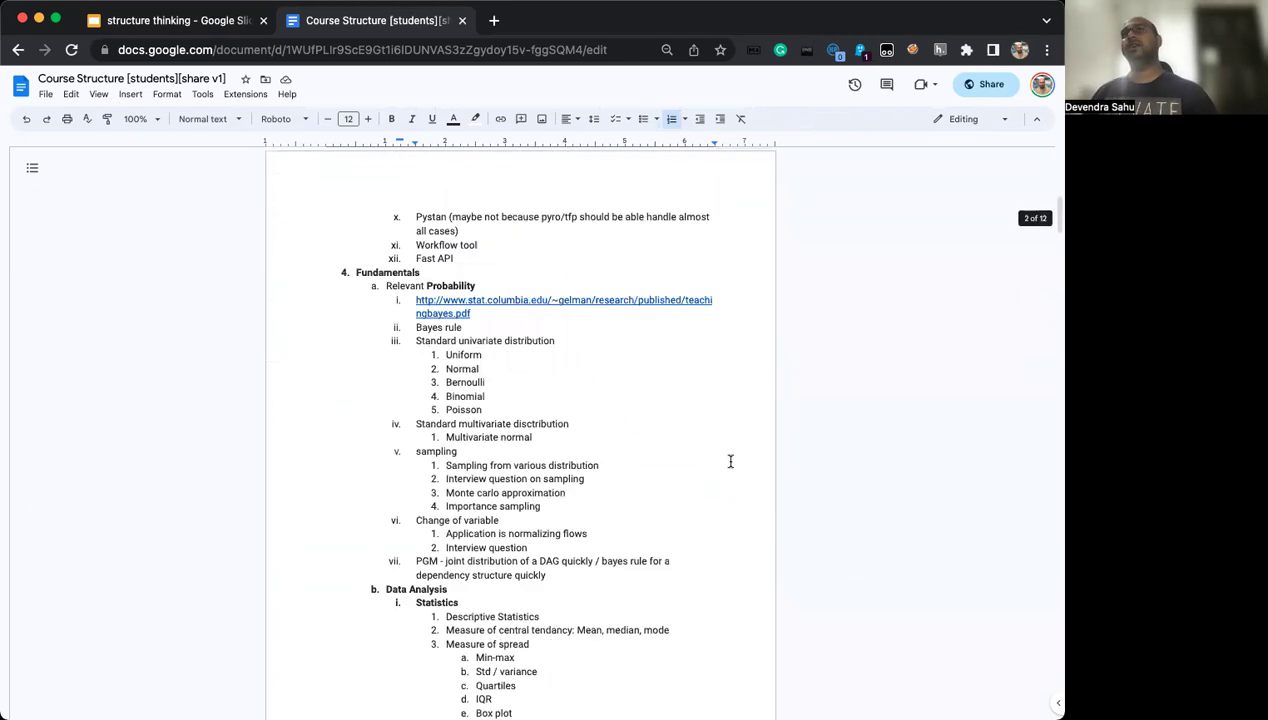
{"action": "scroll", "coordinate": [728, 455], "scroll_direction": "up", "scroll_amount": 10}
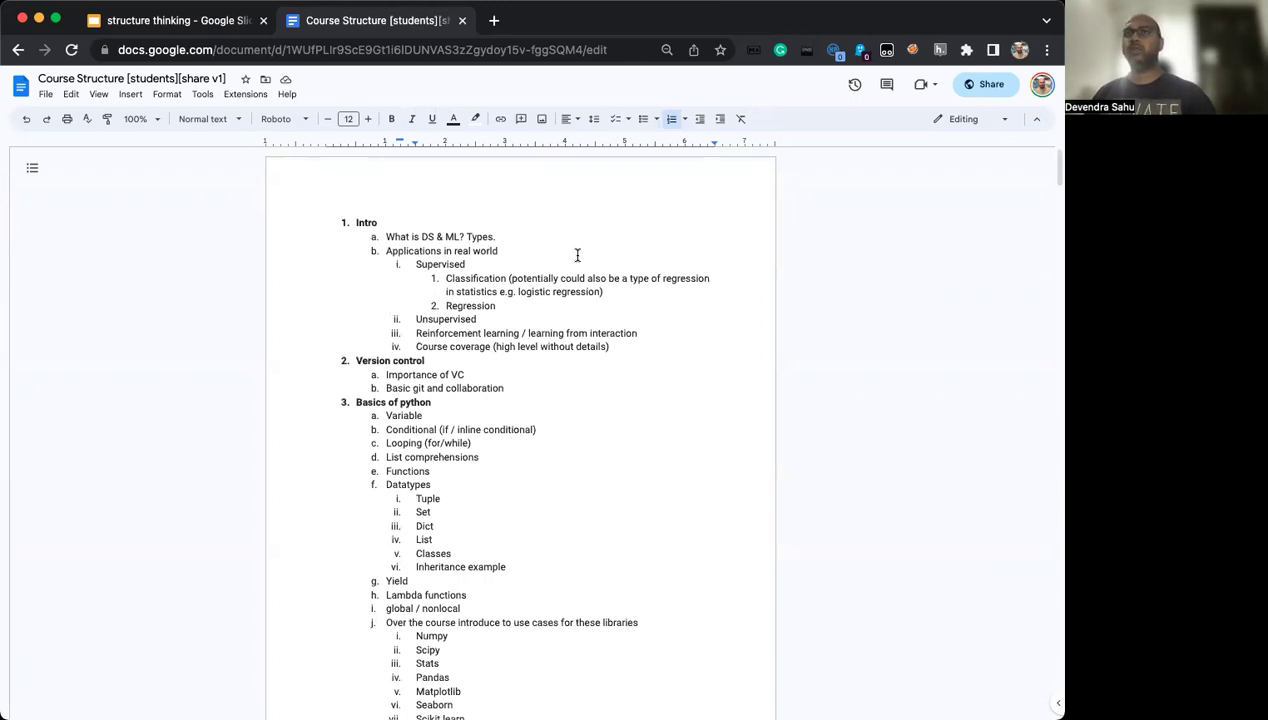
Select the Intro subtopics from Applications in real world up to Course coverage
{"action": "left_click", "coordinate": [577, 254]}
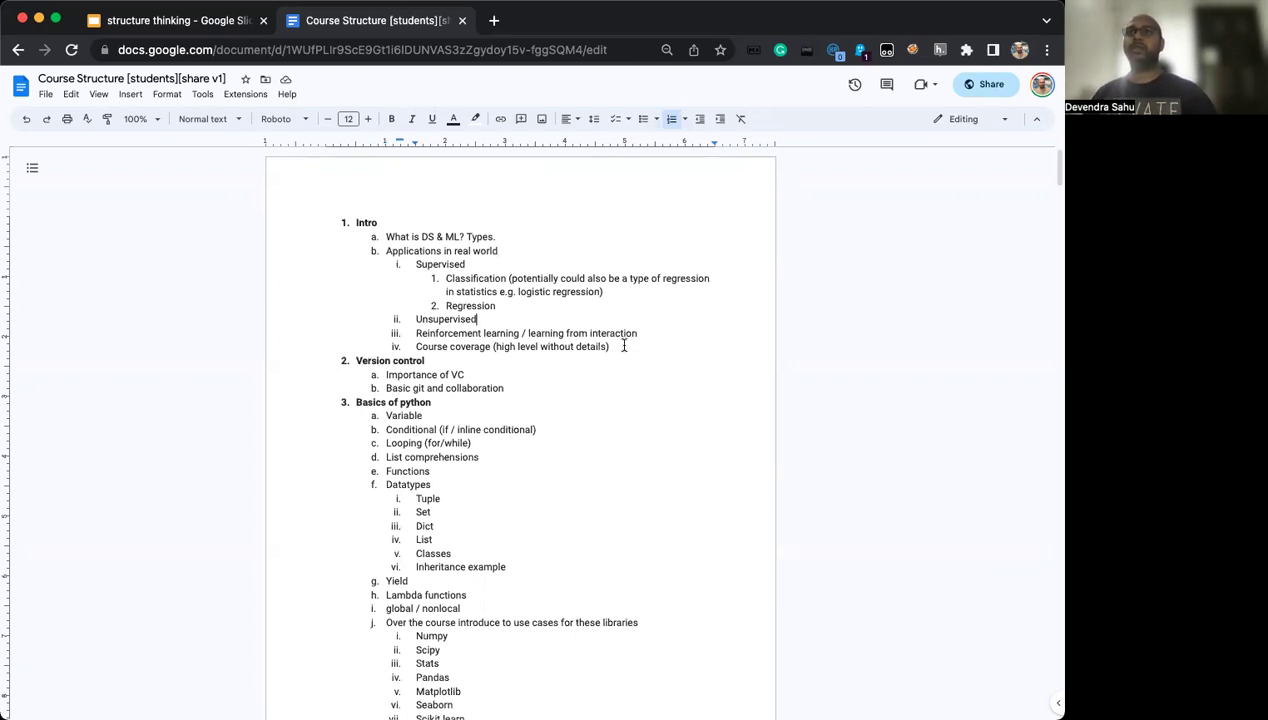
{"action": "left_click_drag", "start_coordinate": [620, 345], "coordinate": [597, 224]}
{"action": "left_click", "coordinate": [591, 224]}
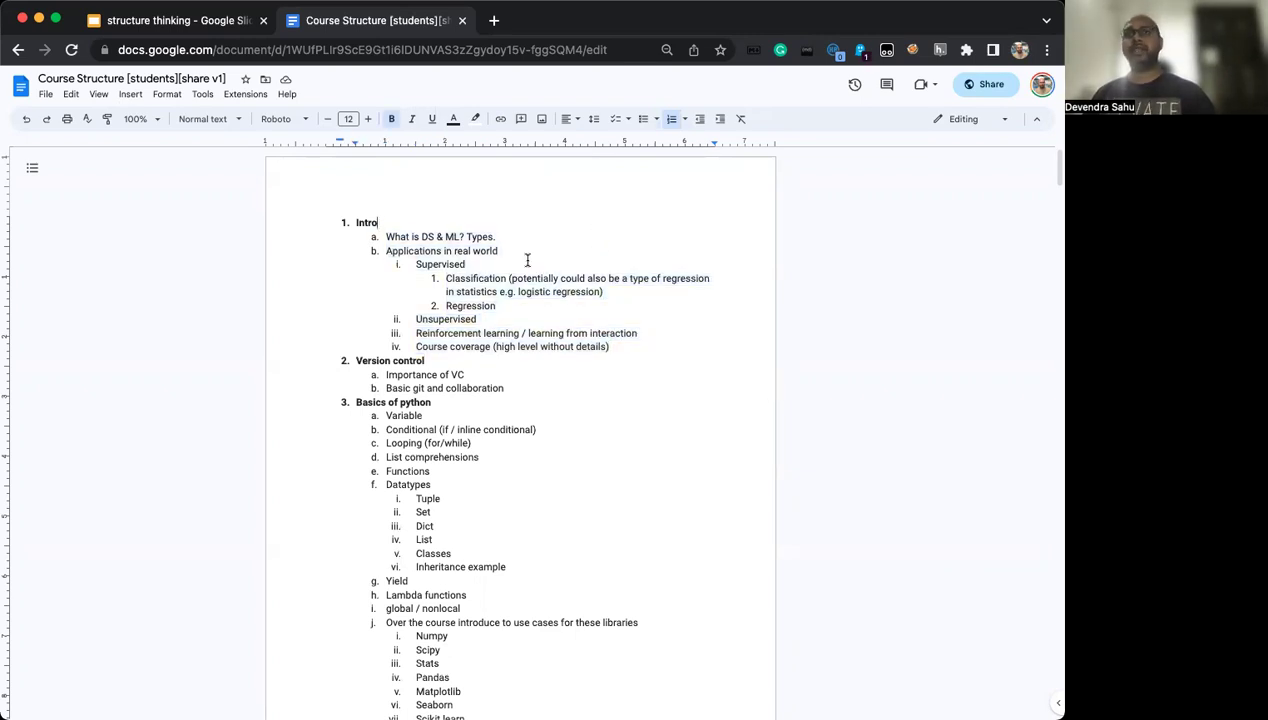
{"action": "scroll", "coordinate": [561, 372], "scroll_direction": "down", "scroll_amount": 3}
{"action": "scroll", "coordinate": [561, 372], "scroll_direction": "down", "scroll_amount": 15}
{"action": "scroll", "coordinate": [561, 372], "scroll_direction": "up", "scroll_amount": 20}
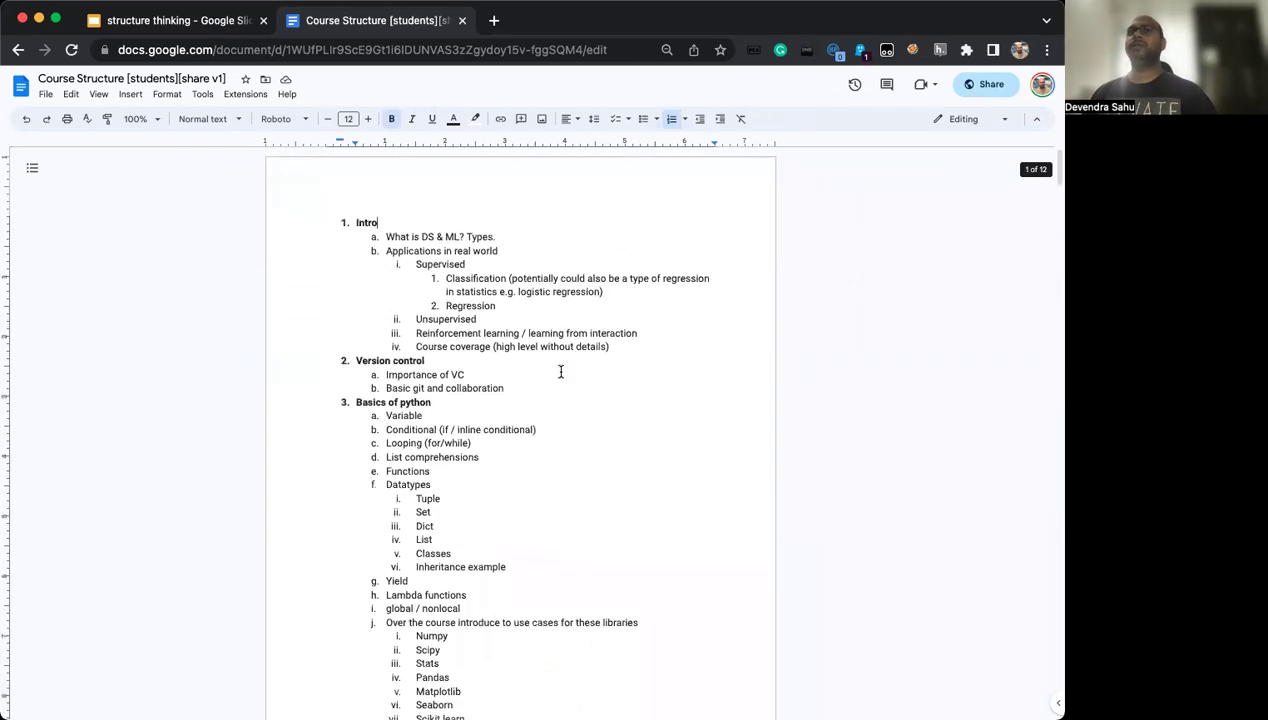
Point out Version control and Basic git and collaboration, then return to the structure thinking slides
{"action": "left_click", "coordinate": [561, 372]}
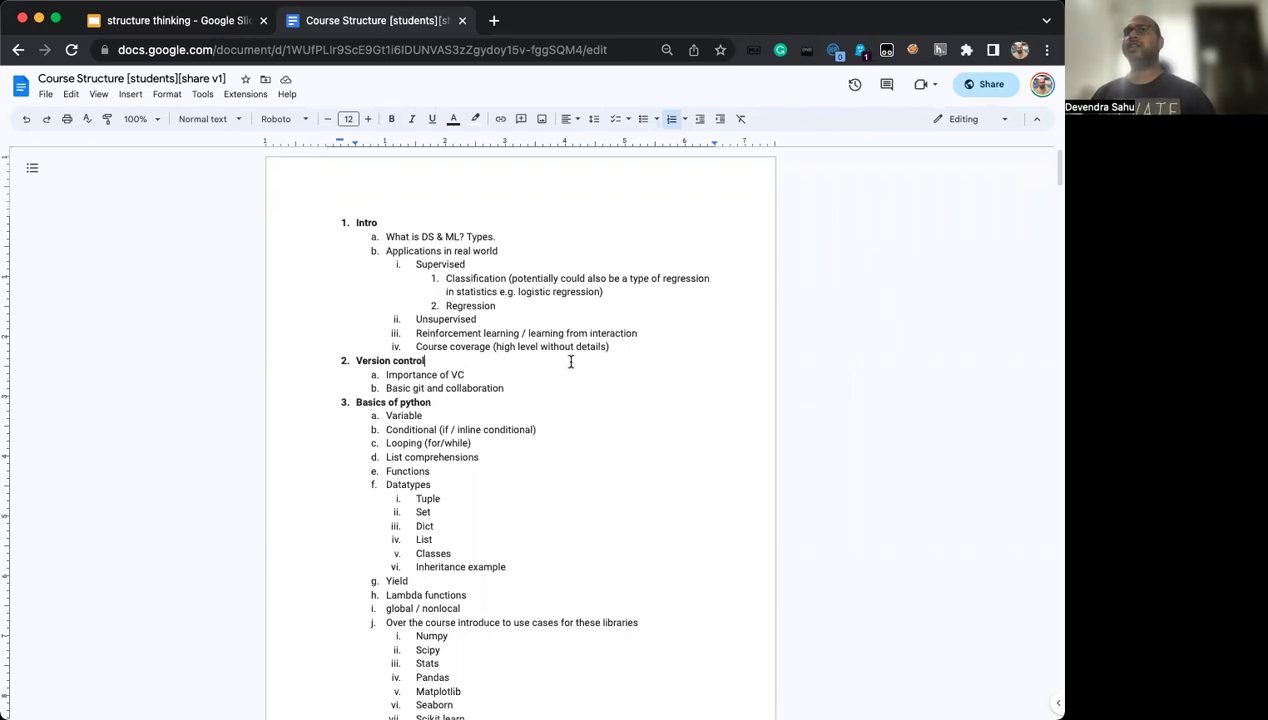
{"action": "left_click", "coordinate": [565, 386]}
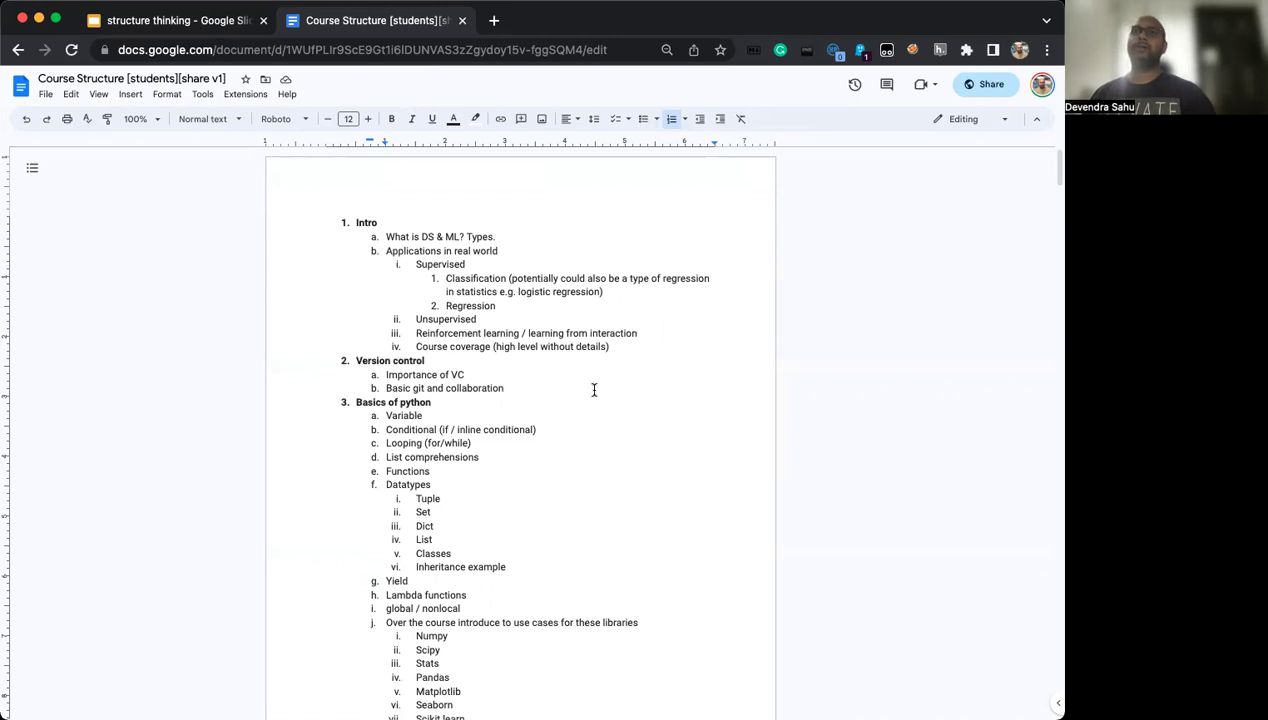
{"action": "scroll", "coordinate": [597, 389], "scroll_direction": "down", "scroll_amount": 2}
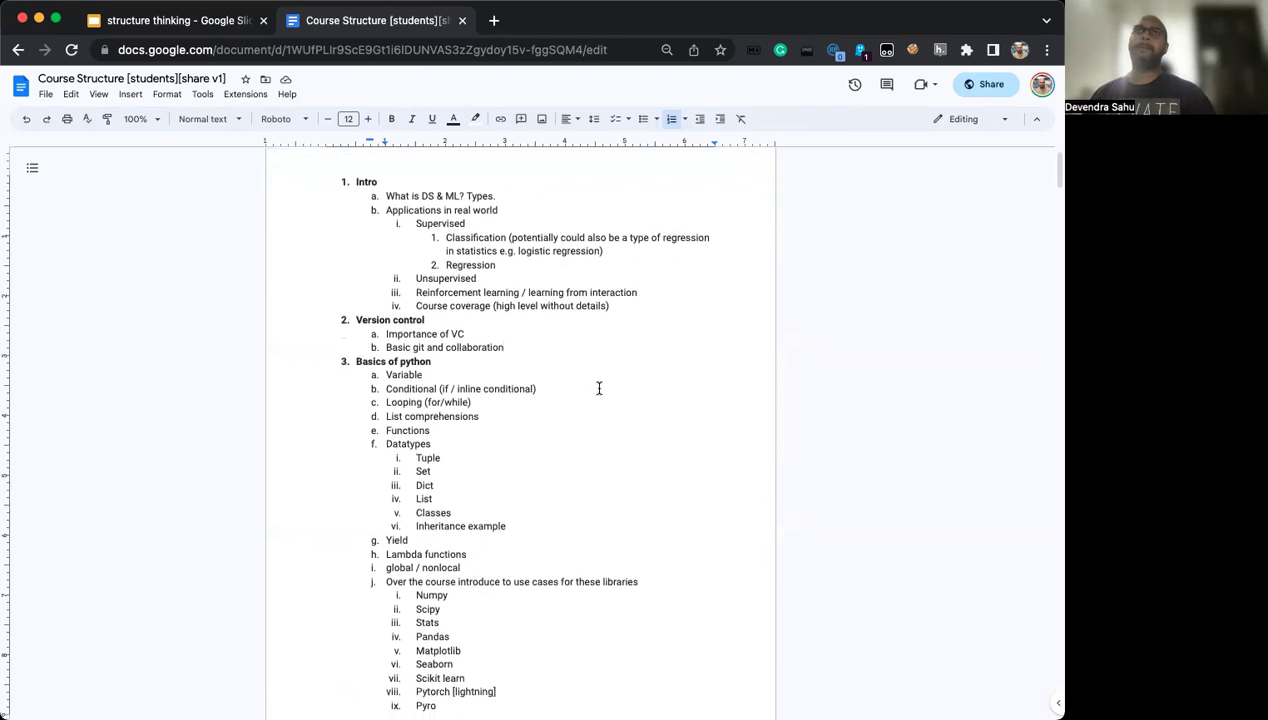
{"action": "scroll", "coordinate": [599, 388], "scroll_direction": "up", "scroll_amount": 2}
{"action": "left_click", "coordinate": [205, 24]}
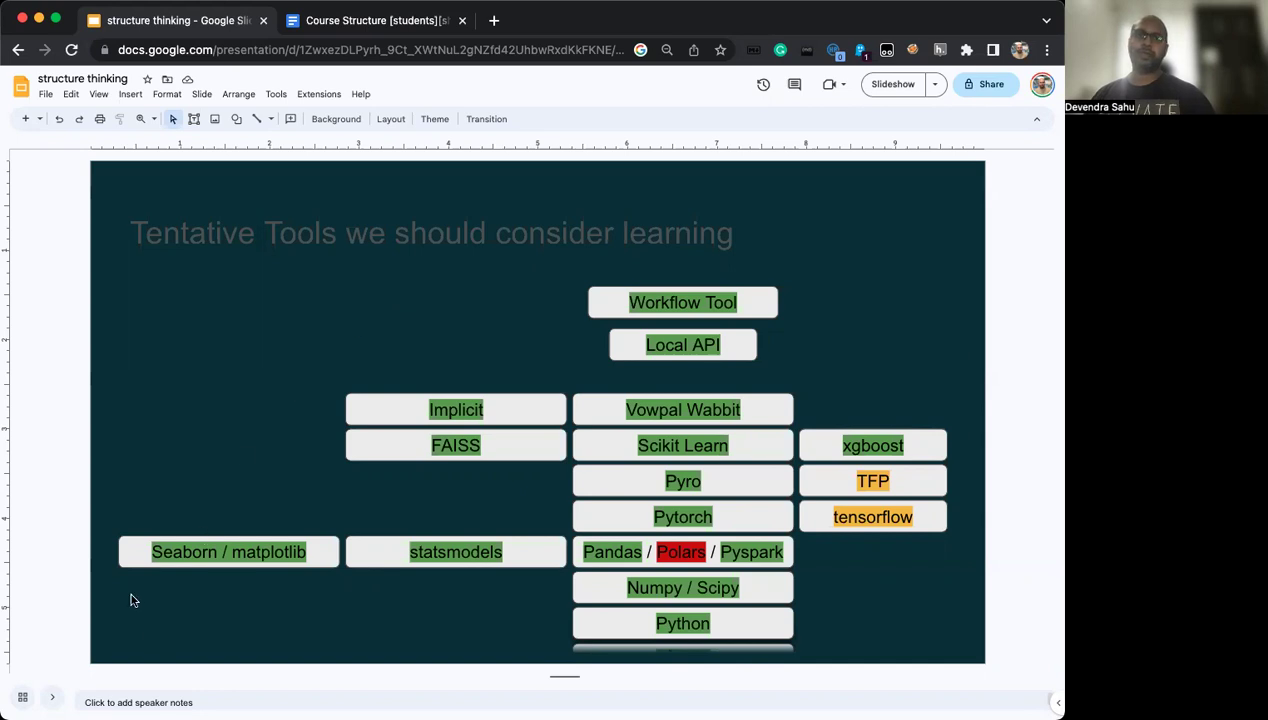
Advance from the Tentative Tools slide to the 'How I am thinking of structuring topics' slide
{"action": "key", "text": "Down"}
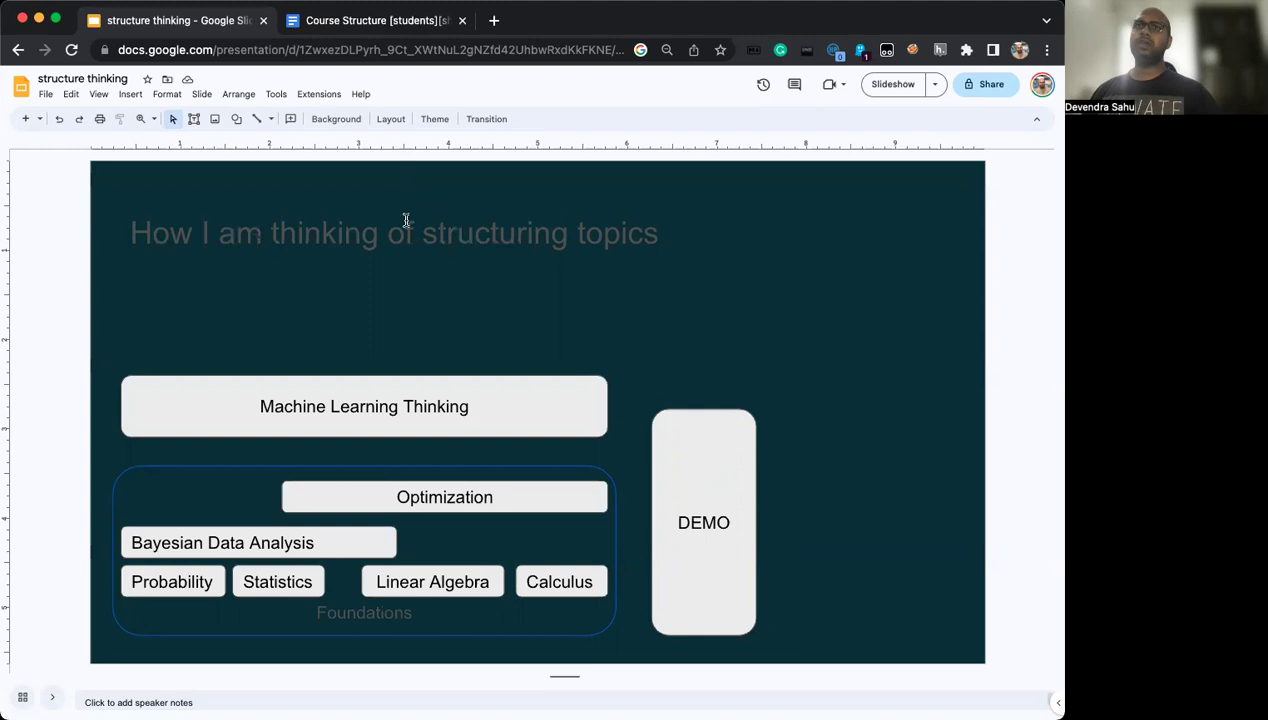
Return to the Course Structure document, which opens with Intro, Version control and Basics of python
{"action": "left_click", "coordinate": [352, 22]}
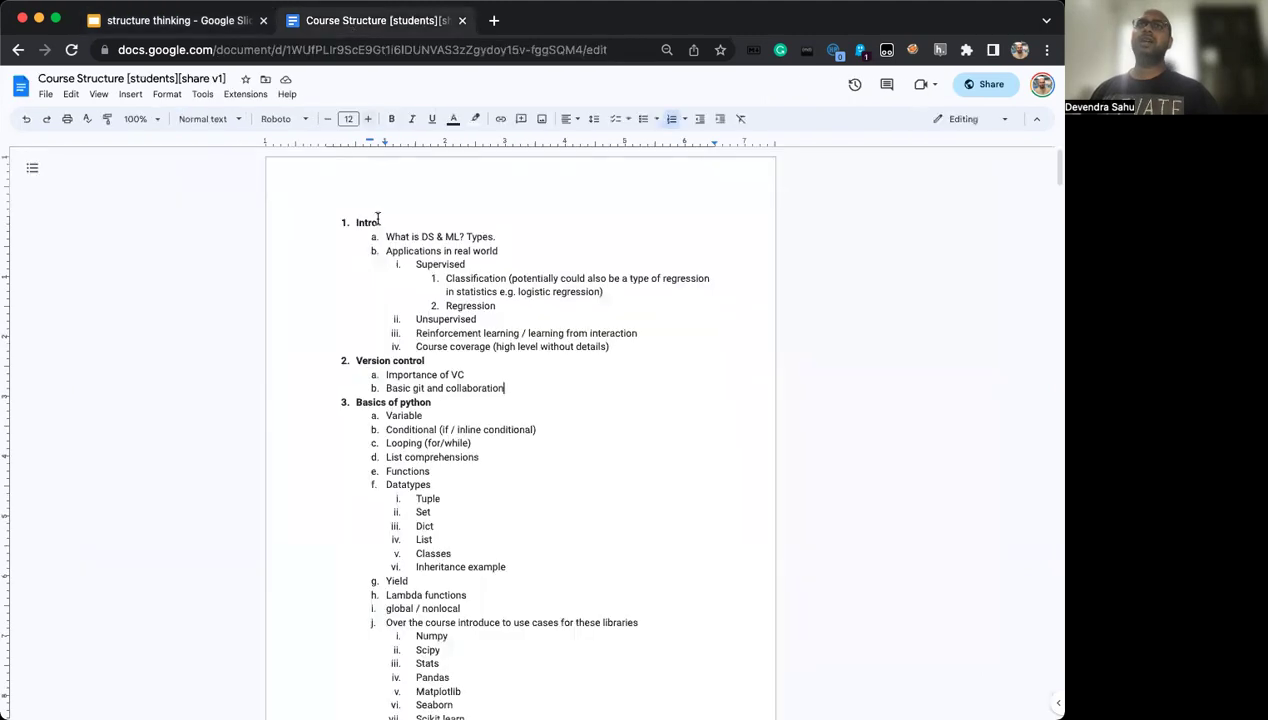